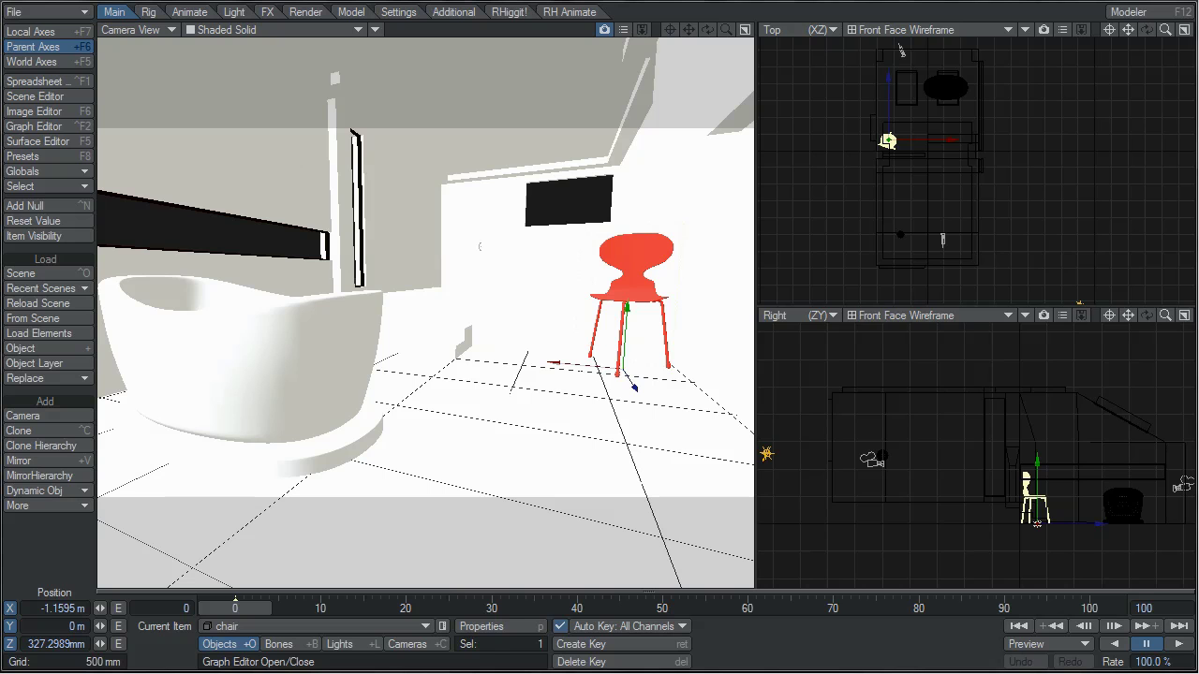
- Make the camera the current item and show the Global Illum tab with Monte Carlo radiosity
key("shift+c")
key("ctrl+f")
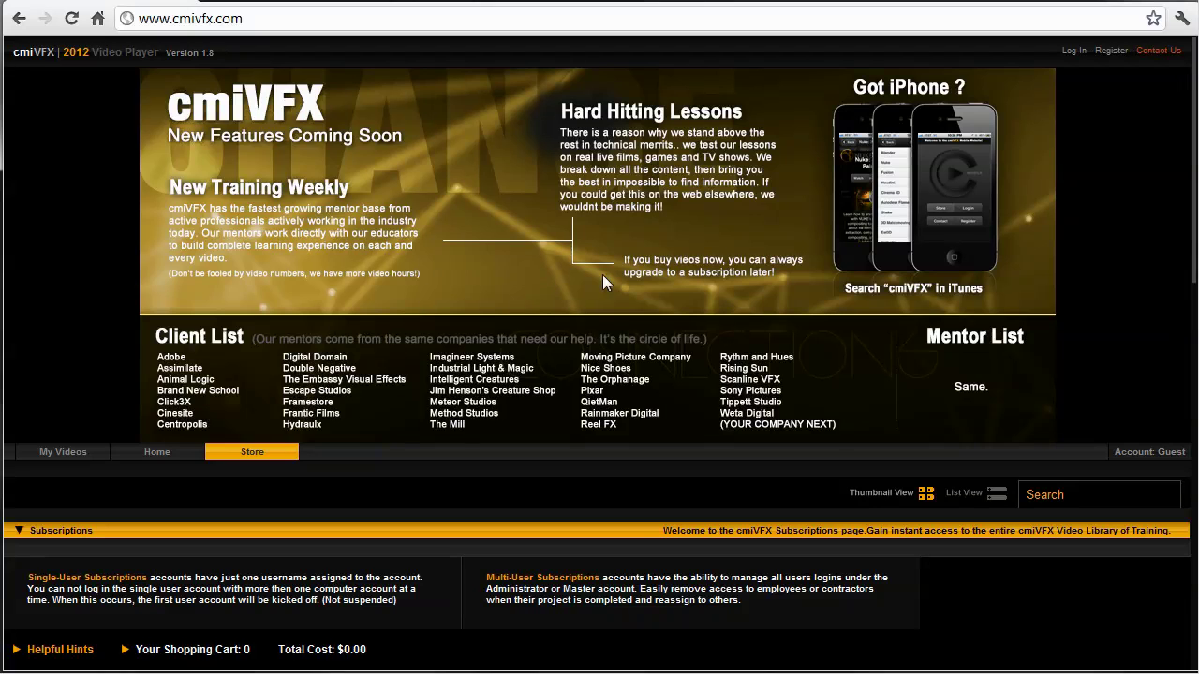
scroll(1195, 323, "down", 2)
scroll(1159, 434, "down", 7)
scroll(1150, 515, "up", 9)
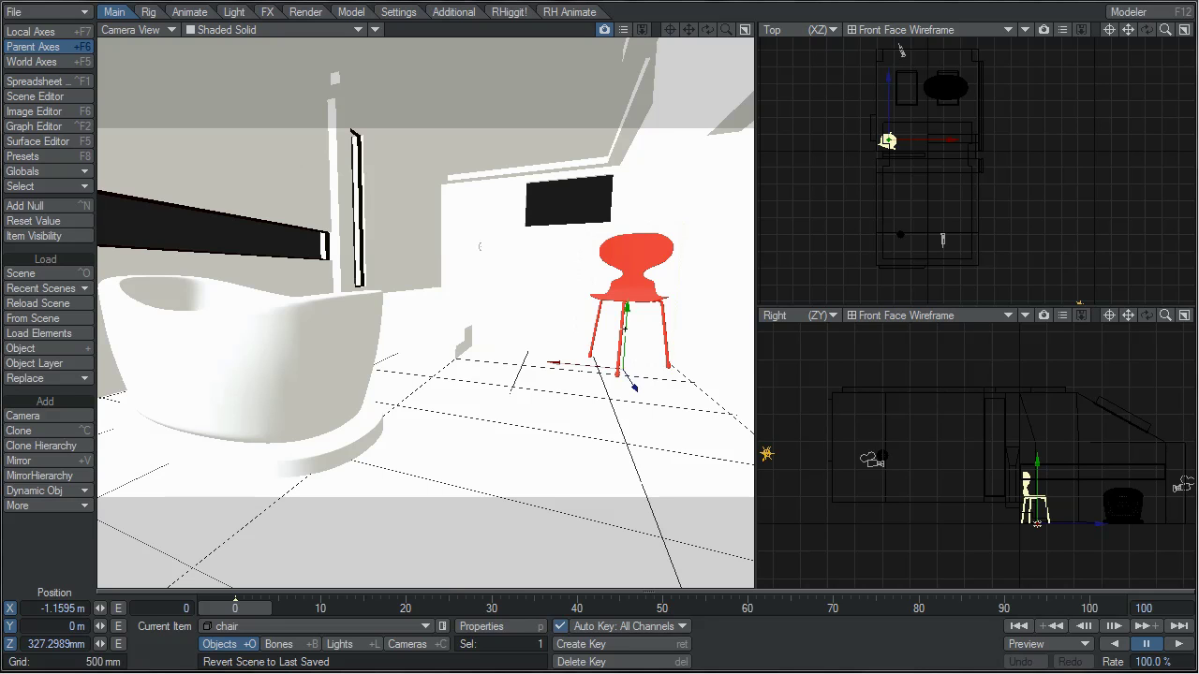
- Reopen Render Globals to check 4 bounces, 400 rays, 12° tolerance and 50% multiplier
key("ctrl+F8")
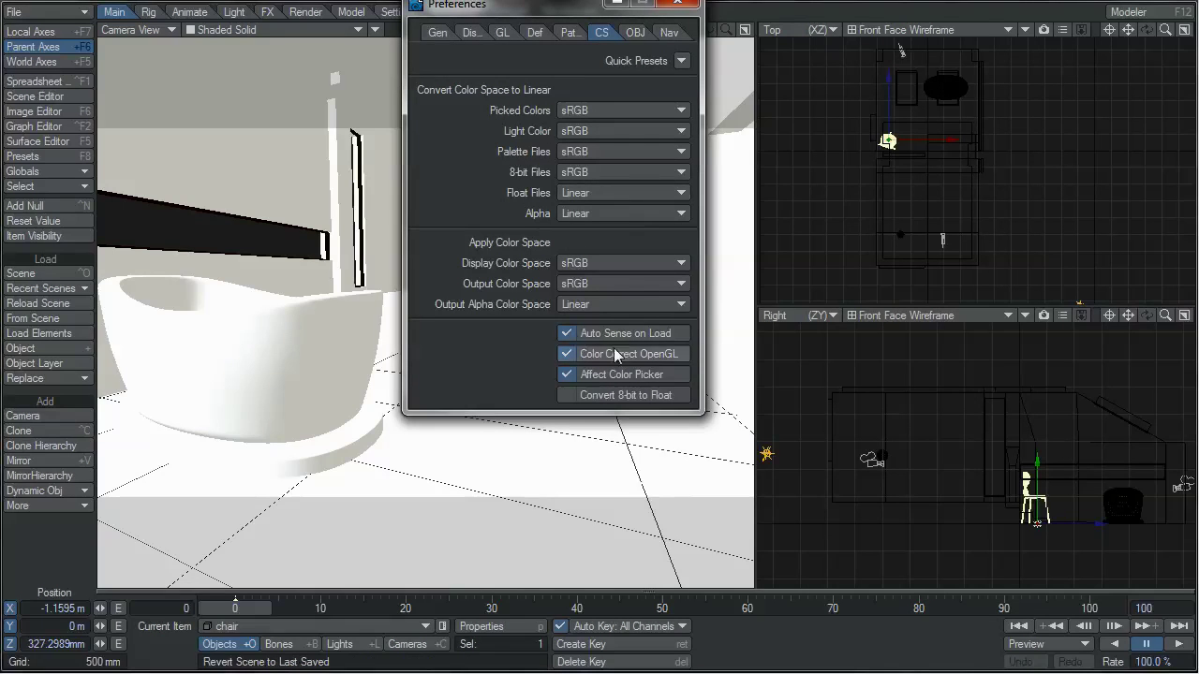
- Apply the sRGB Quick Preset on the colour space preferences tab
left_click(683, 61)
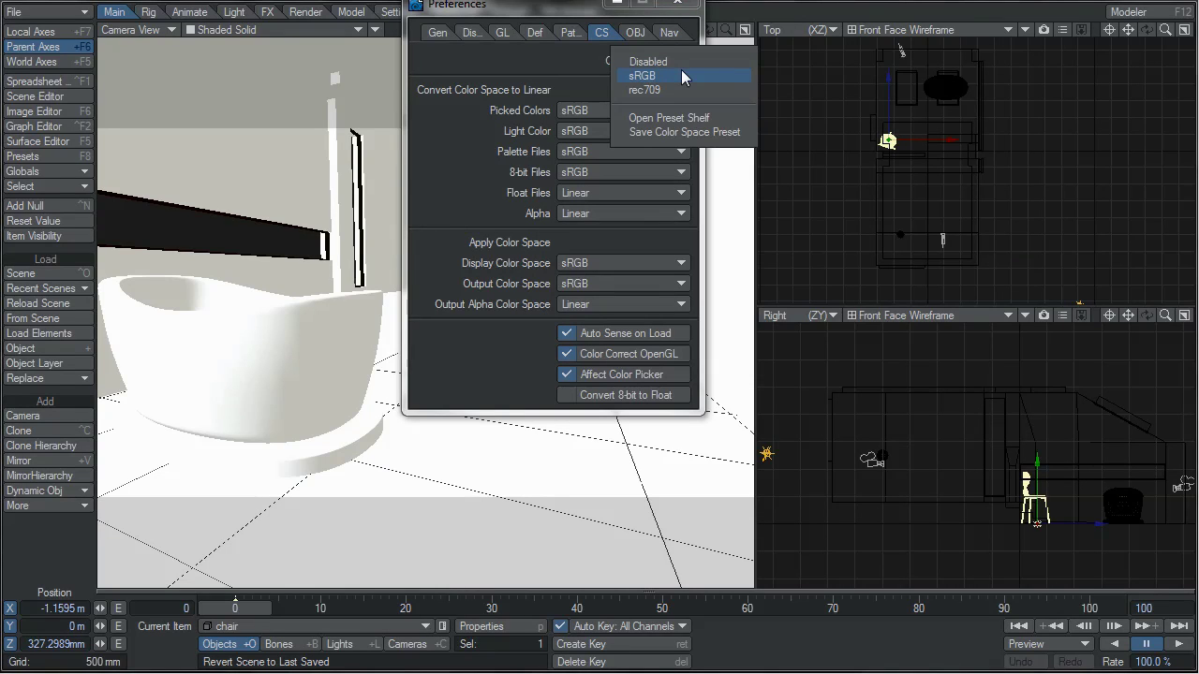
left_click(681, 71)
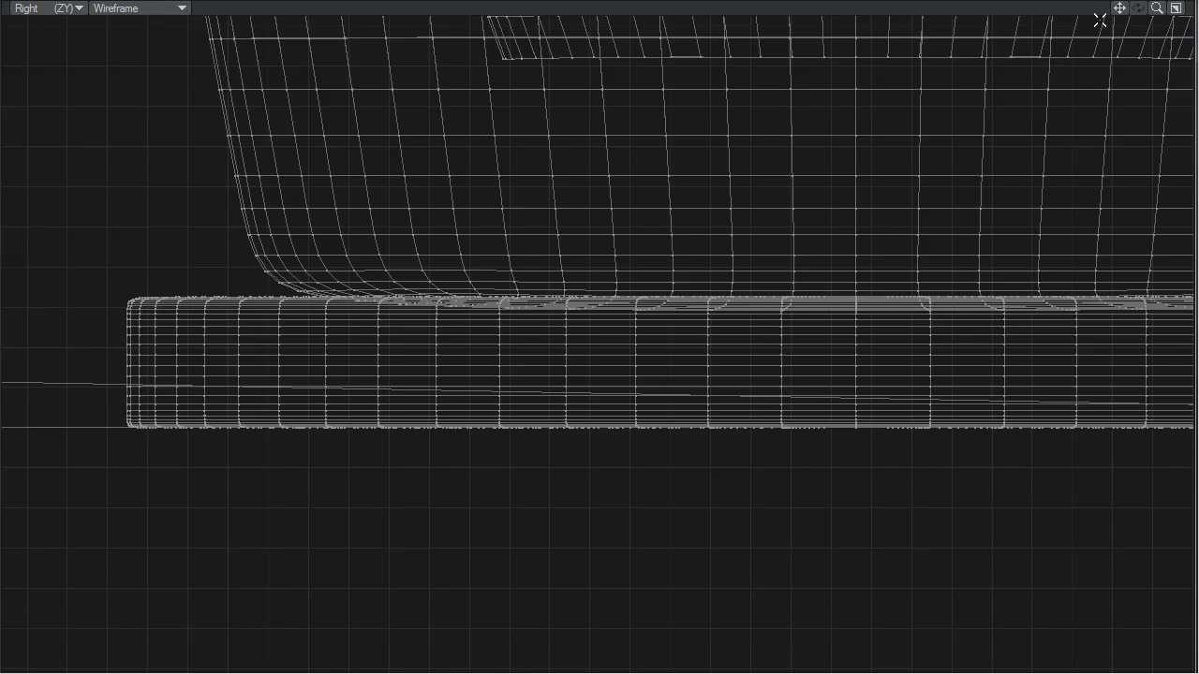
- In the Right view, flatten the chair base's bottom edge loops, deselect, then box-select a region
scroll(598, 396, "up", 3)
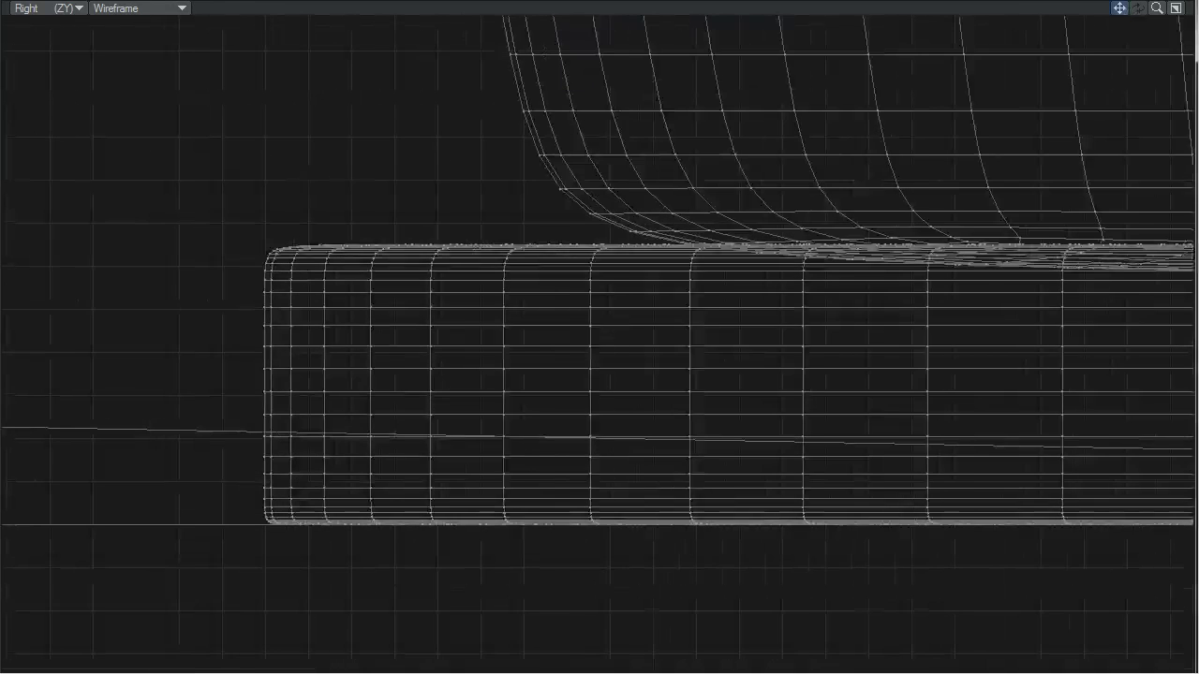
left_click_drag(598, 396, 778, 392, "alt+shift")
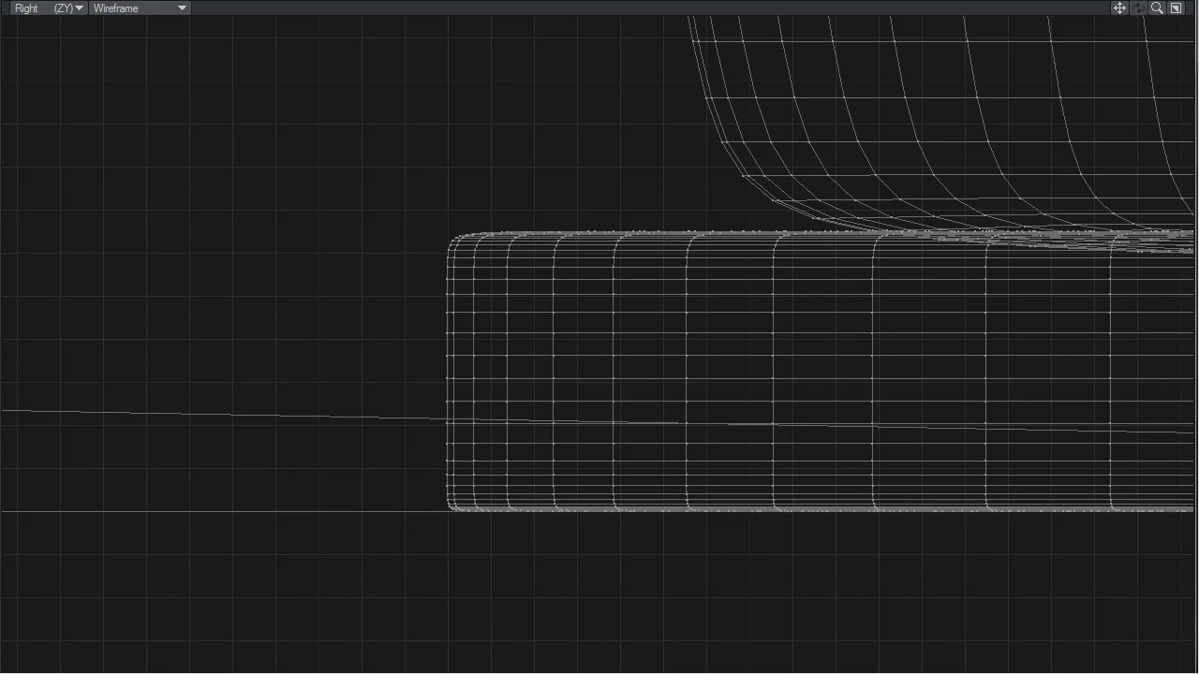
left_click_drag(469, 497, 469, 509)
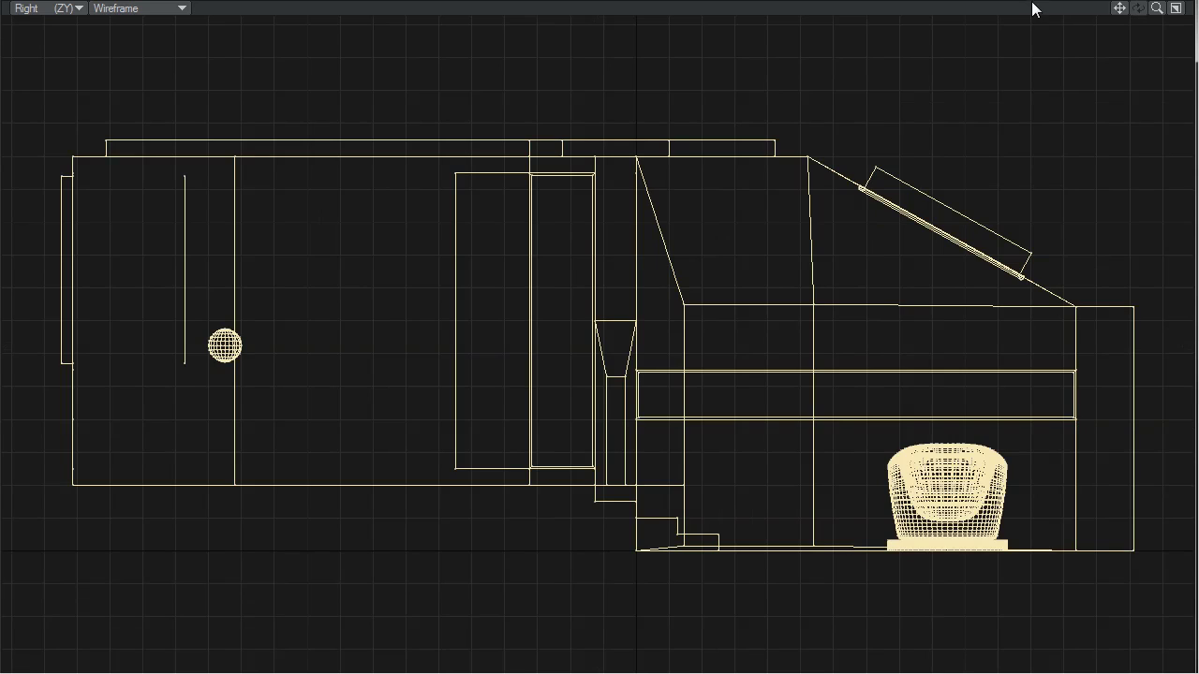
left_click(1031, 13)
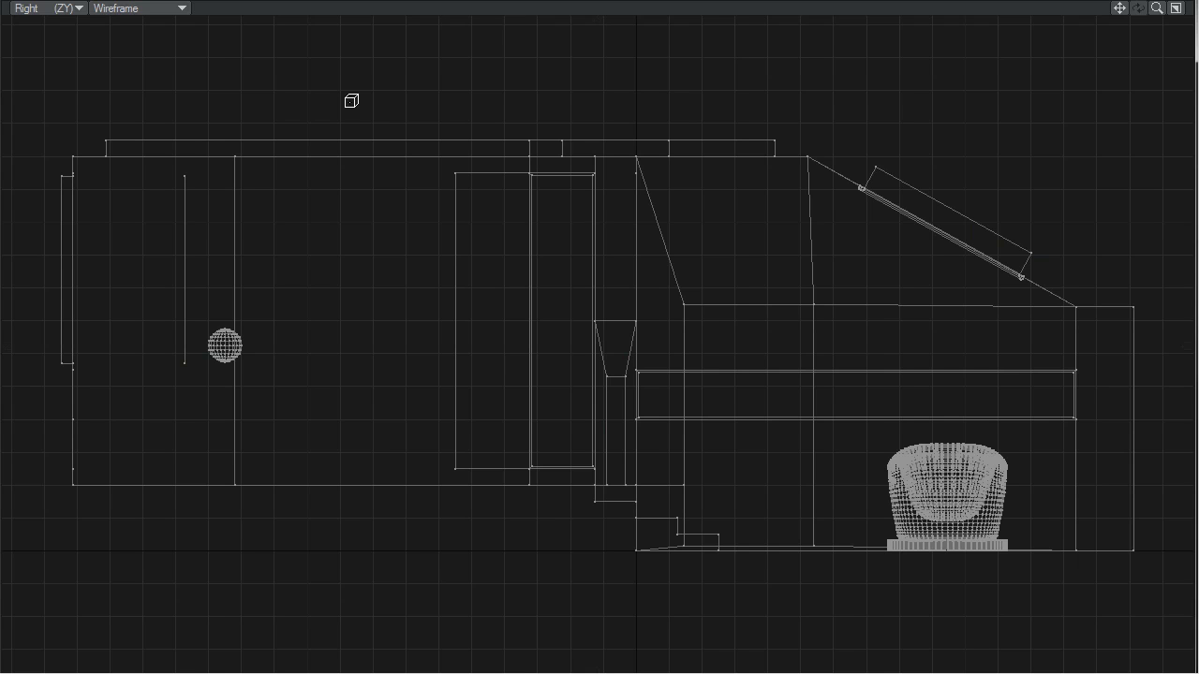
left_click_drag(337, 89, 398, 244)
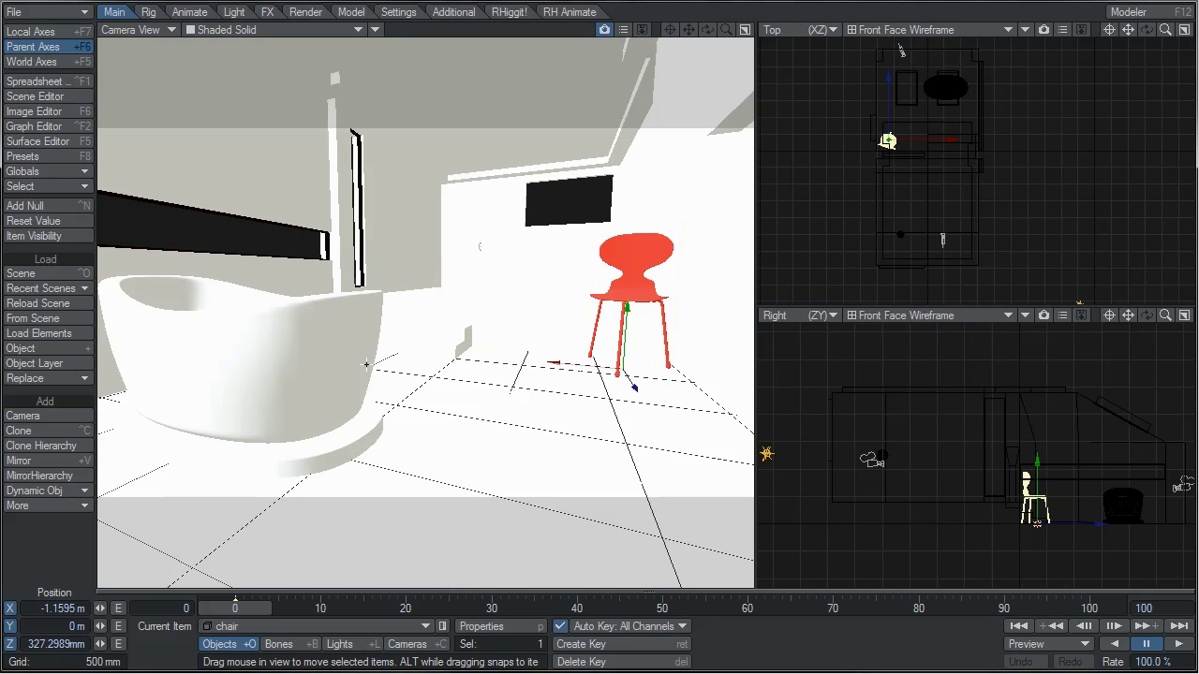
- With the camera current, view the Lights settings: DP Infinite light at 400%, ambient 100%
key("shift+c")
key("ctrl+F8")
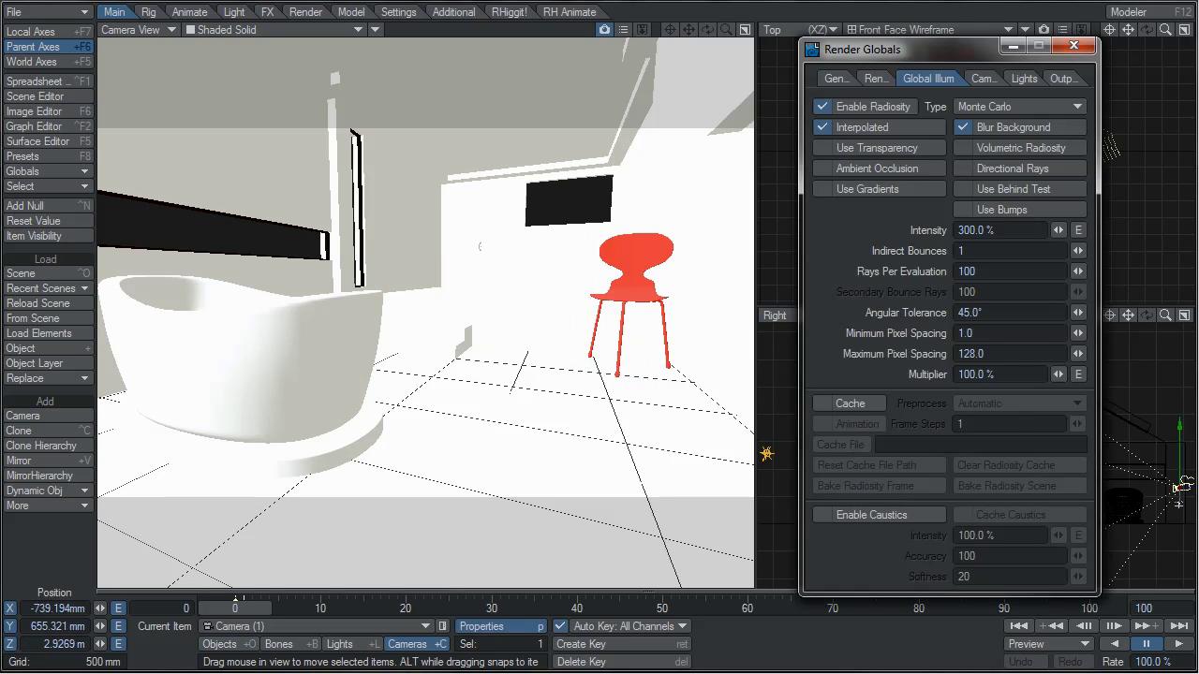
left_click(1025, 78)
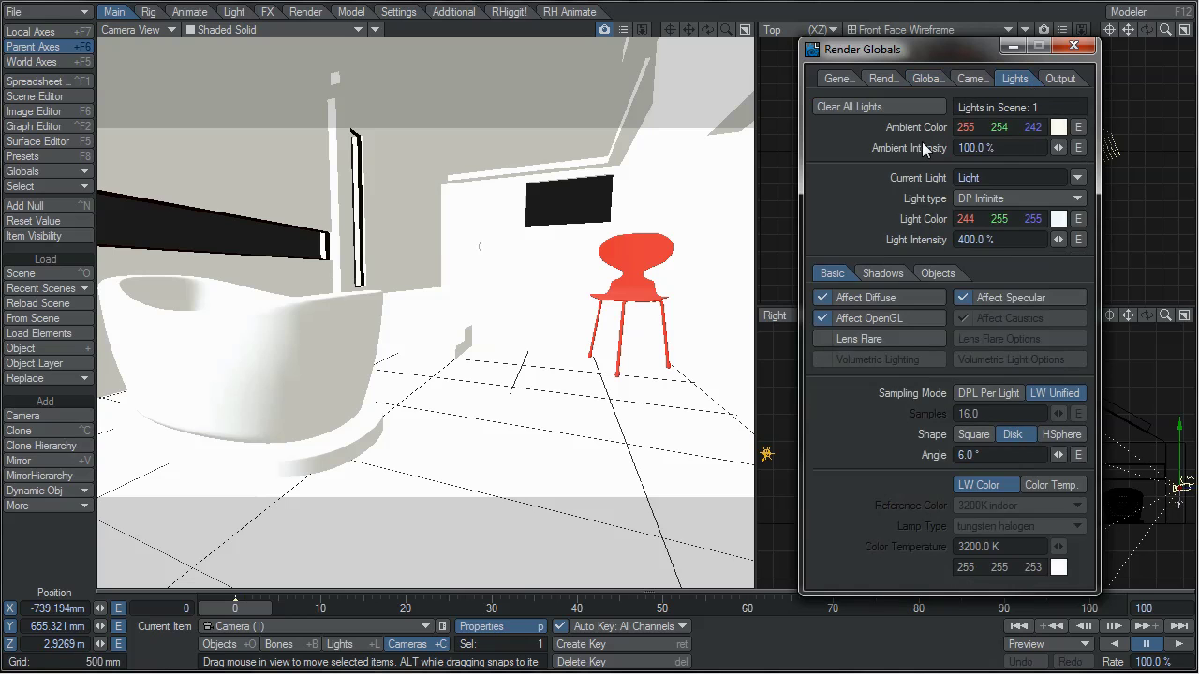
- Inspect the Effects backdrop colour and environment types, leaving the black backdrop unchanged
key("ctrl+F5")
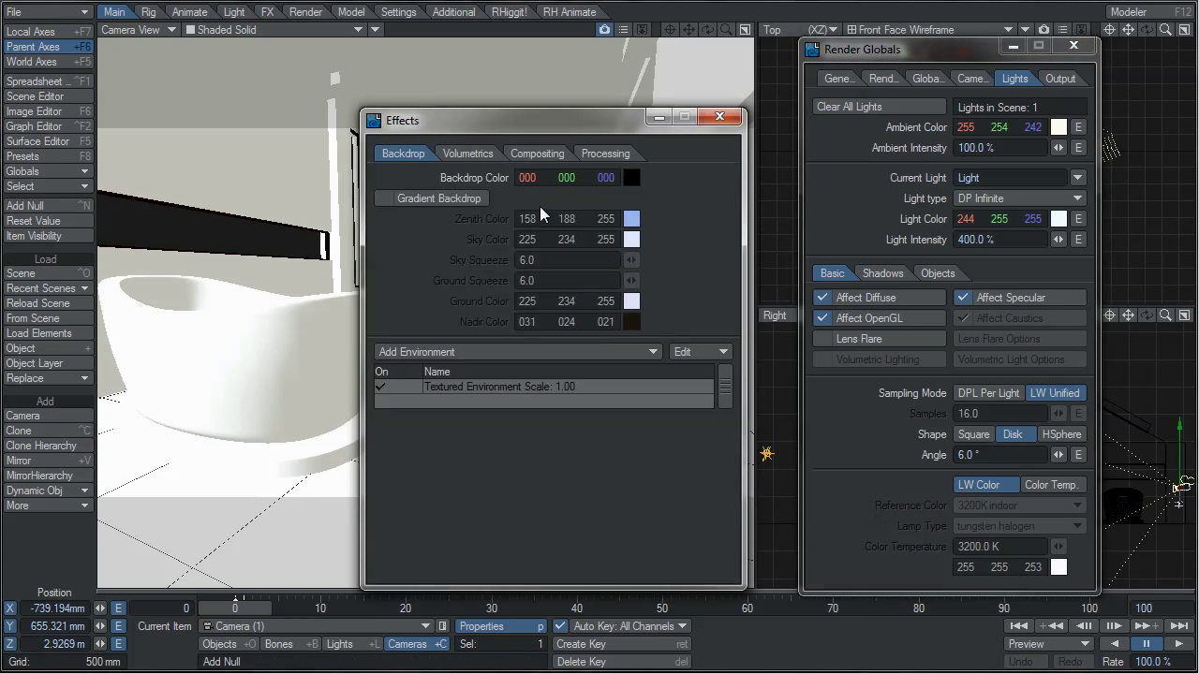
left_click(632, 177)
key("Escape")
left_click(515, 359)
left_click(528, 417)
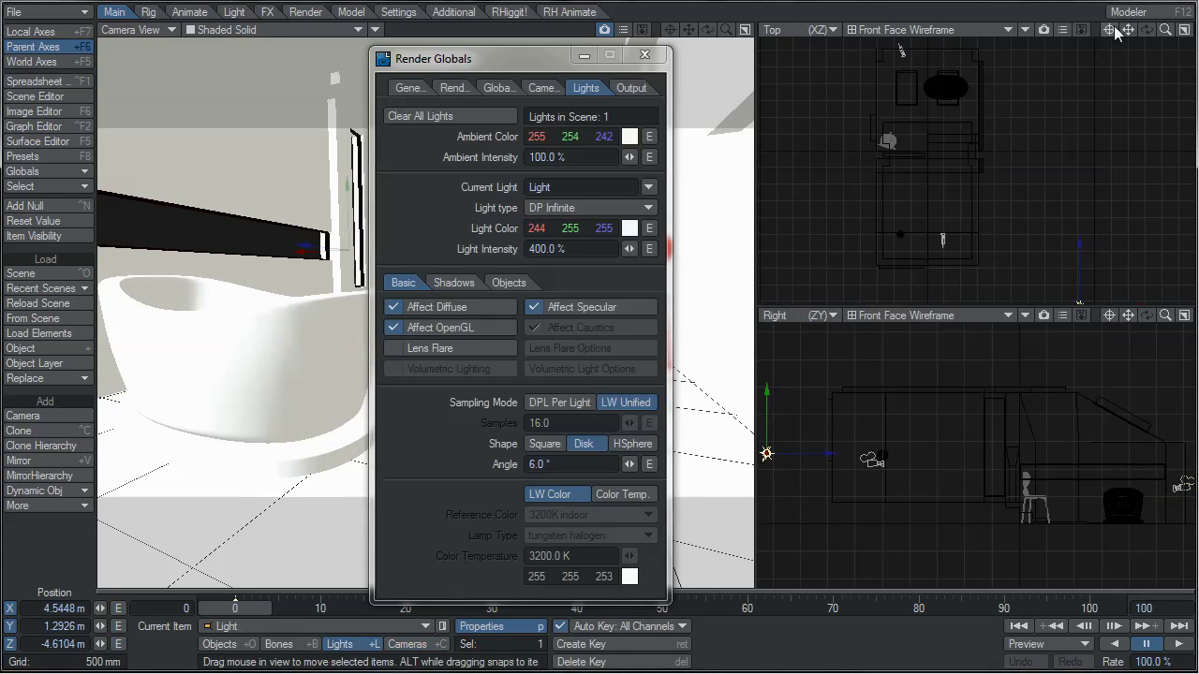
- Turn the Top viewport into a Perspective view of the light and move the settings window right
mouse_move(1110, 28)
left_mouse_down()
mouse_move(1140, 66)
mouse_move(1069, 174)
left_mouse_up()
left_click(1163, 29)
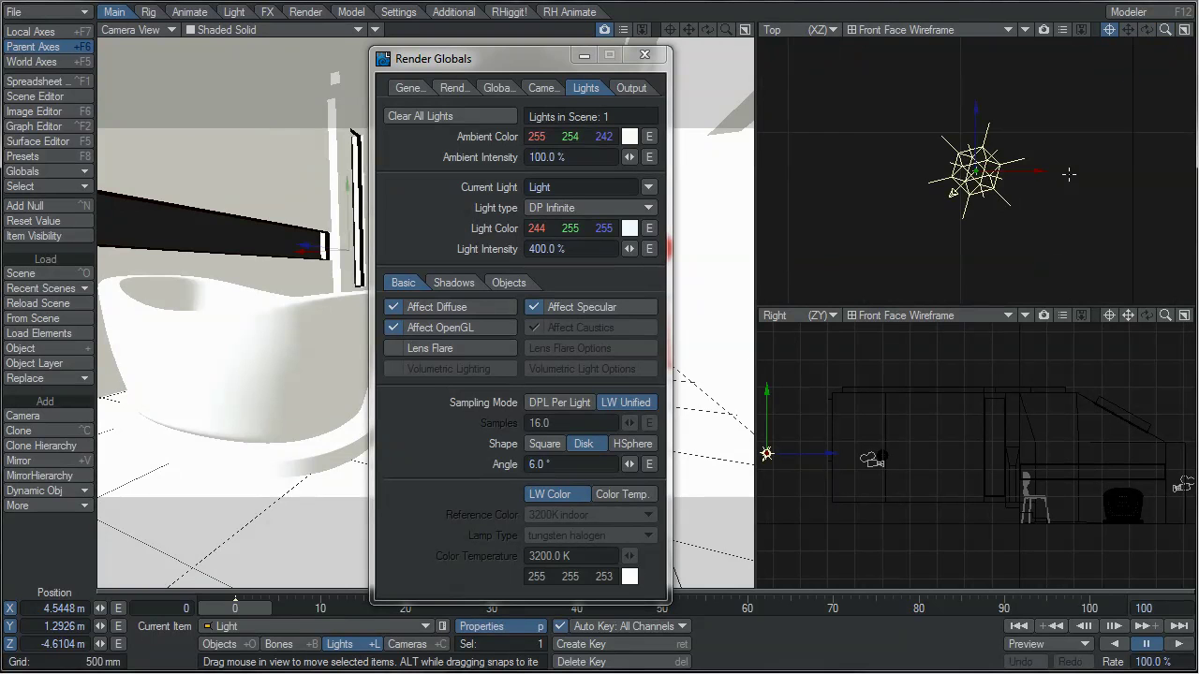
left_click_drag(1146, 29, 1096, 45)
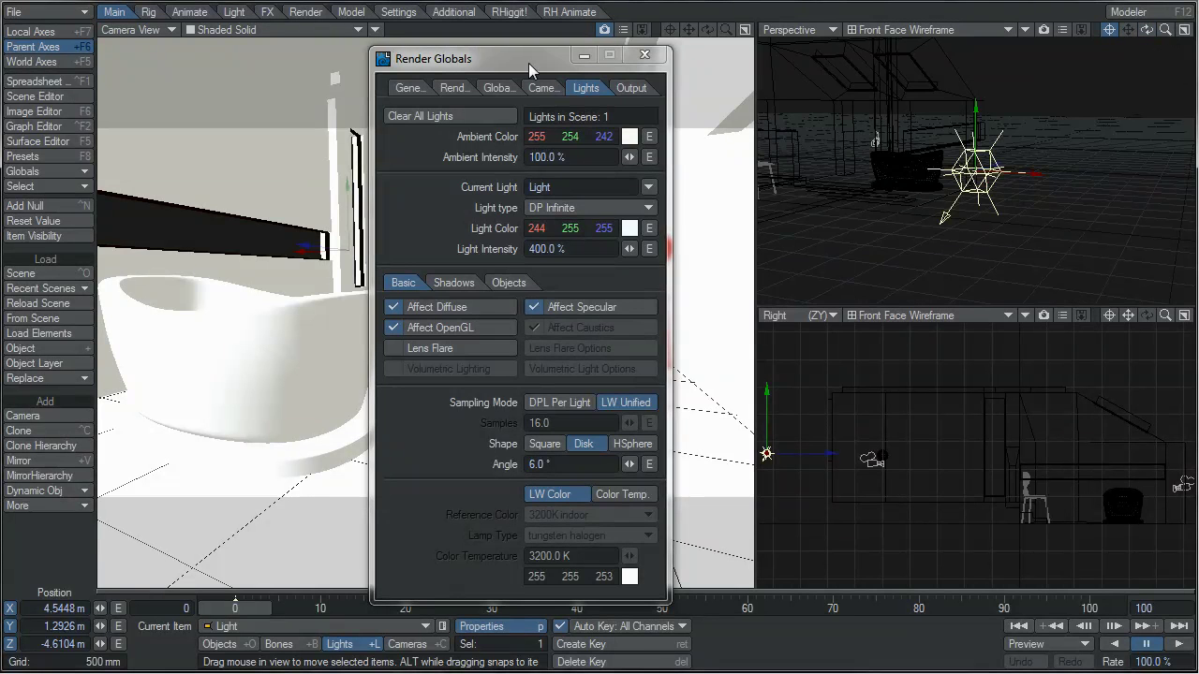
left_click_drag(530, 70, 988, 62)
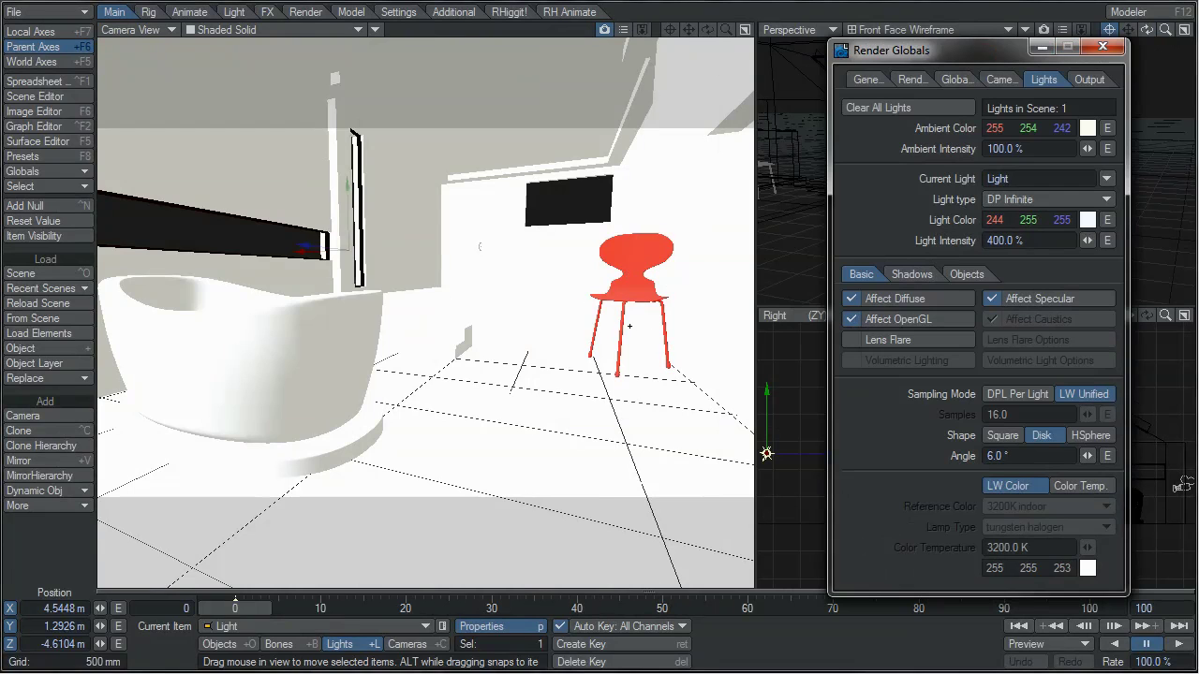
- Raise the chair surface's Luminosity from 0% to 100% in the Surface Editor
left_click(37, 141)
left_click_drag(207, 70, 167, 67)
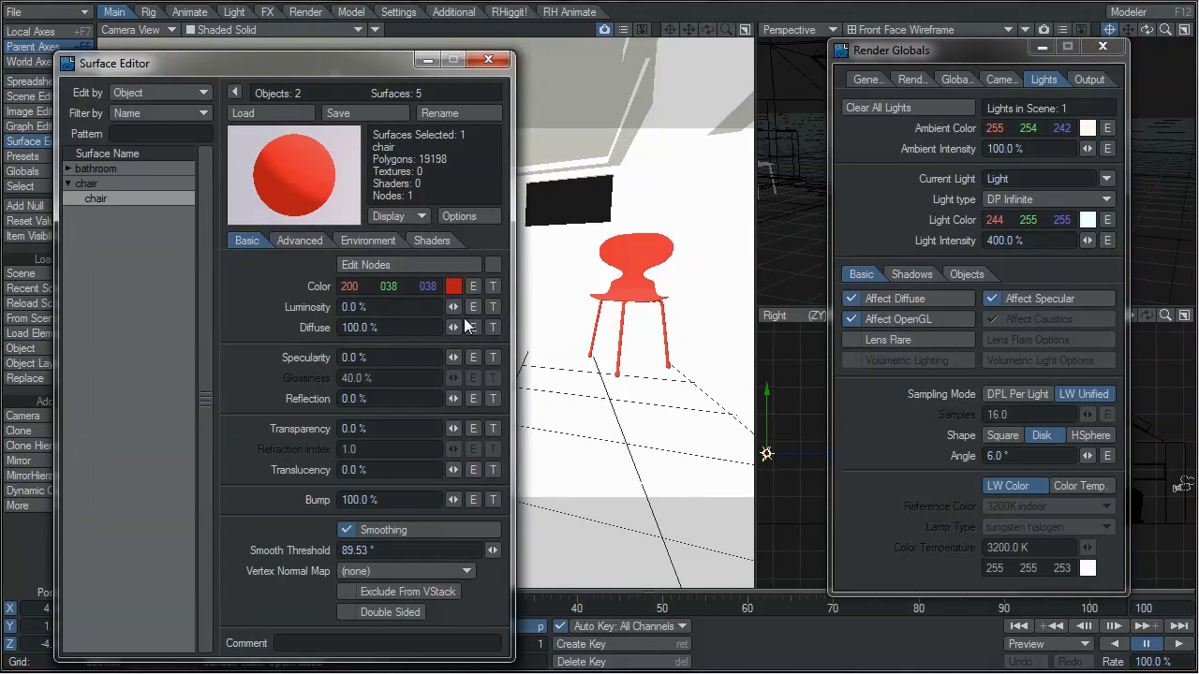
left_click_drag(457, 312, 457, 312)
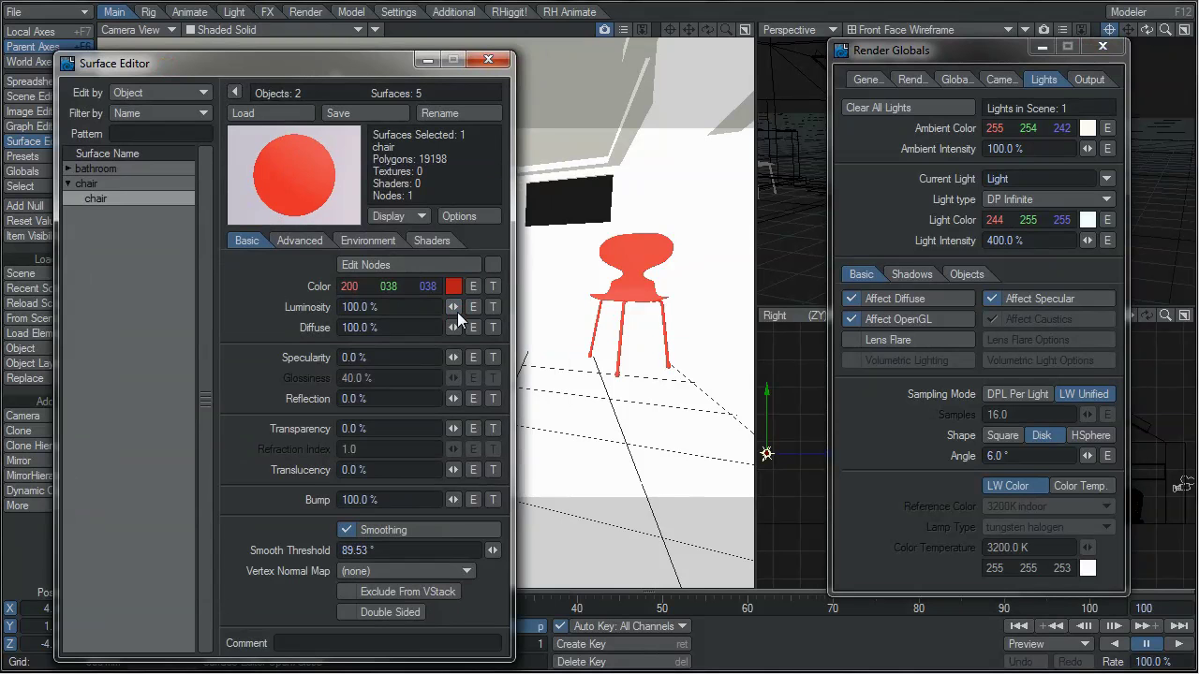
left_click(488, 59)
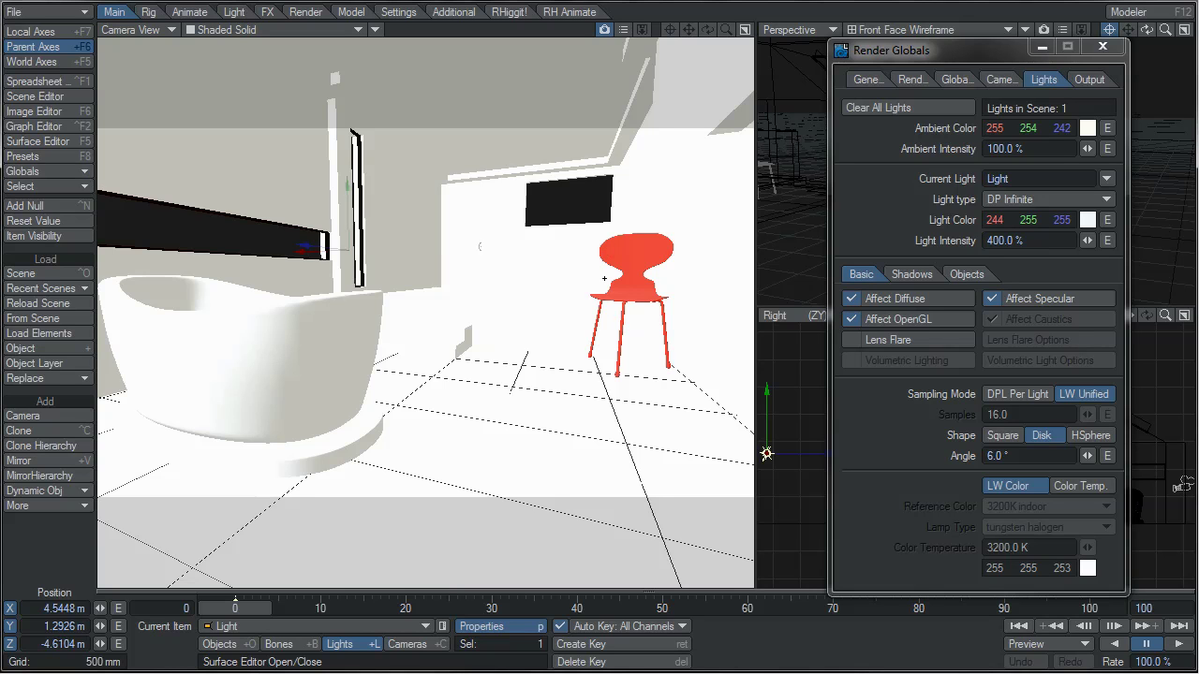
- Enable radiosity background blur and briefly try Backdrop Only before returning to Monte Carlo
left_click(957, 80)
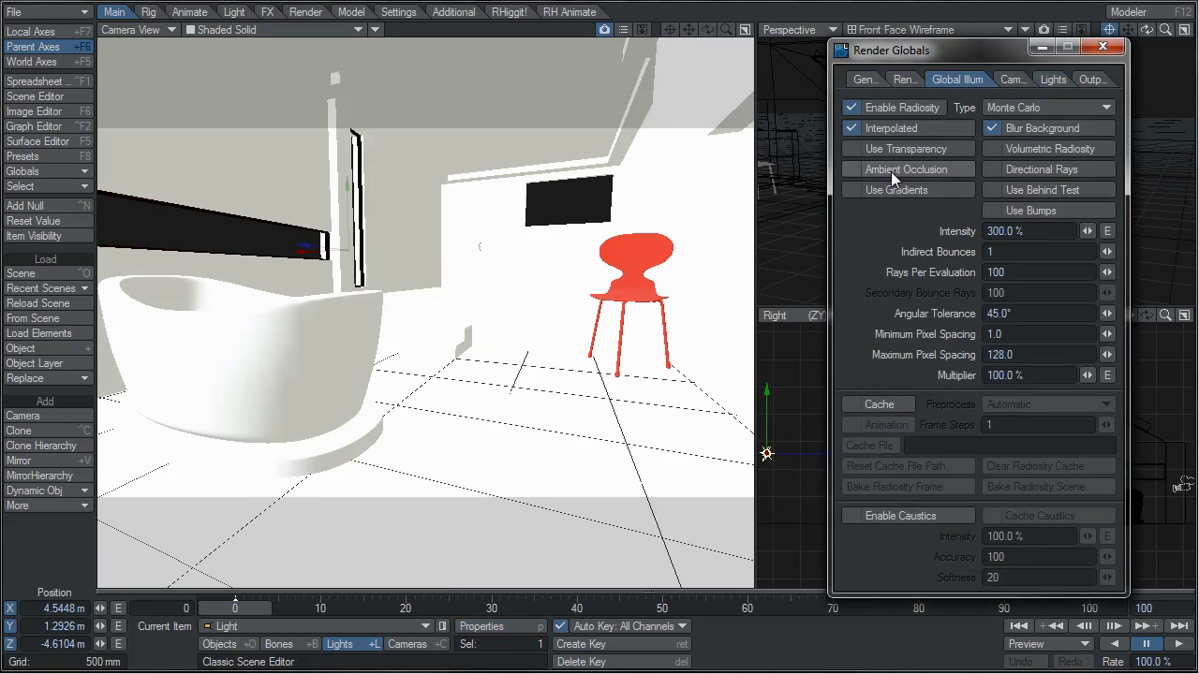
left_click(992, 129)
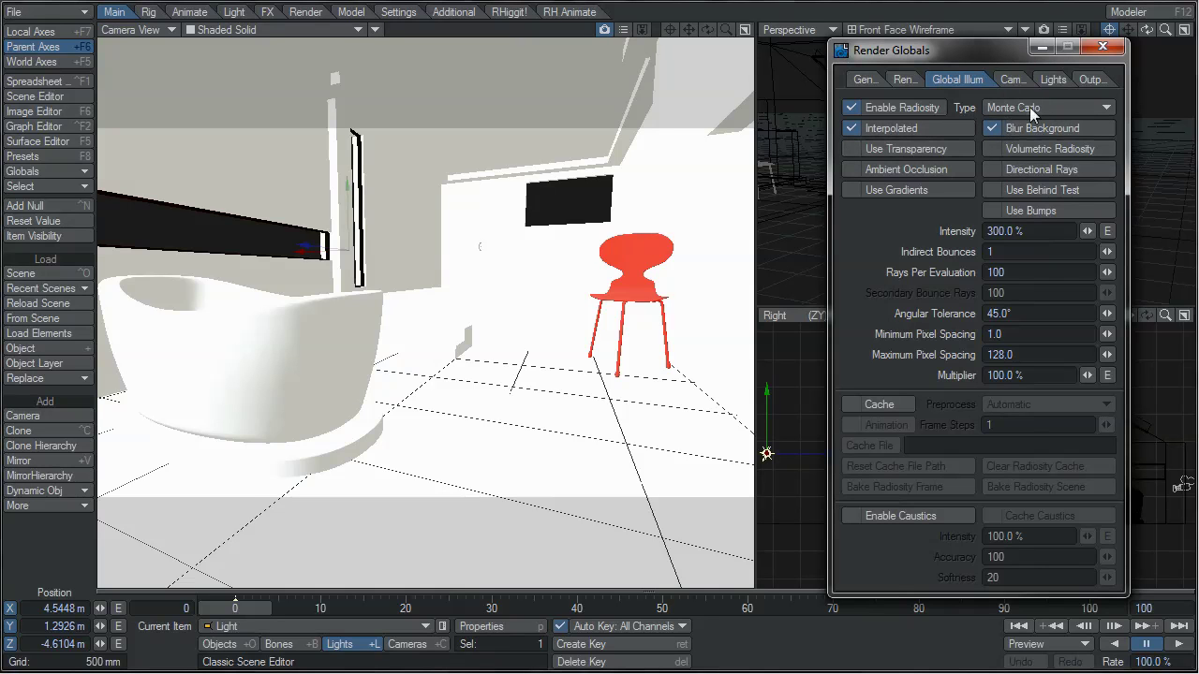
left_click(910, 108)
left_click(1035, 106)
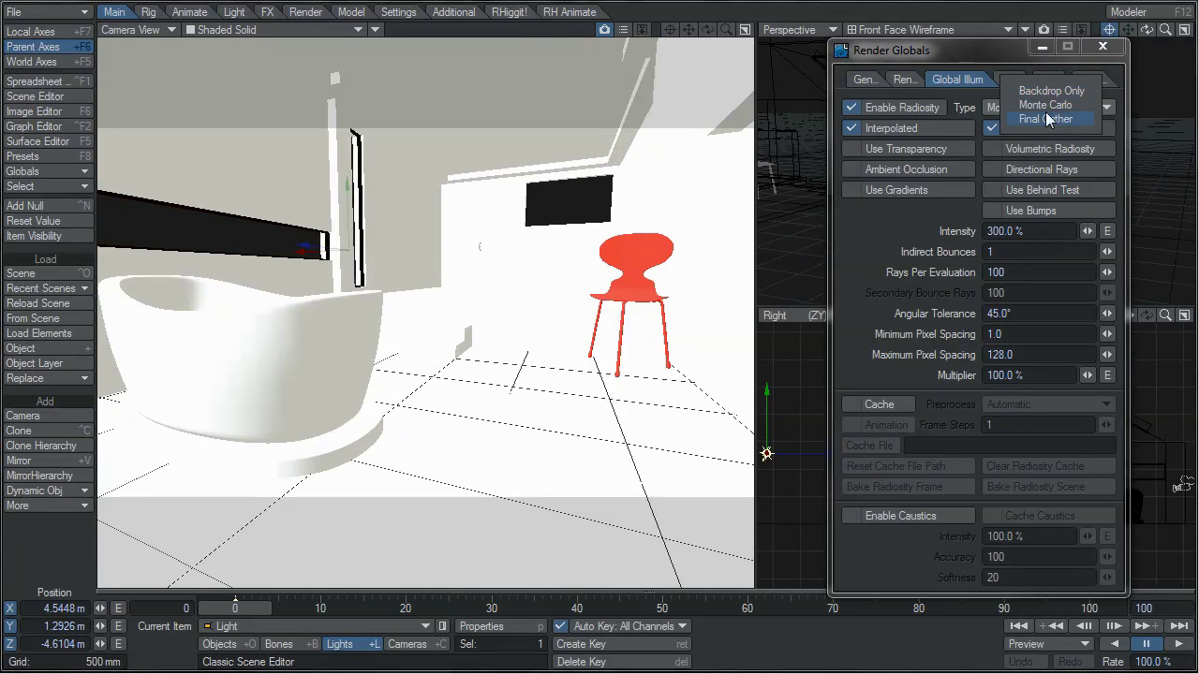
left_click(1052, 90)
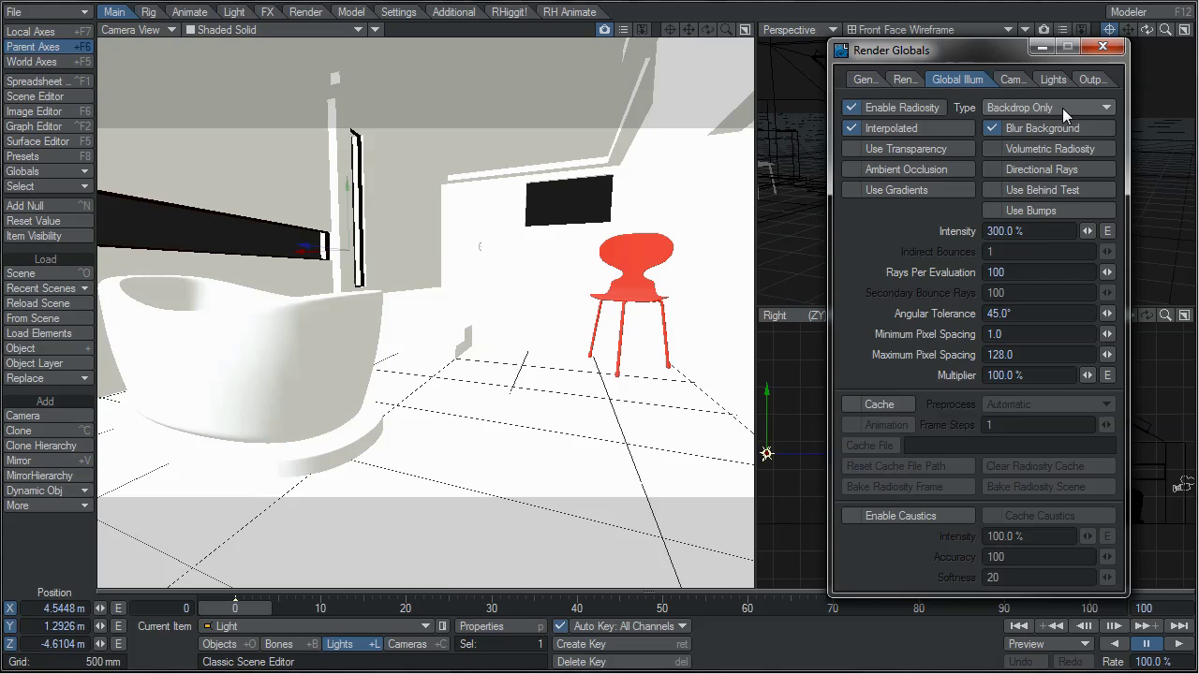
left_click(1062, 108)
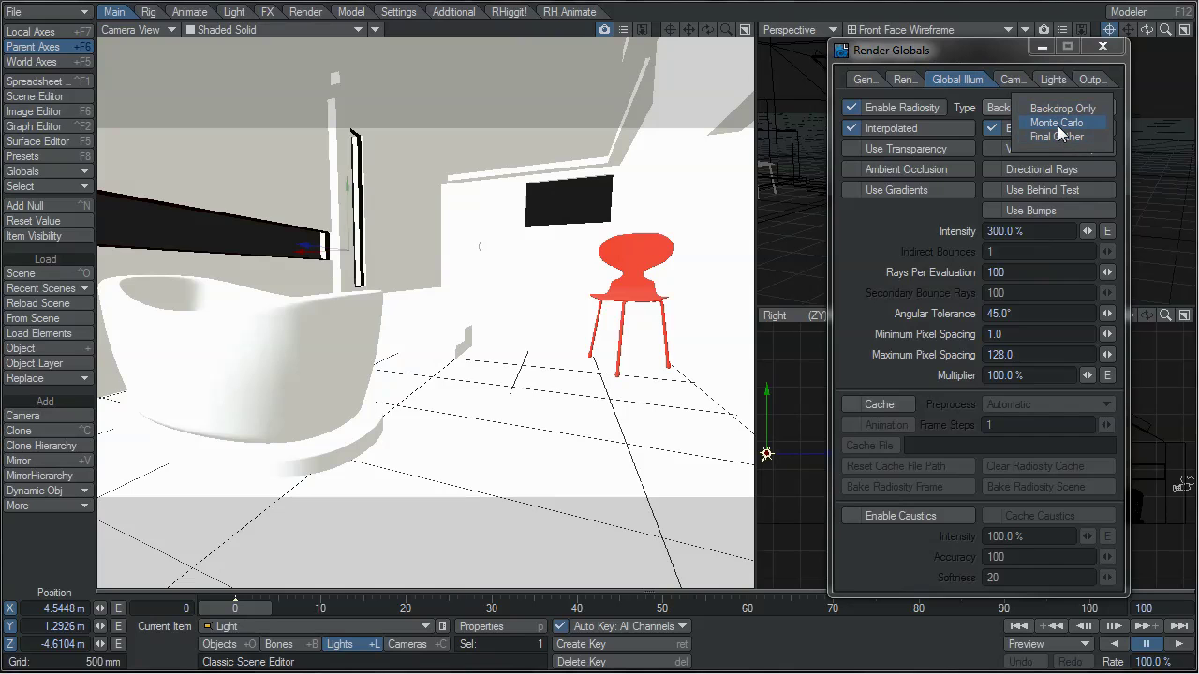
left_click(1058, 130)
- Confirm 4 indirect bounces and close the Effects window
key("ctrl+F8")
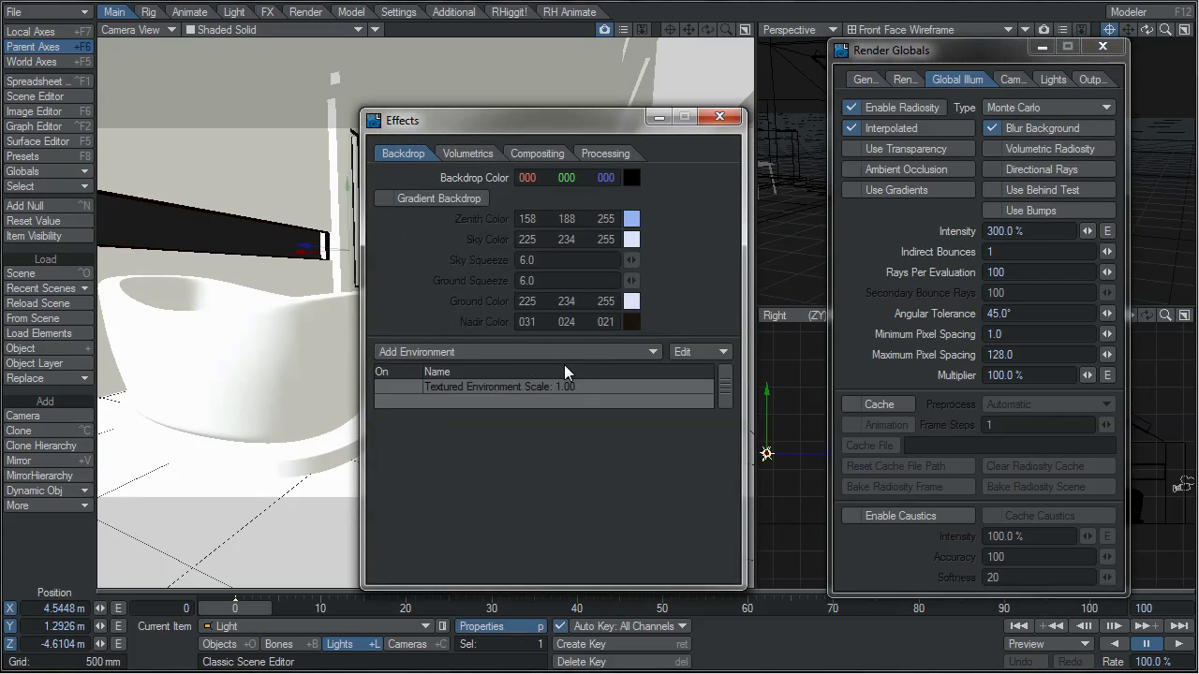
left_click(992, 251)
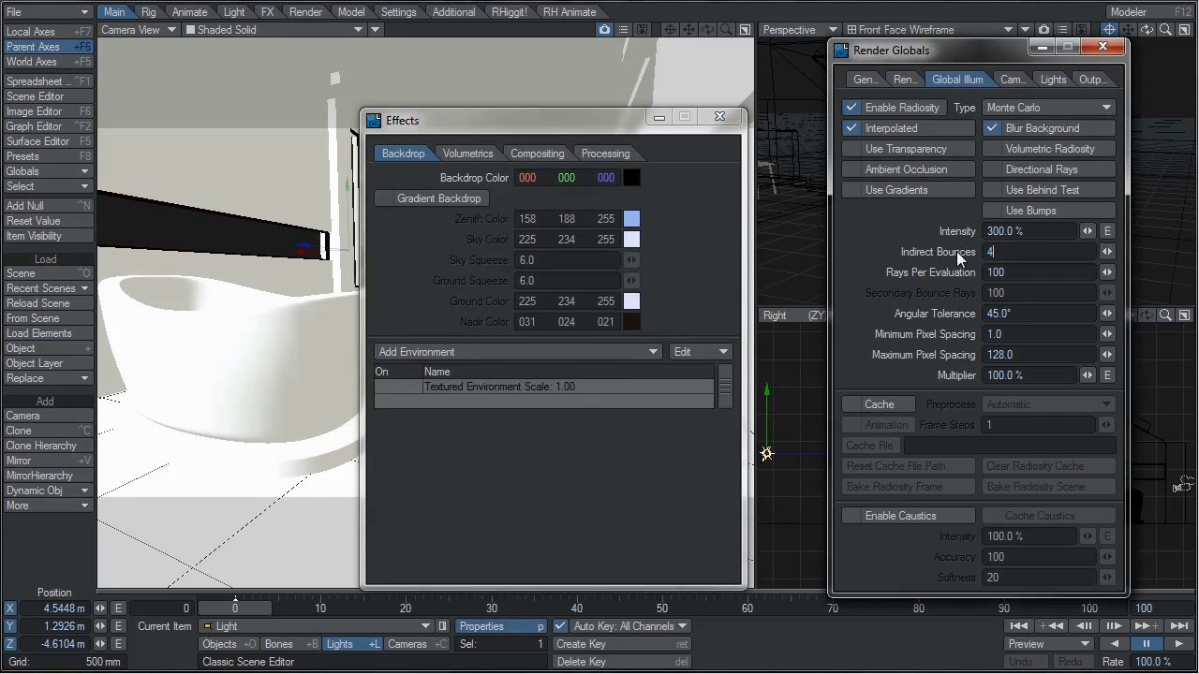
key("Return")
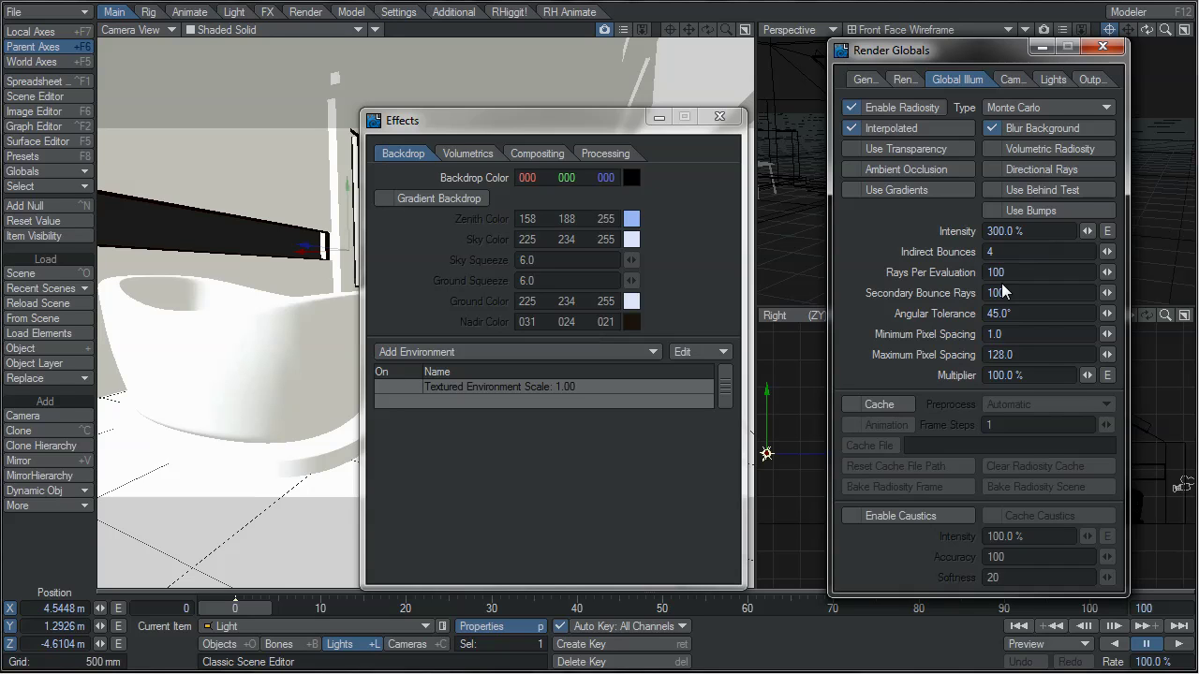
key("ctrl+F5")
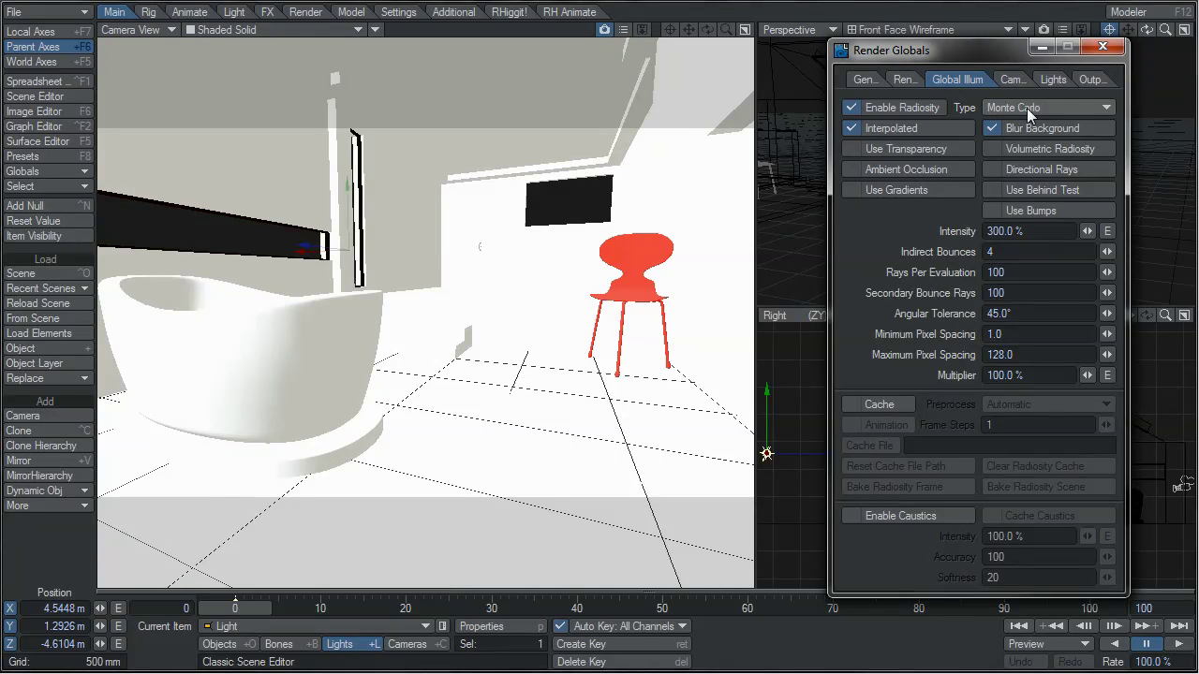
- Try the Final Gather radiosity type, then set it back to Monte Carlo
left_click(1026, 108)
left_click(1030, 128)
left_click(1034, 109)
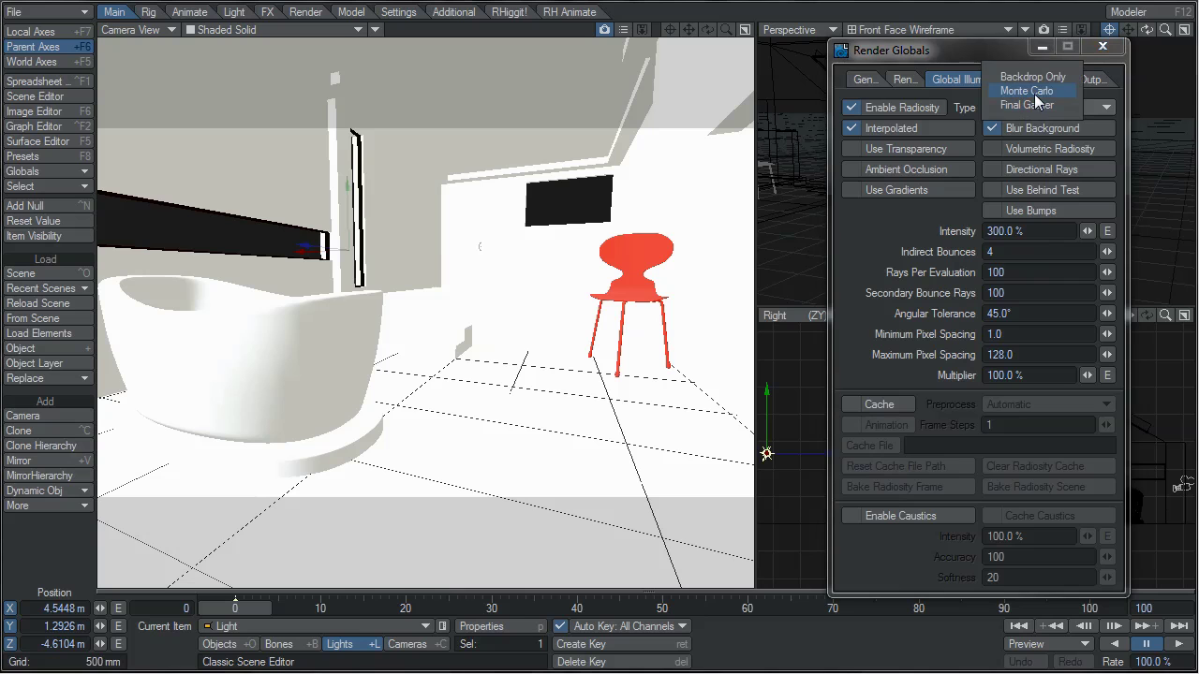
left_click(1036, 105)
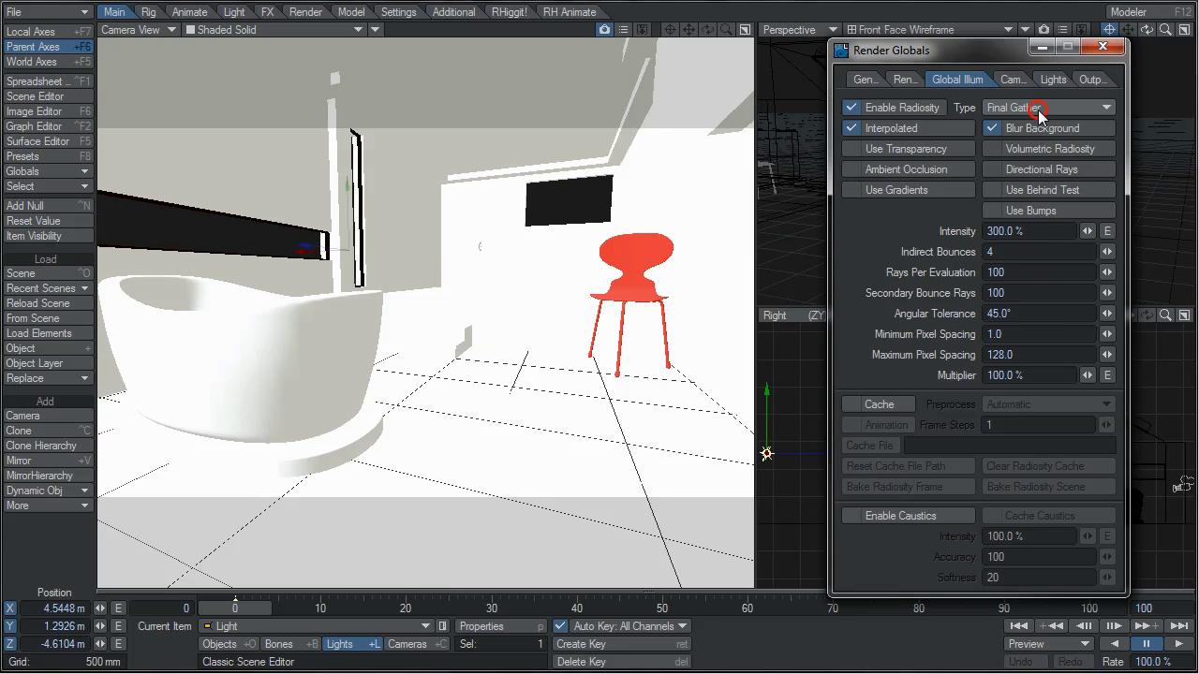
left_click(1038, 110)
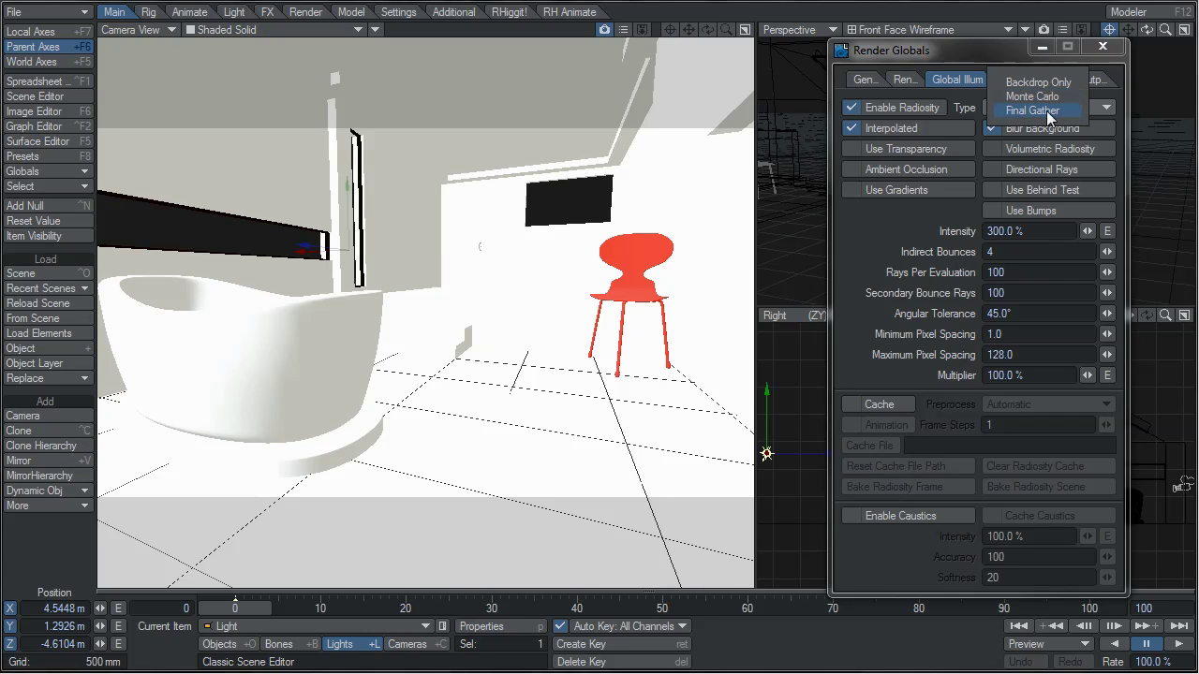
- Turn off Interpolated, set Rays Per Evaluation to 10, and run then stop a test render
left_click(853, 132)
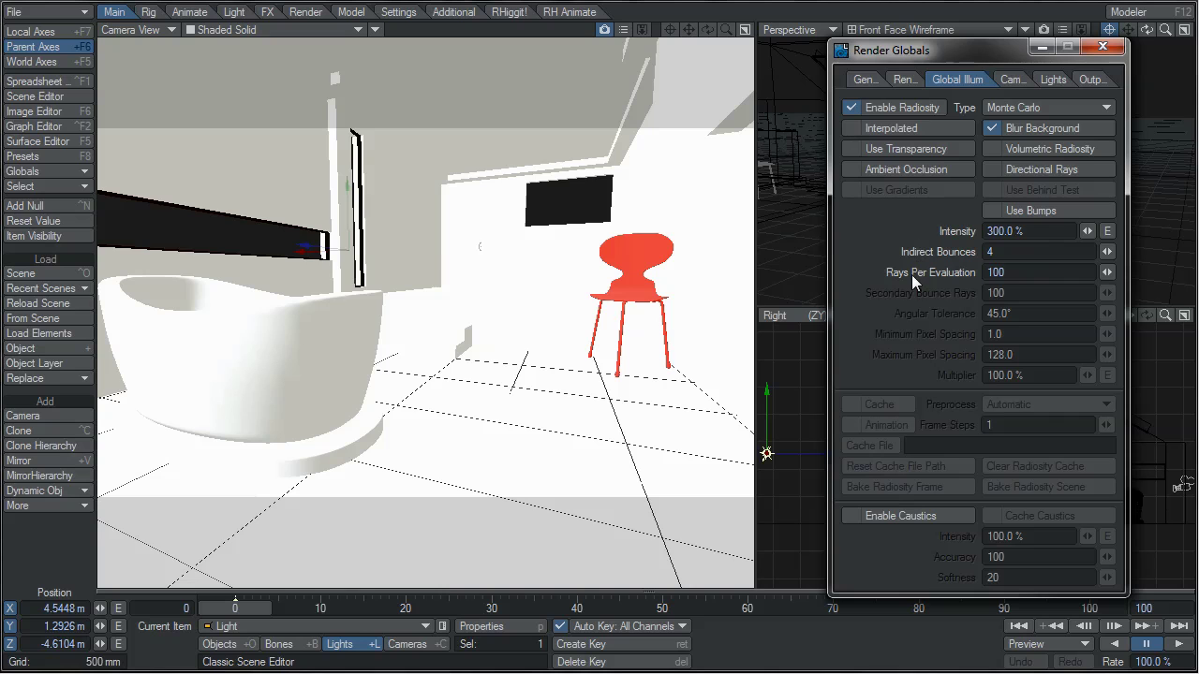
left_click(1004, 273)
type("10")
key("F9")
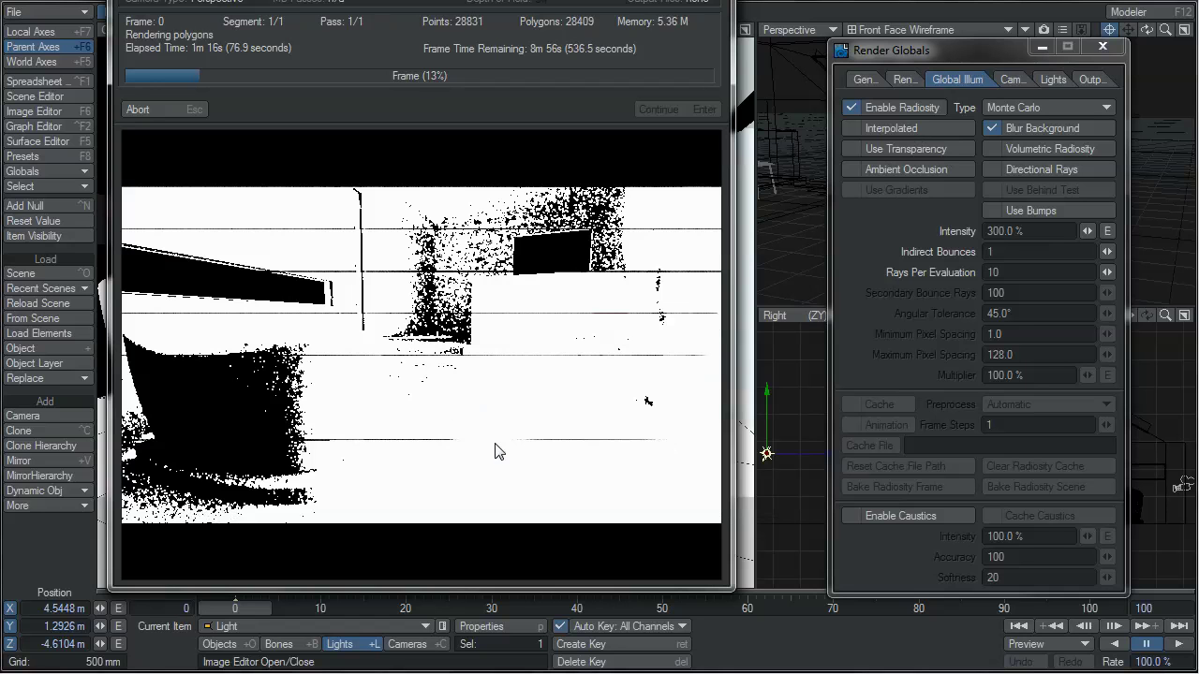
key("Escape")
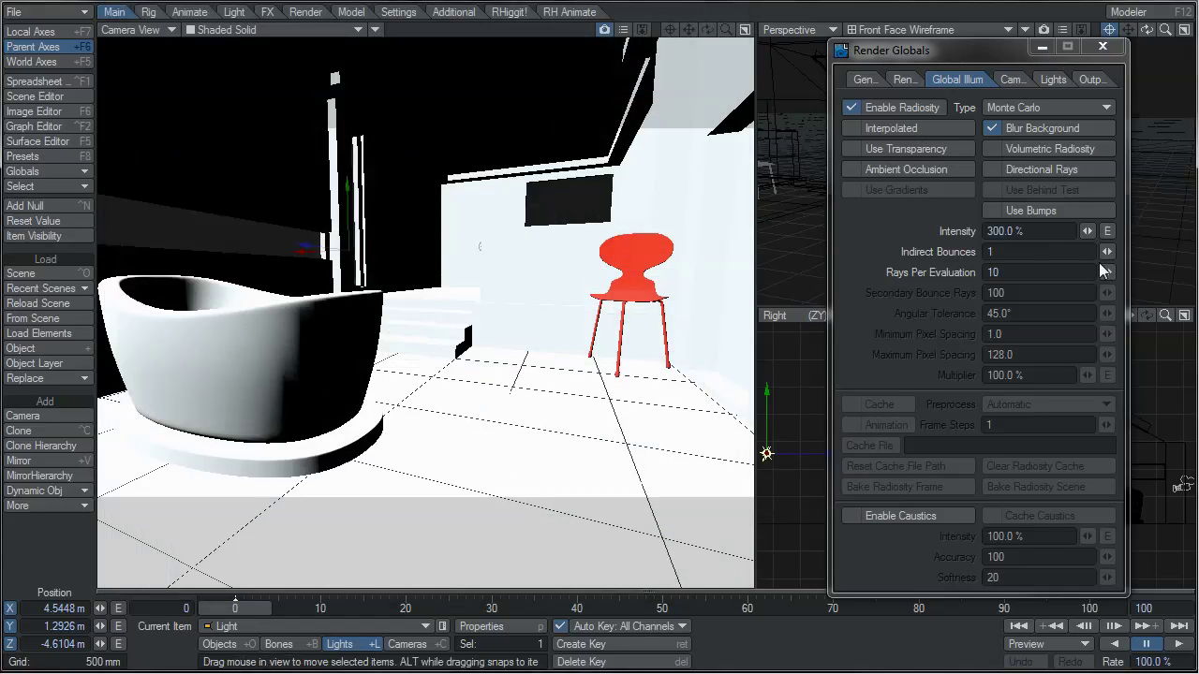
- Set Rays Per Evaluation to 100 and launch a fresh test render of frame 0
left_click(1020, 271)
type("100")
key("Return")
key("F9")
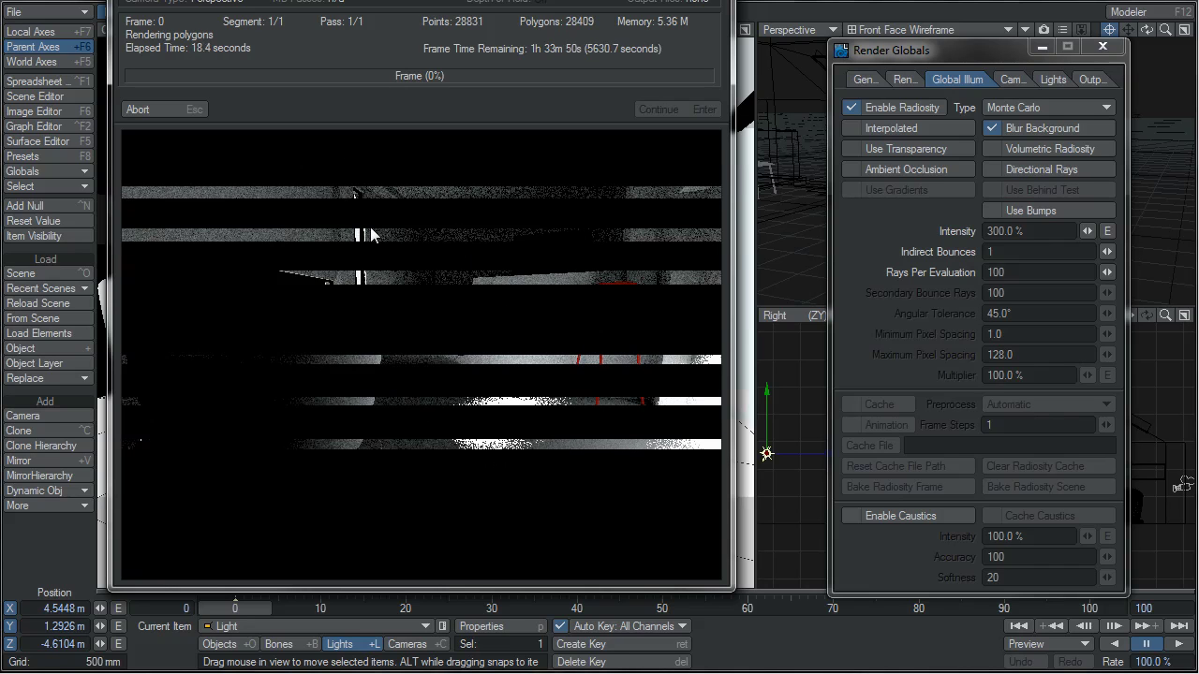
left_click(170, 108)
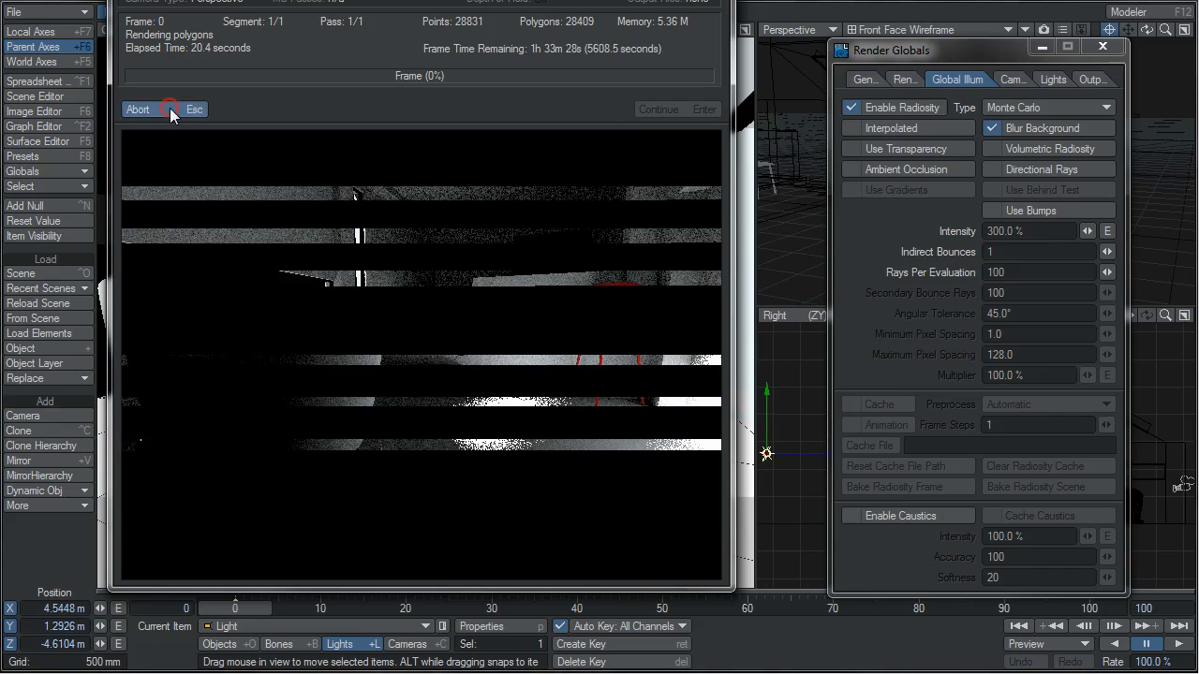
- Re-enable Interpolated radiosity and test-render the frame with 10 rays per evaluation
left_click(850, 127)
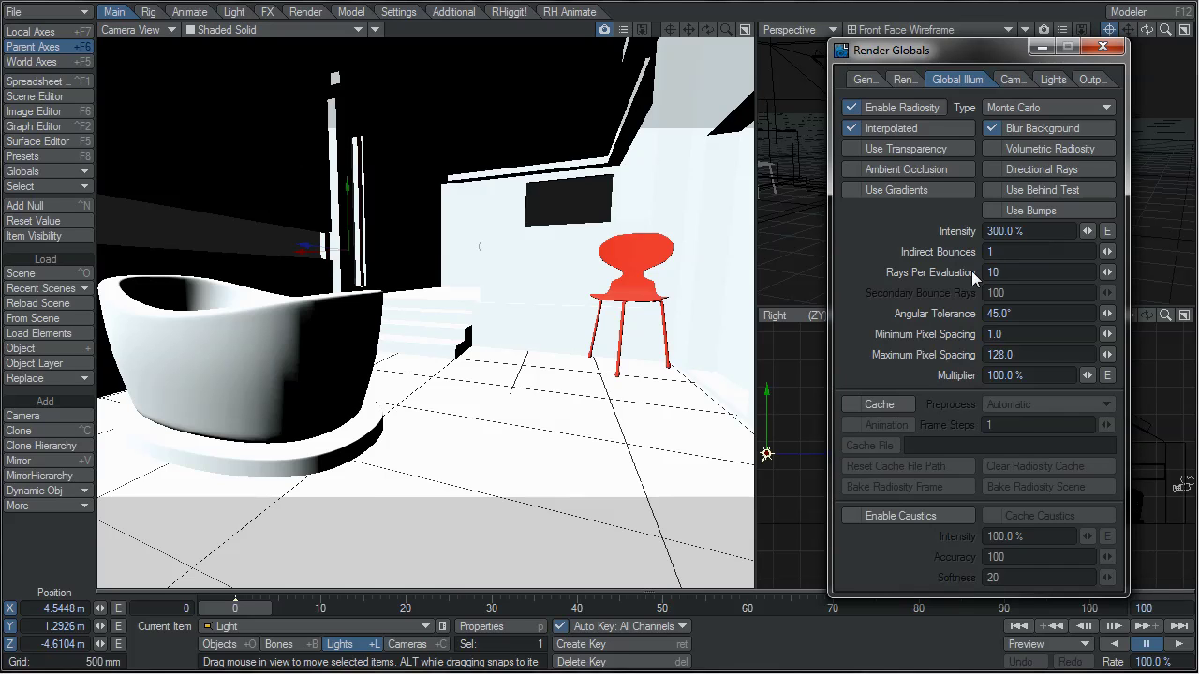
key("F9")
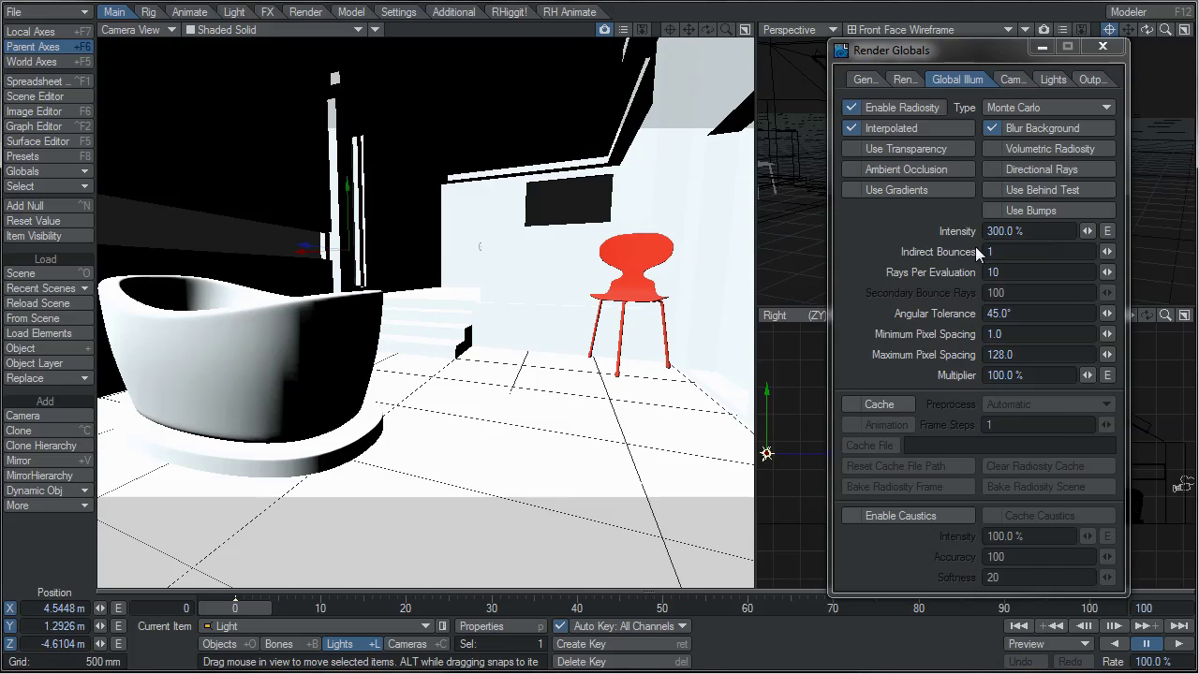
left_click(1019, 272)
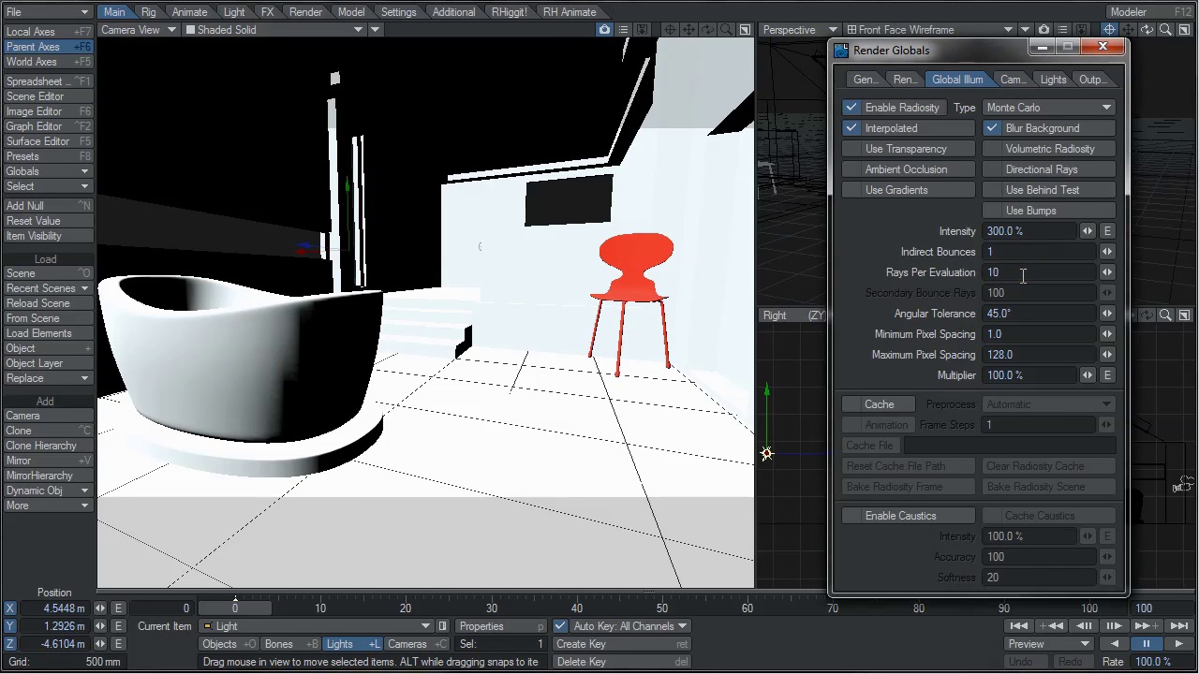
- Change Rays Per Evaluation from 10 to 100 and render the frame, finishing in 39.6 seconds
type("0")
key("F9")
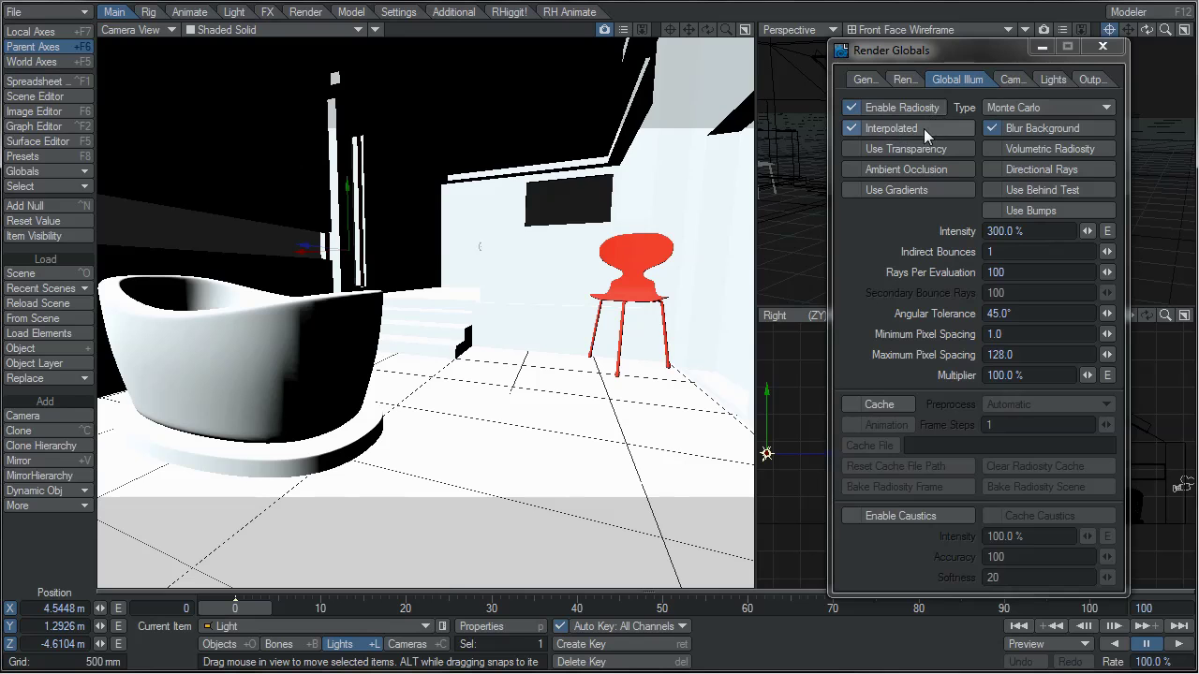
- Switch the radiosity type to Final Gather with interpolation turned off
left_click(990, 108)
left_click(990, 108)
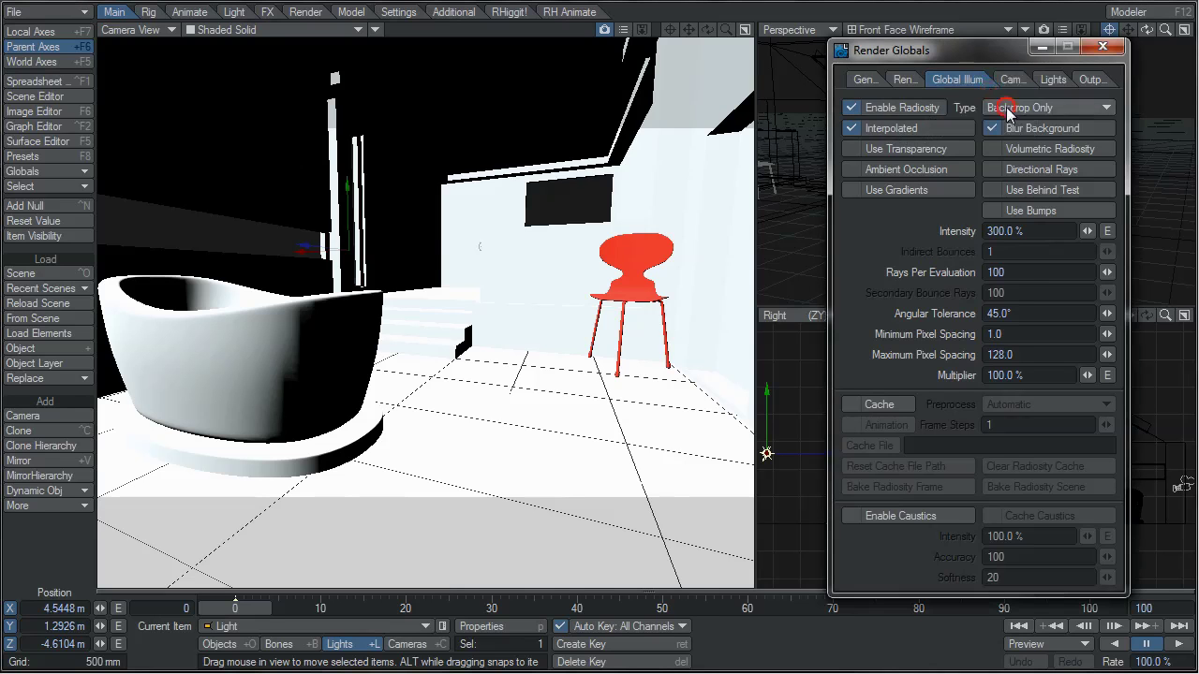
left_click(996, 107)
left_click(1009, 138)
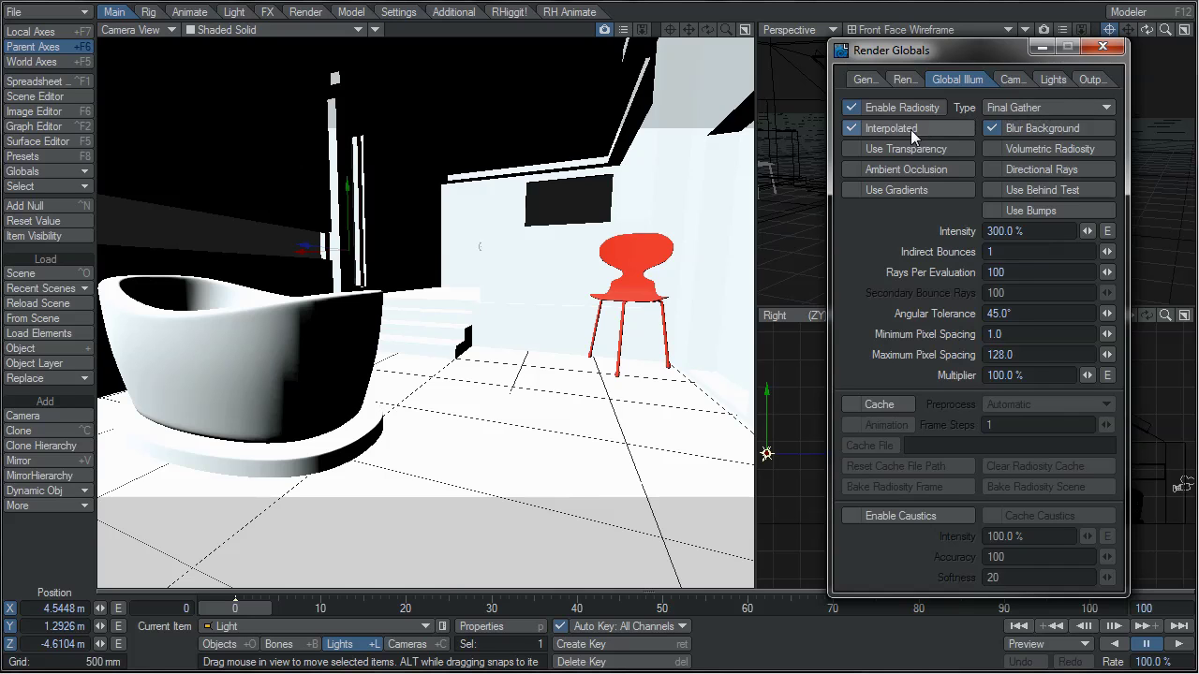
left_click(1031, 109)
left_click(897, 131)
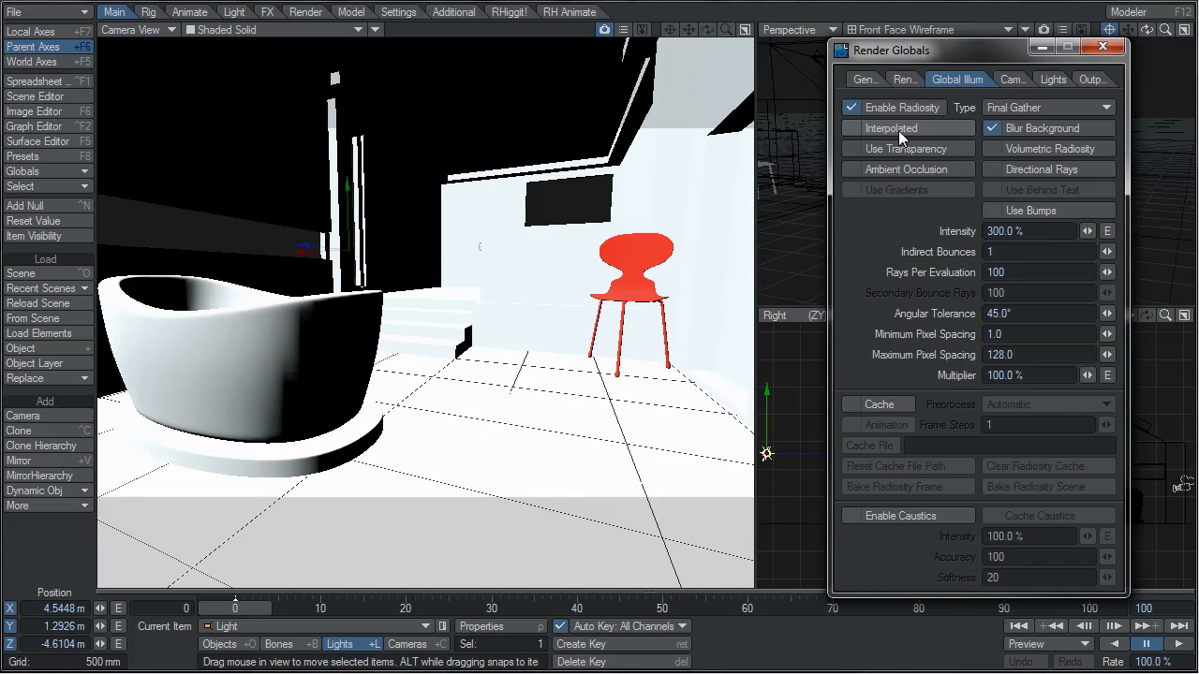
- Set Indirect Bounces to 2
left_click(1005, 252)
type("2")
key("Return")
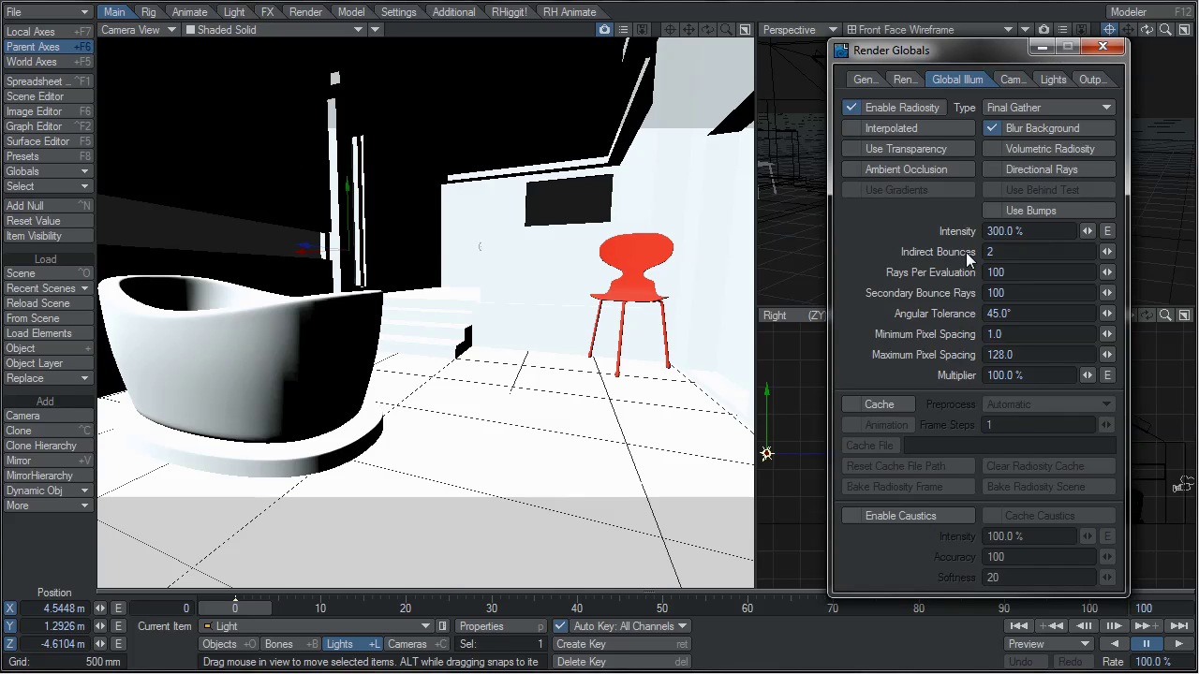
- Keep Secondary Bounce Rays at 100 and test-render the frame with Final Gather
left_click(1044, 286)
key("Return")
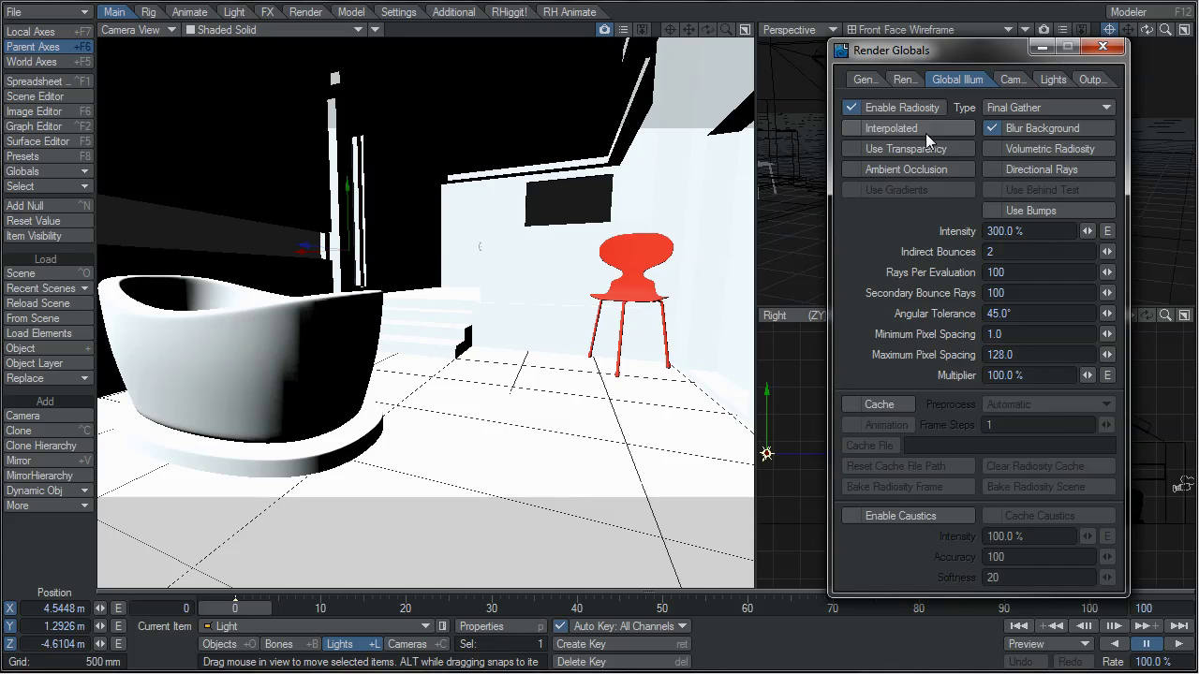
key("F9")
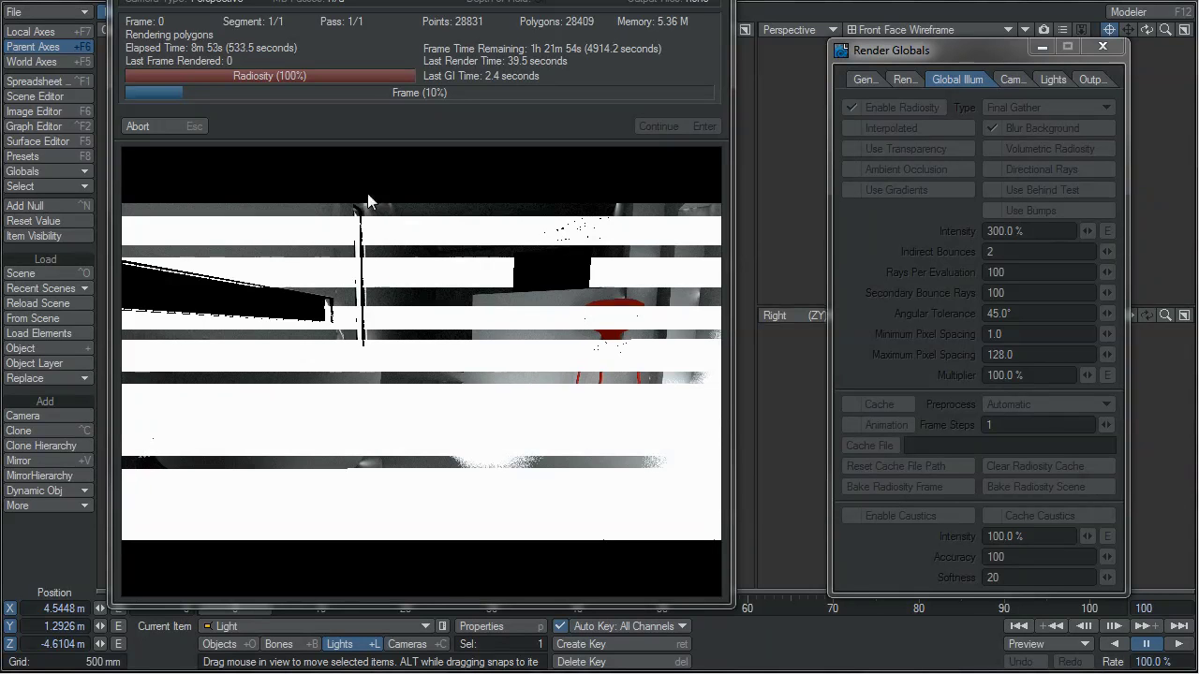
- Abort the running Final Gather test render and close its window
key("Escape")
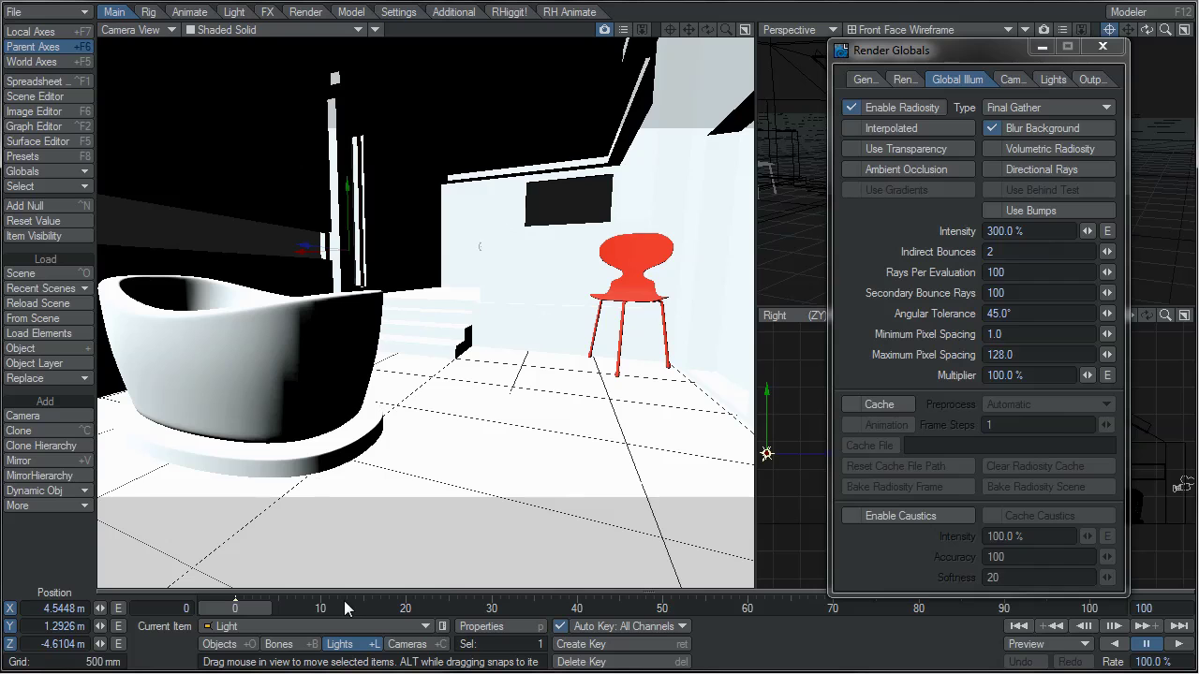
- Try Backdrop Only radiosity, then settle on Monte Carlo as the radiosity type
left_click(1025, 107)
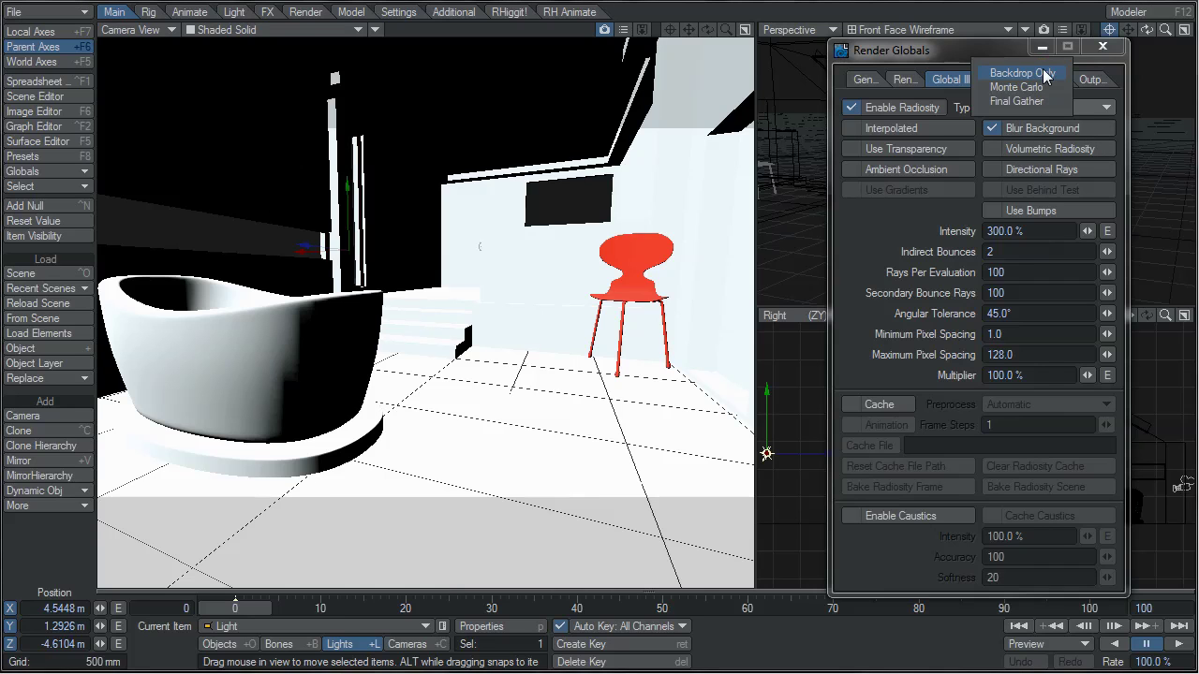
left_click(1044, 75)
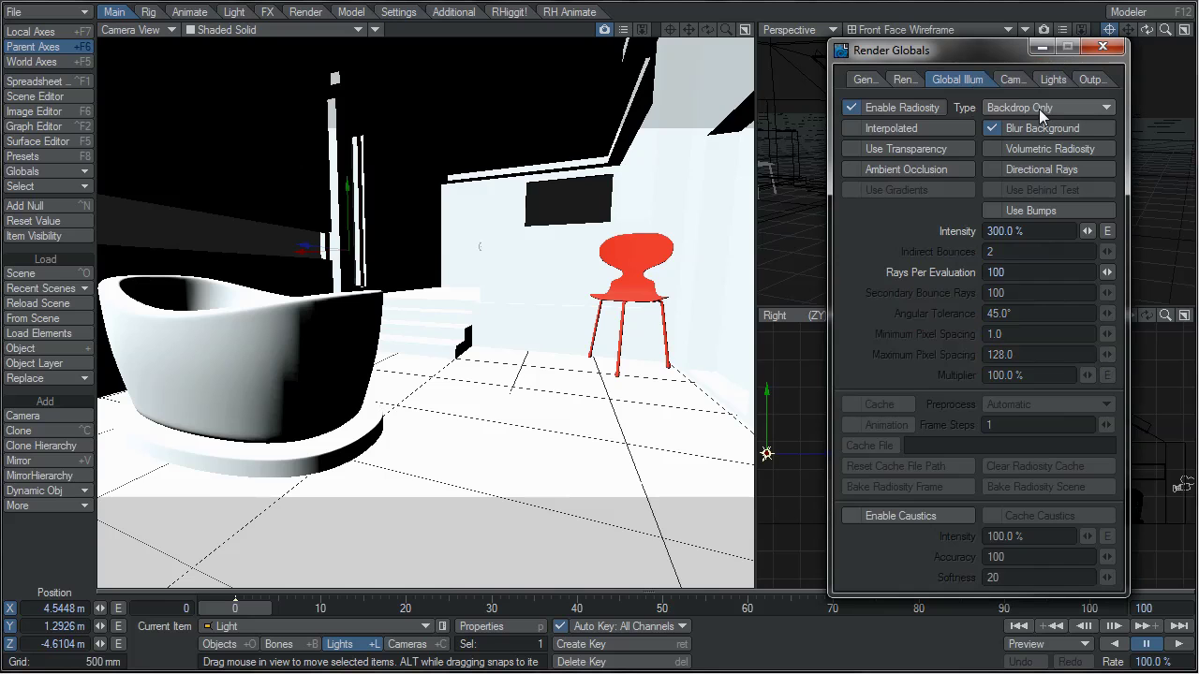
left_click(1039, 109)
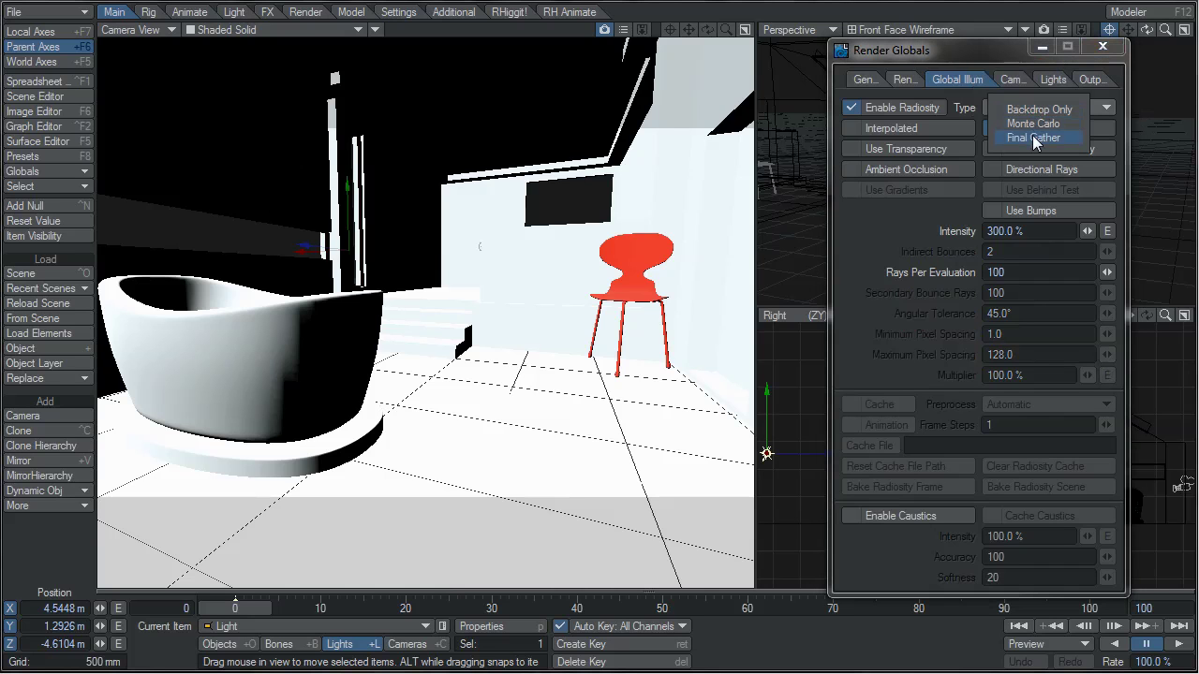
left_click(1034, 139)
left_click(1040, 107)
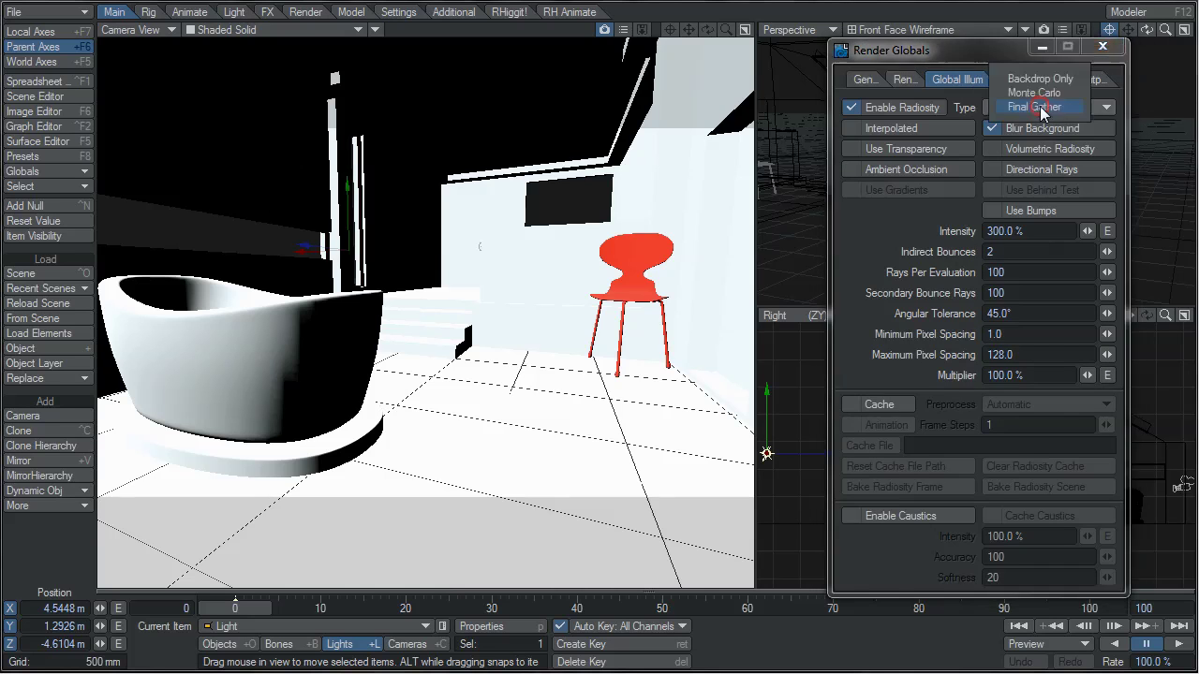
left_click(1049, 81)
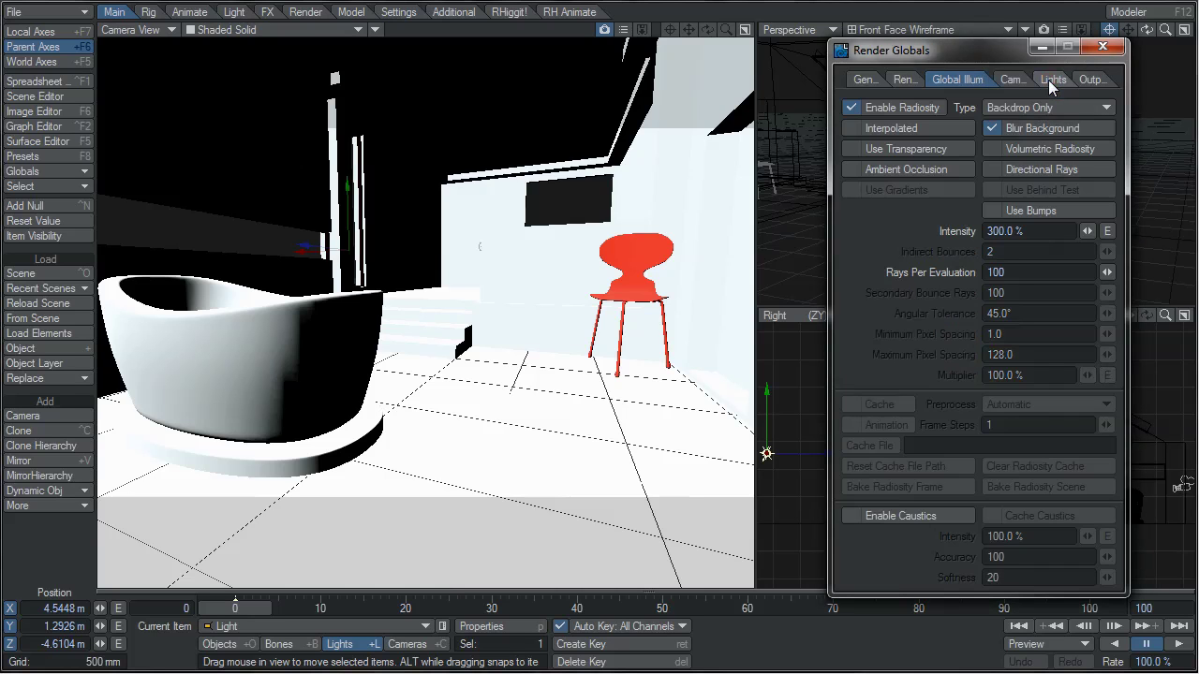
left_click(1041, 112)
left_click(1040, 124)
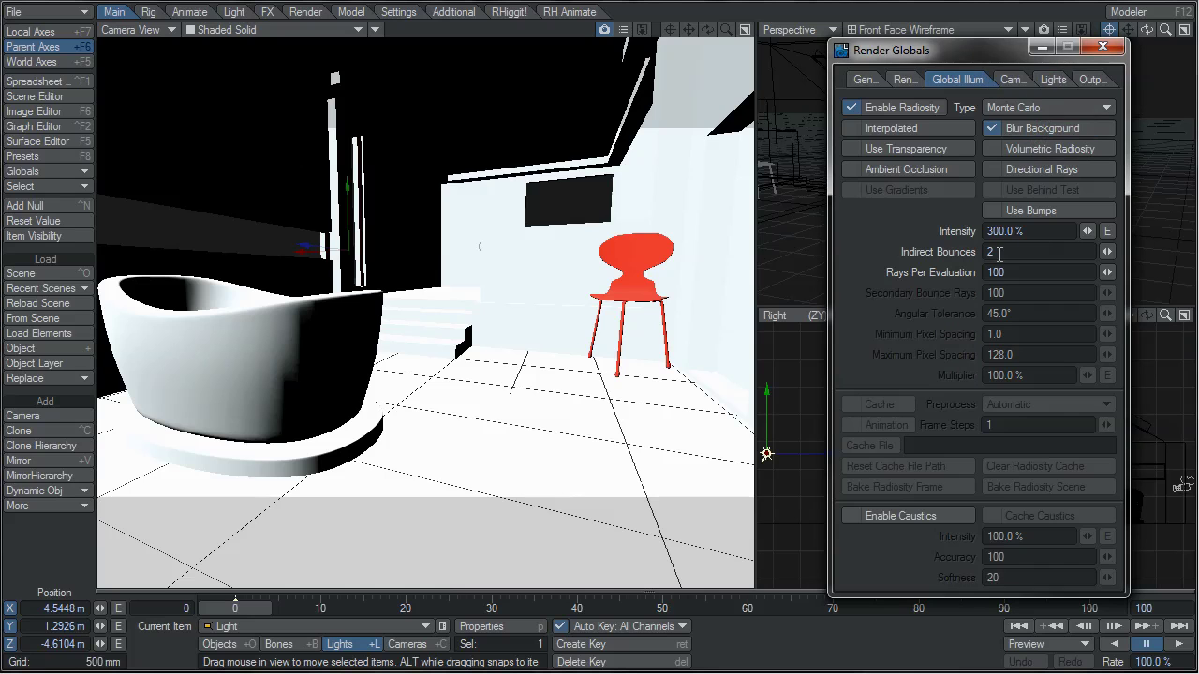
left_click(1032, 112)
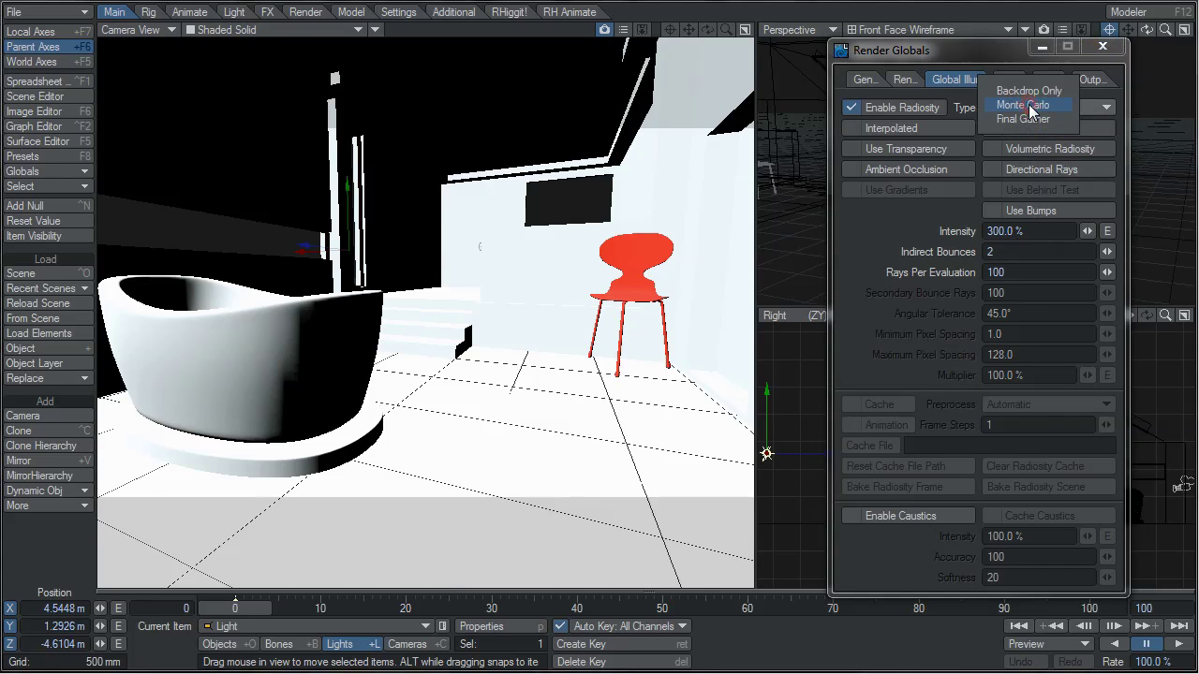
left_click(1039, 105)
- Set Indirect Bounces to 1 while keeping Monte Carlo radiosity
left_click(978, 251)
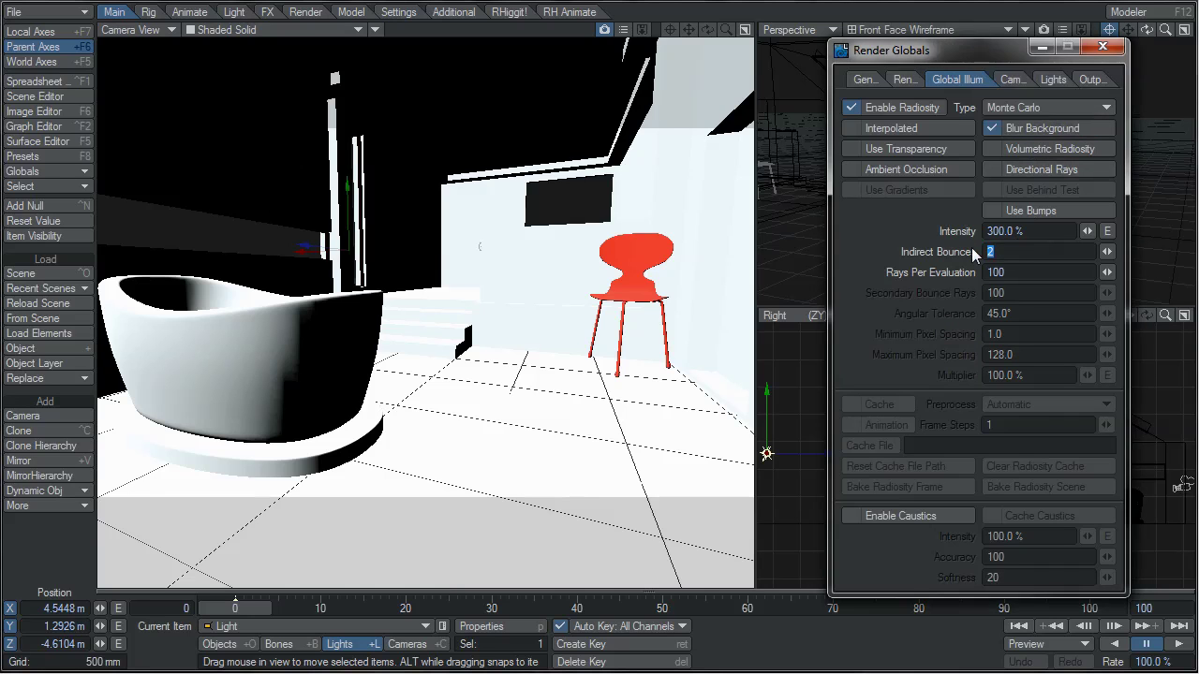
type("1")
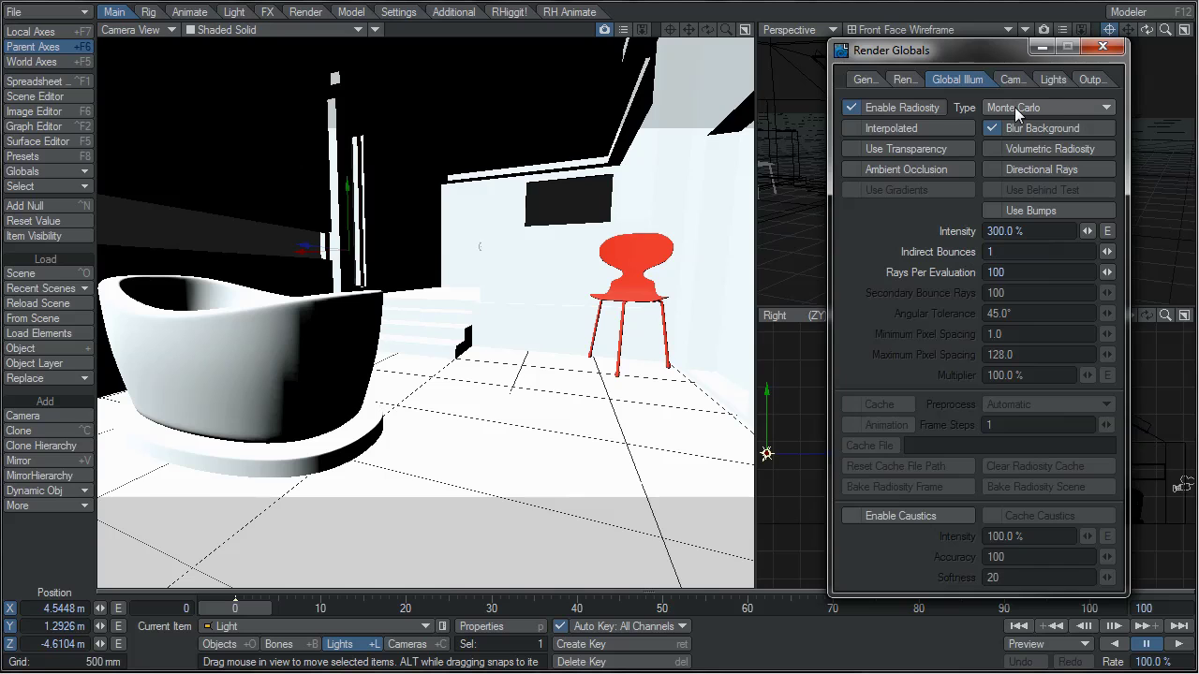
left_click(1015, 107)
left_click(1016, 106)
left_click(1004, 251)
left_click_drag(1005, 251, 955, 254)
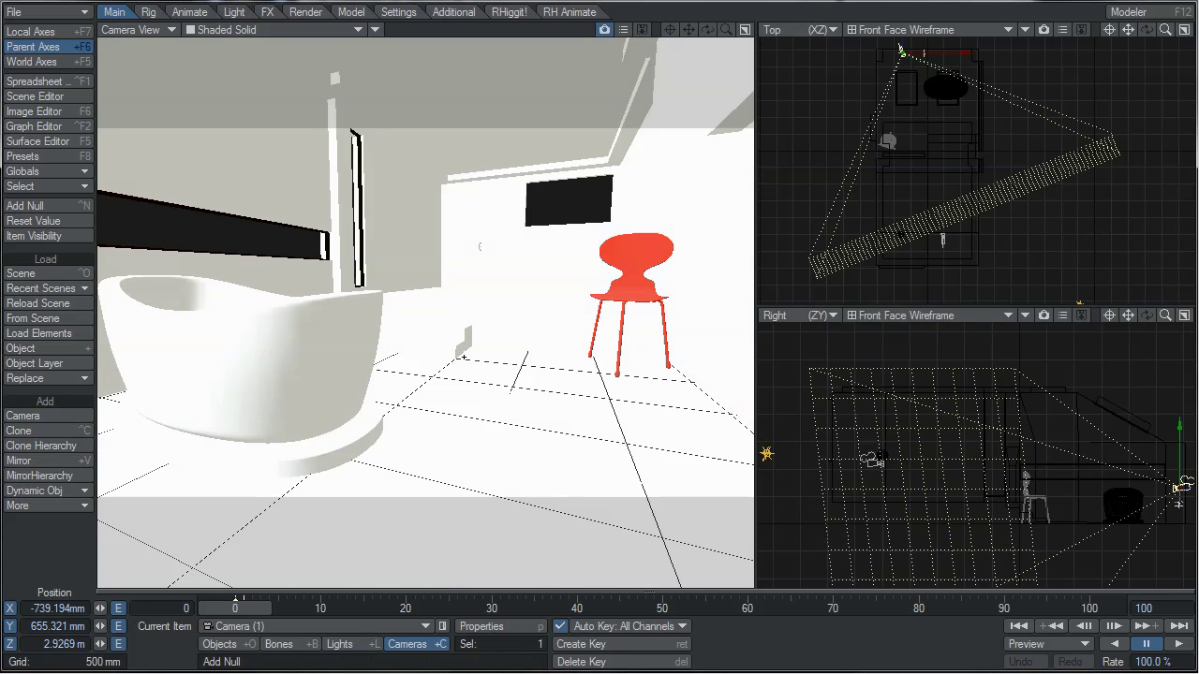
- Enable Show Nodes, Show Samples and Show Second Bounce in the Radiosity Flags
left_click(305, 12)
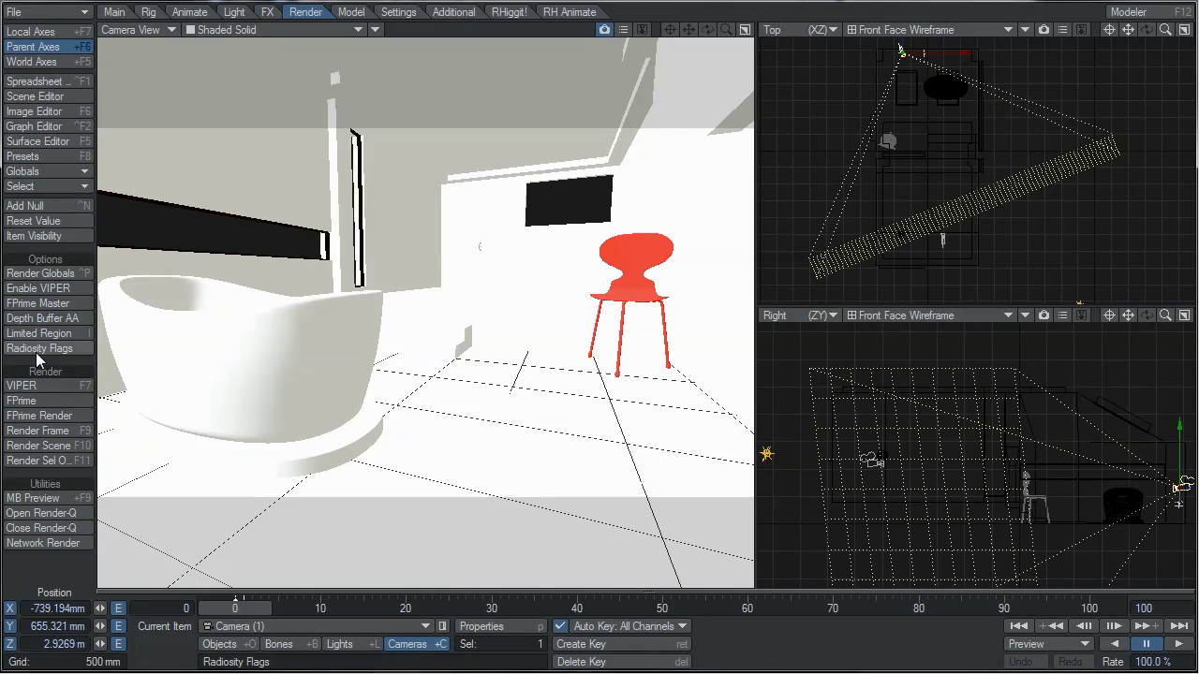
left_click(38, 352)
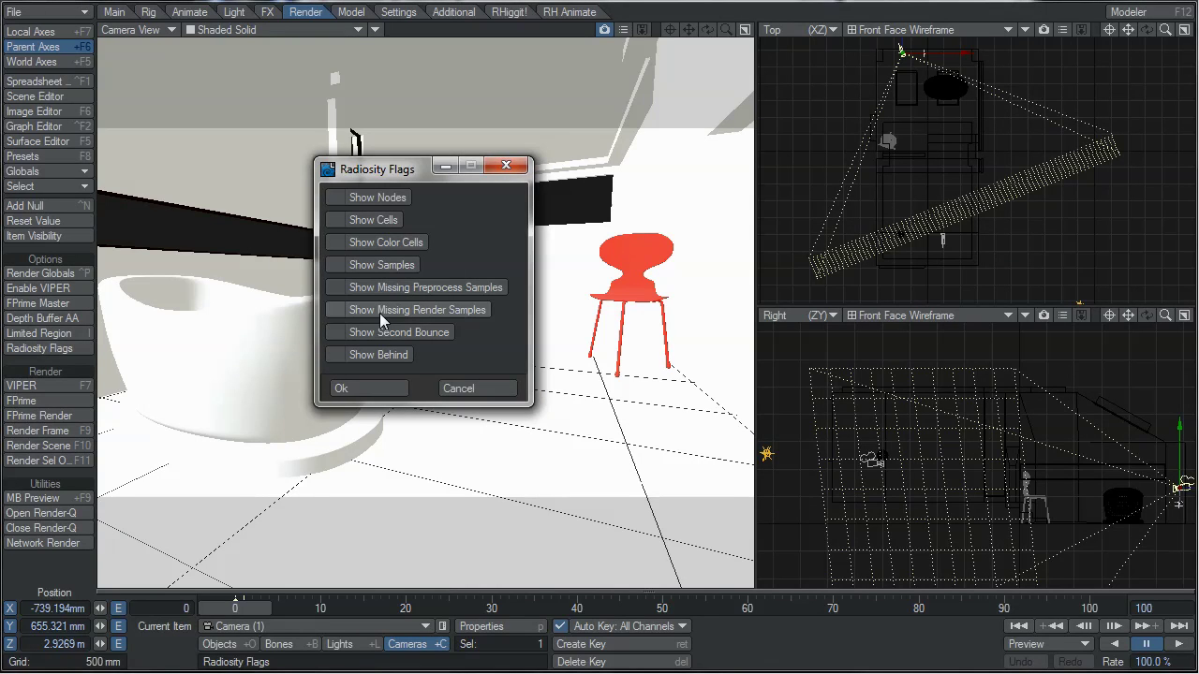
left_click(336, 197)
left_click(337, 265)
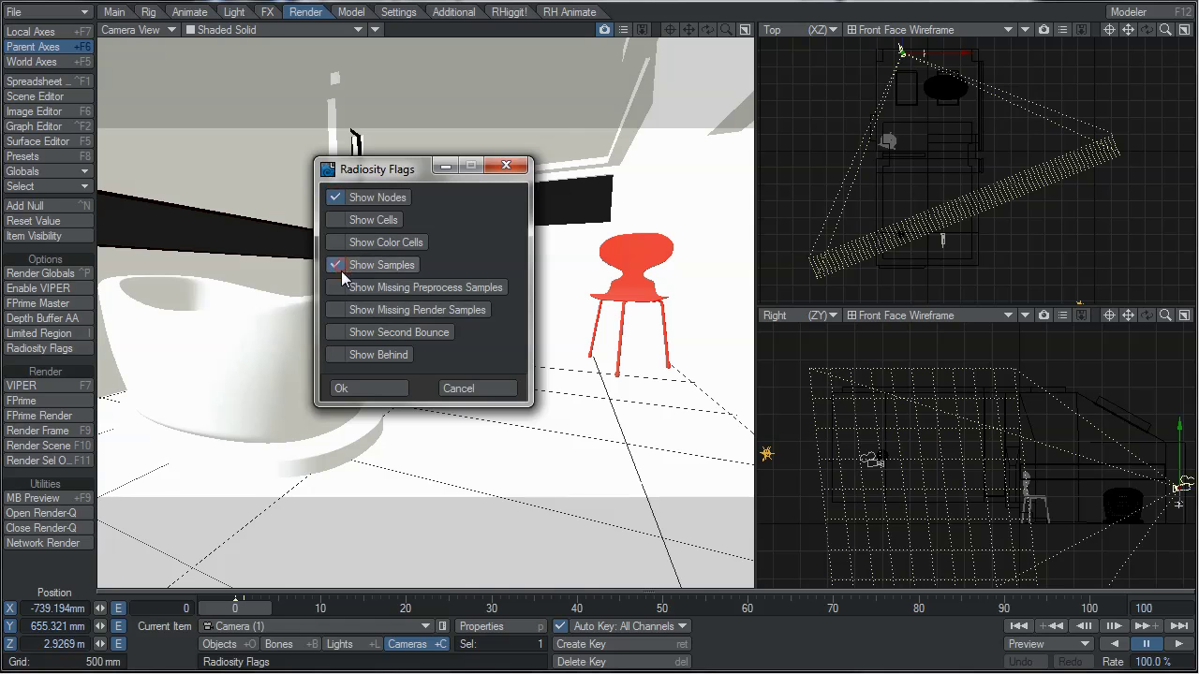
left_click(336, 333)
left_click(342, 388)
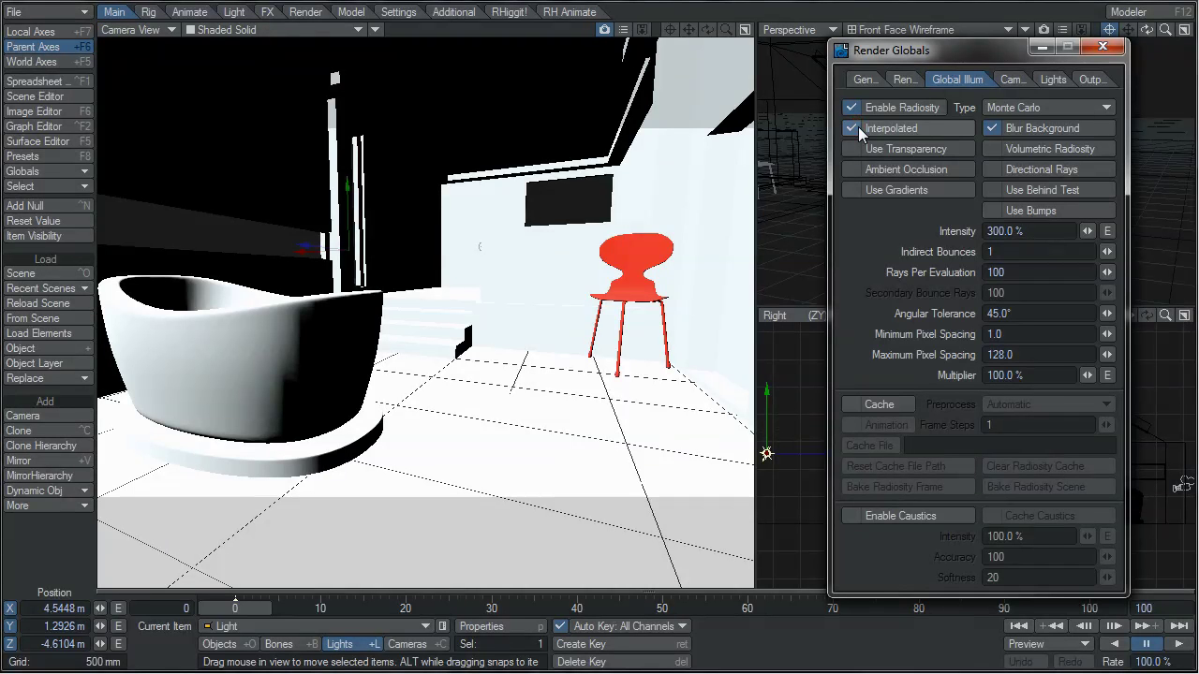
- Leave Blur Background enabled and bring up the general Render settings
left_click(996, 131)
left_click(995, 131)
left_click(905, 79)
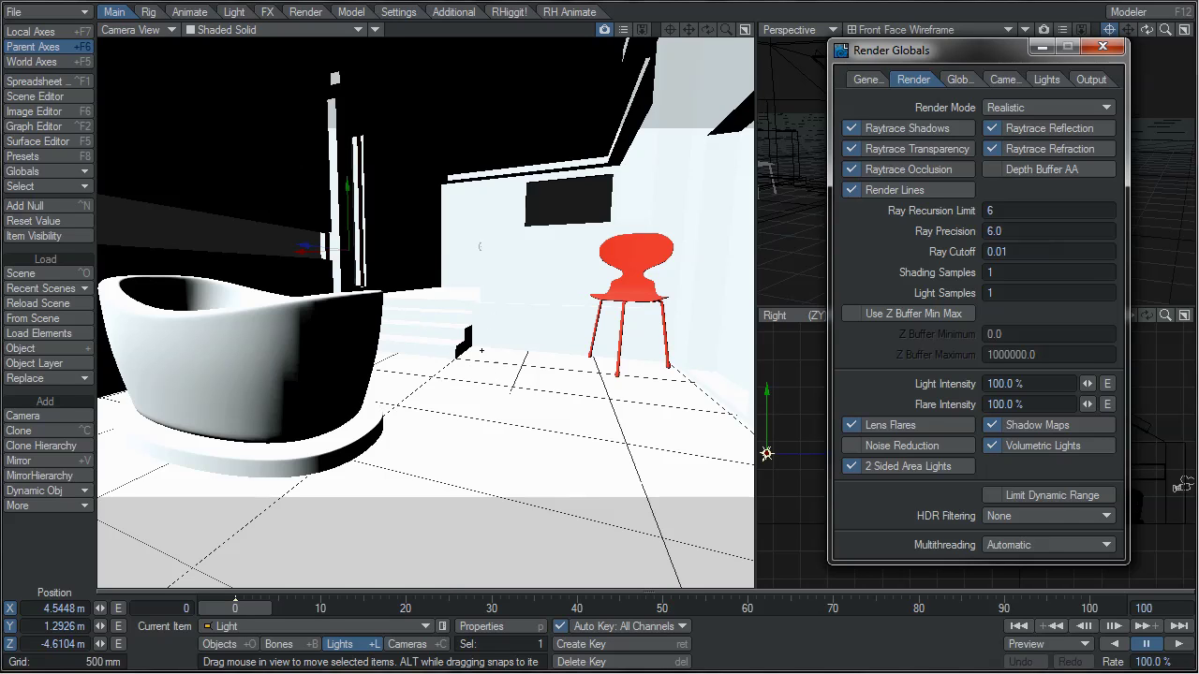
- Lower Rays Per Evaluation to 10 and test-render the frame
left_click(957, 78)
left_click(1014, 269)
type("10")
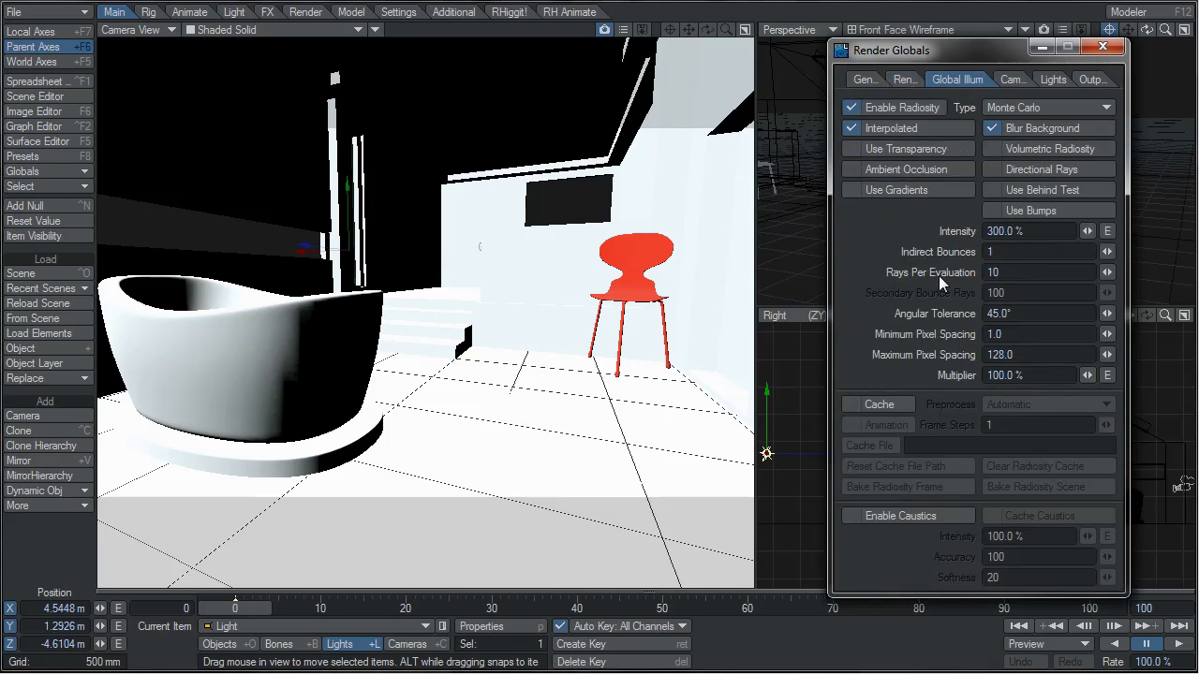
key("F9")
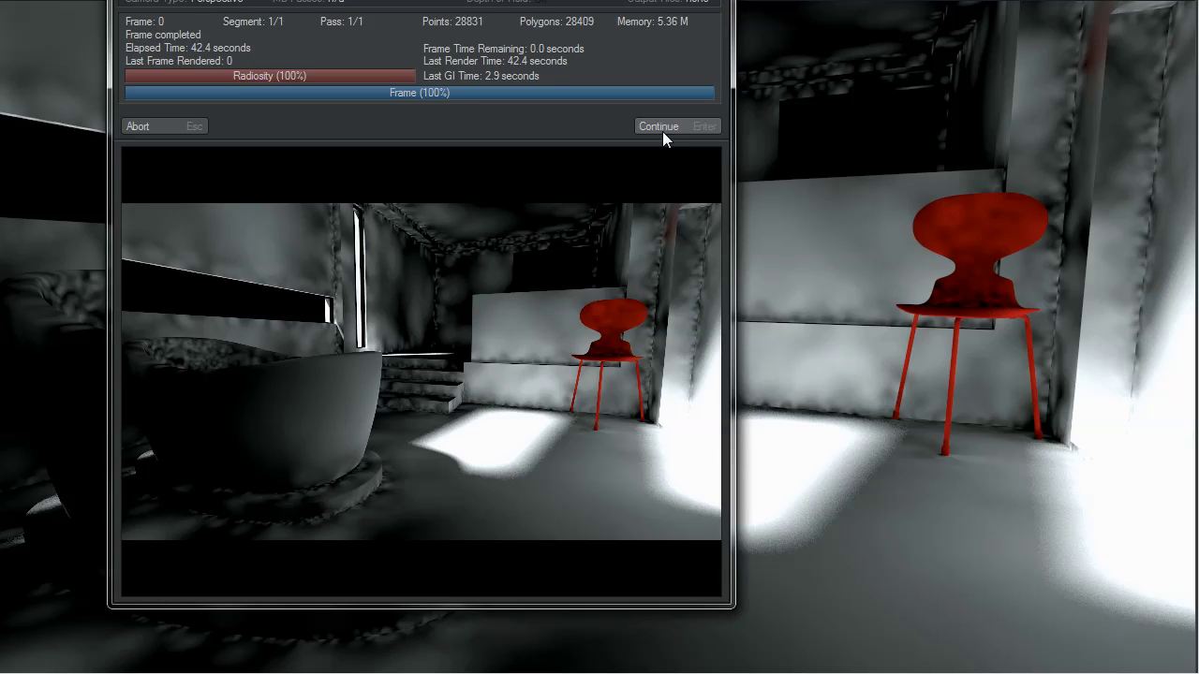
- Close the finished render, check Light Samples, and close the second render's status window
left_click(659, 127)
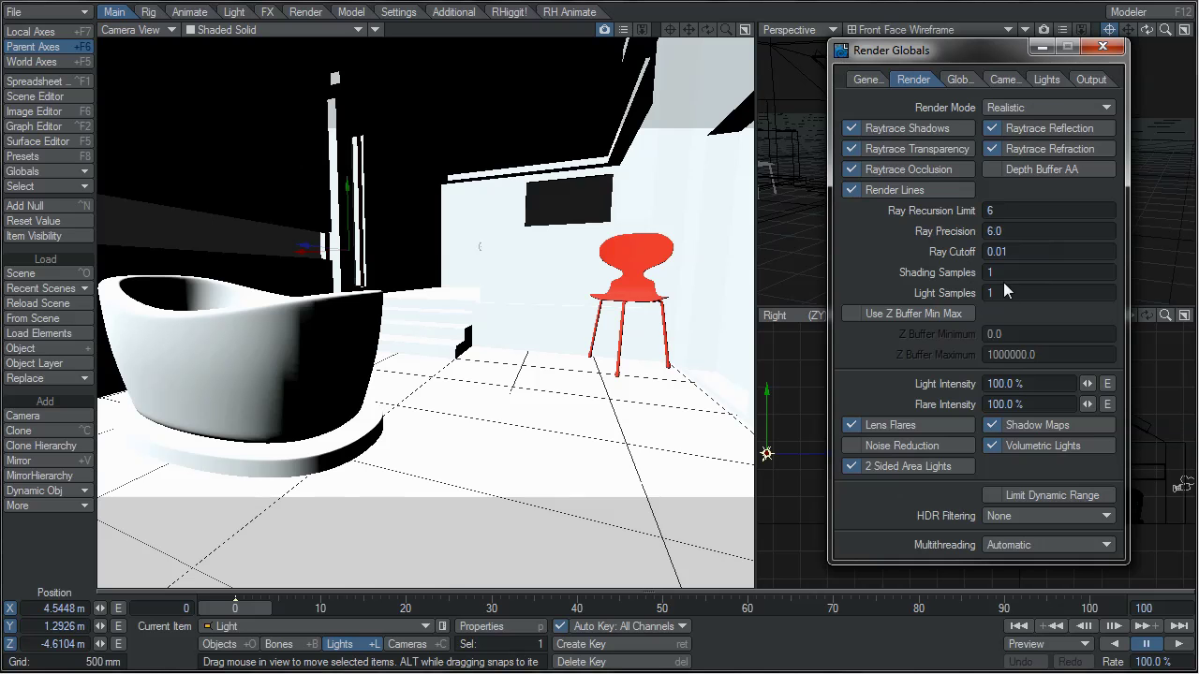
left_click(1001, 293)
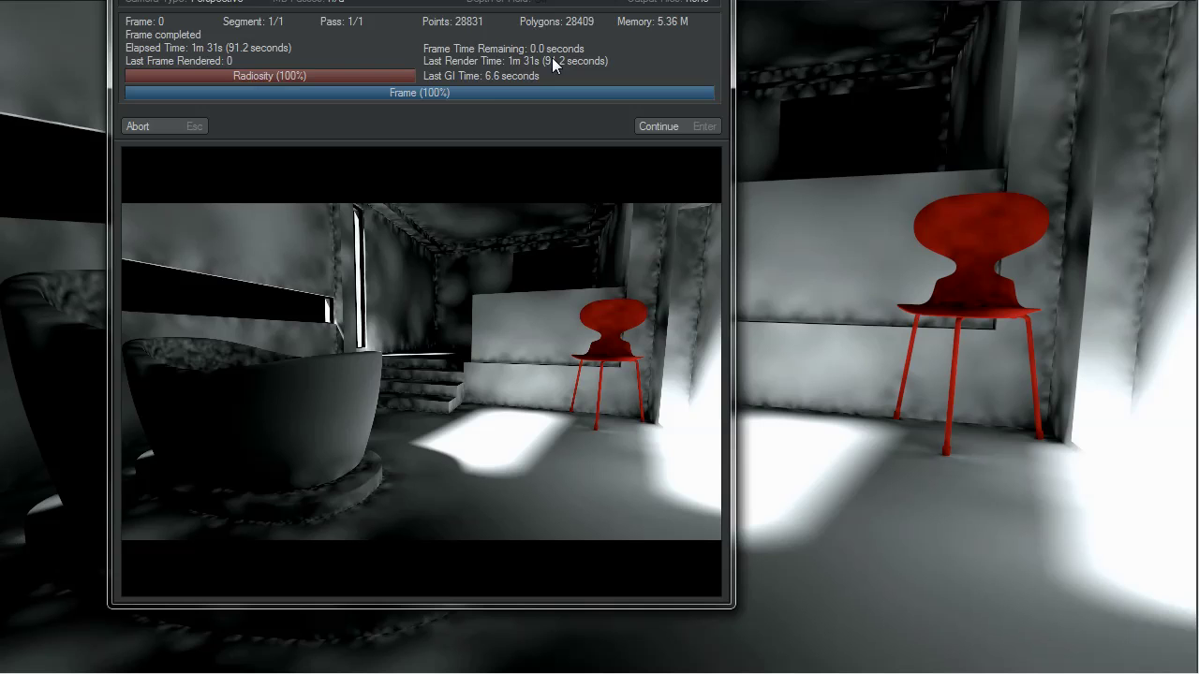
left_click(658, 126)
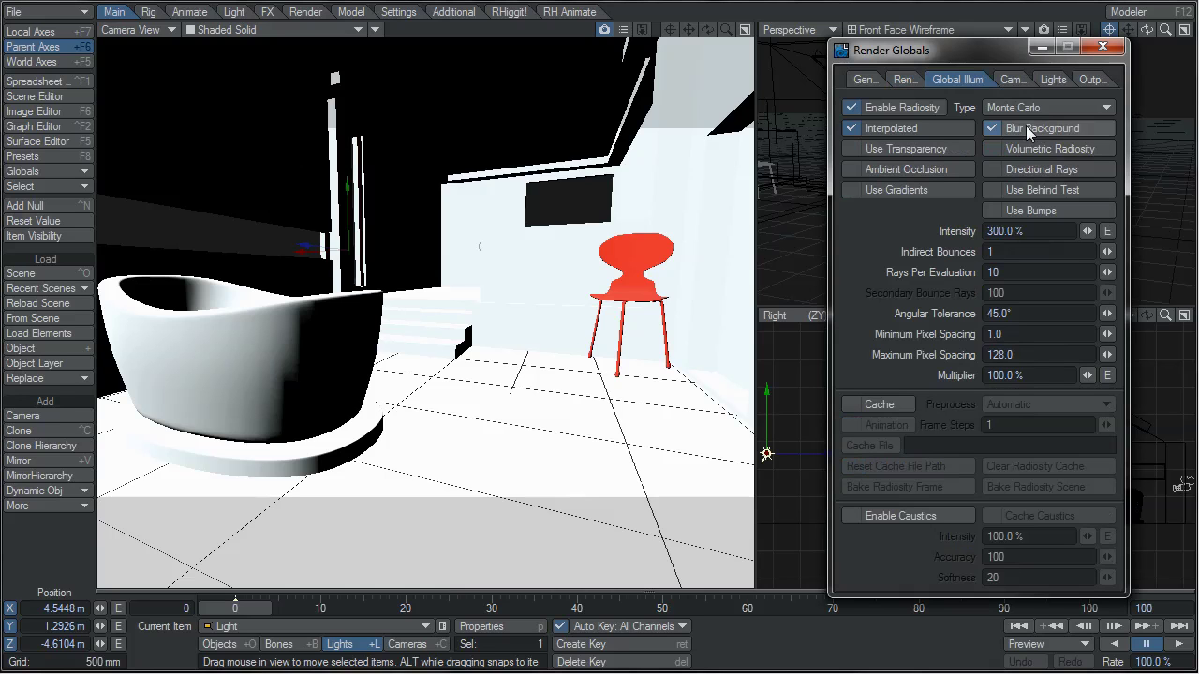
left_click(919, 150)
left_click(918, 150)
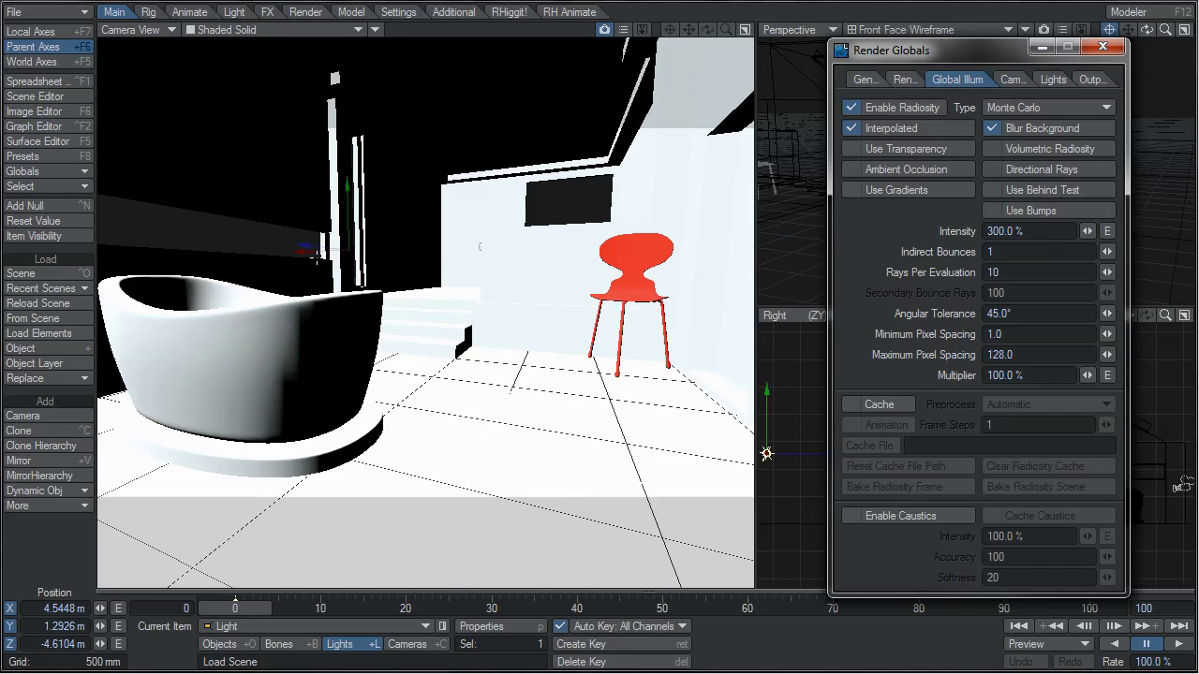
left_click(853, 149)
left_click(332, 304)
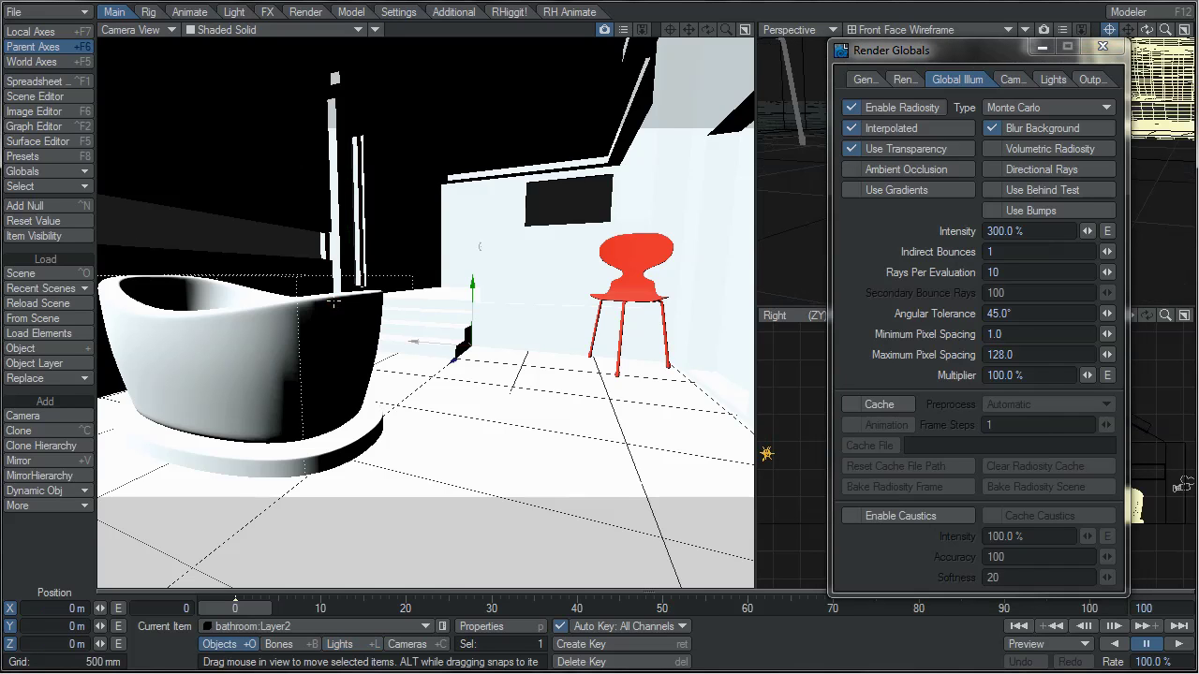
key("p")
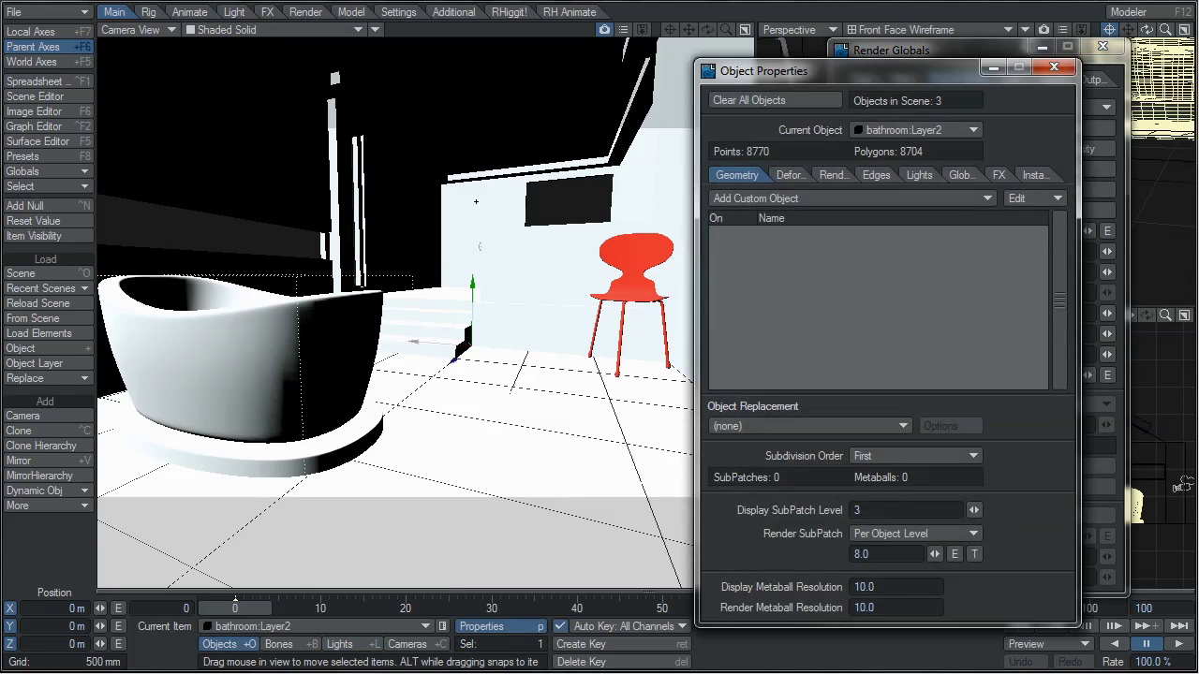
left_click(823, 176)
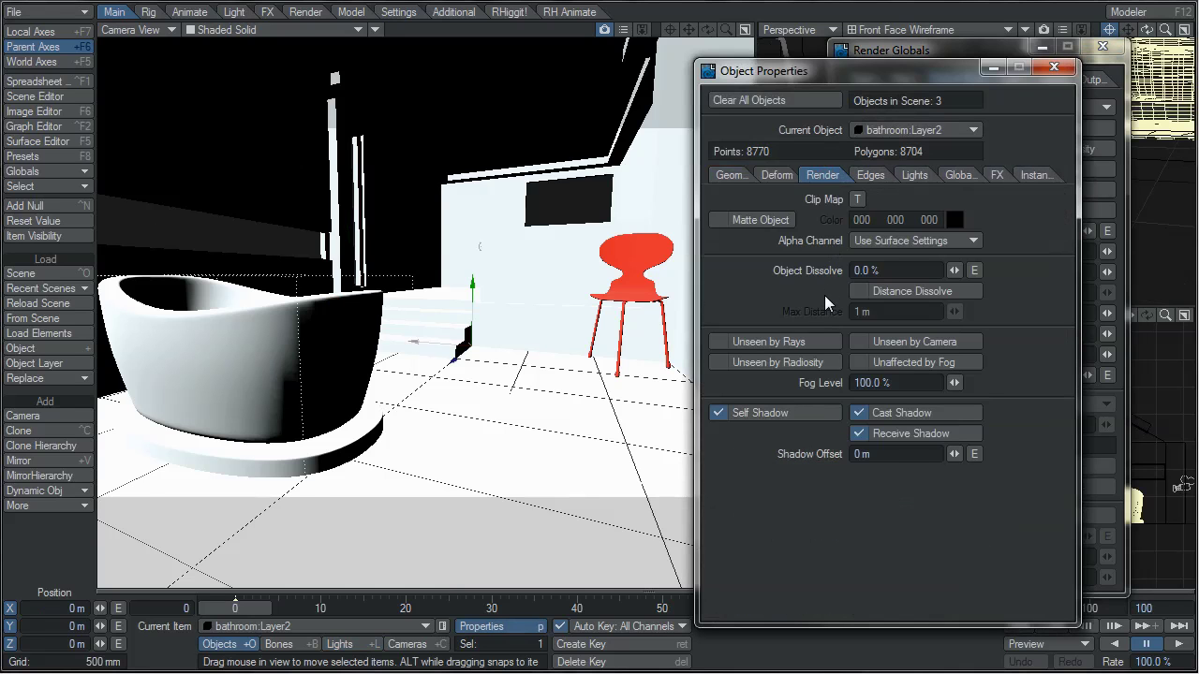
left_click(794, 365)
left_click(794, 365)
key("p")
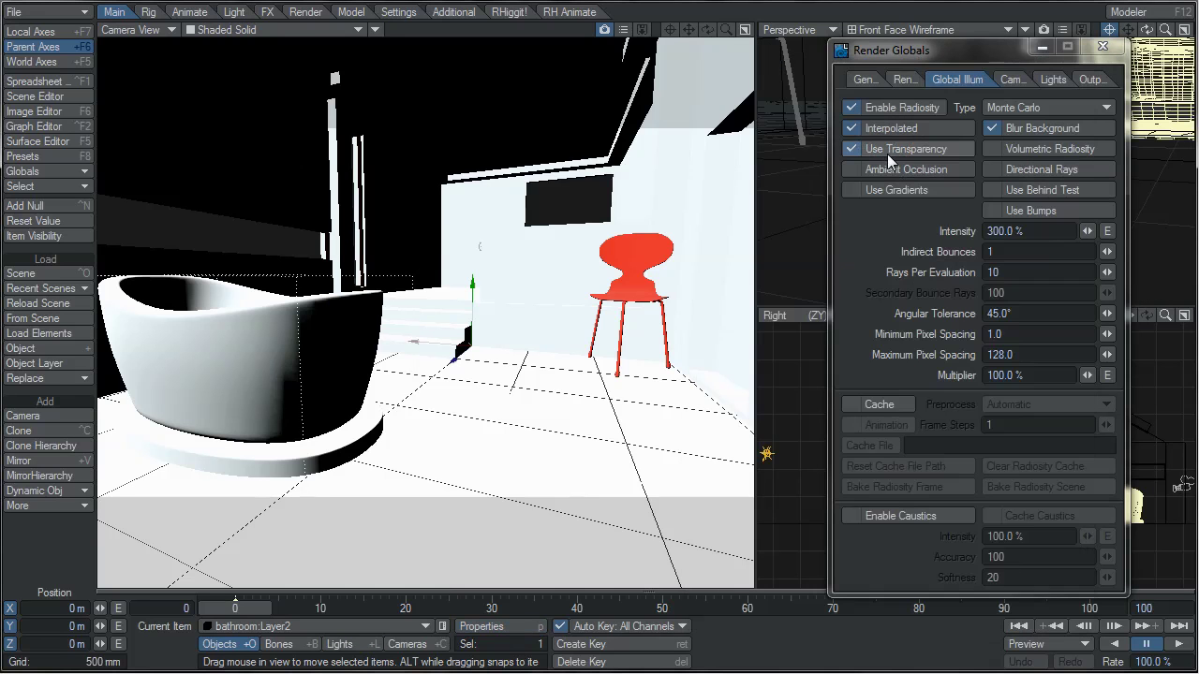
left_click(887, 150)
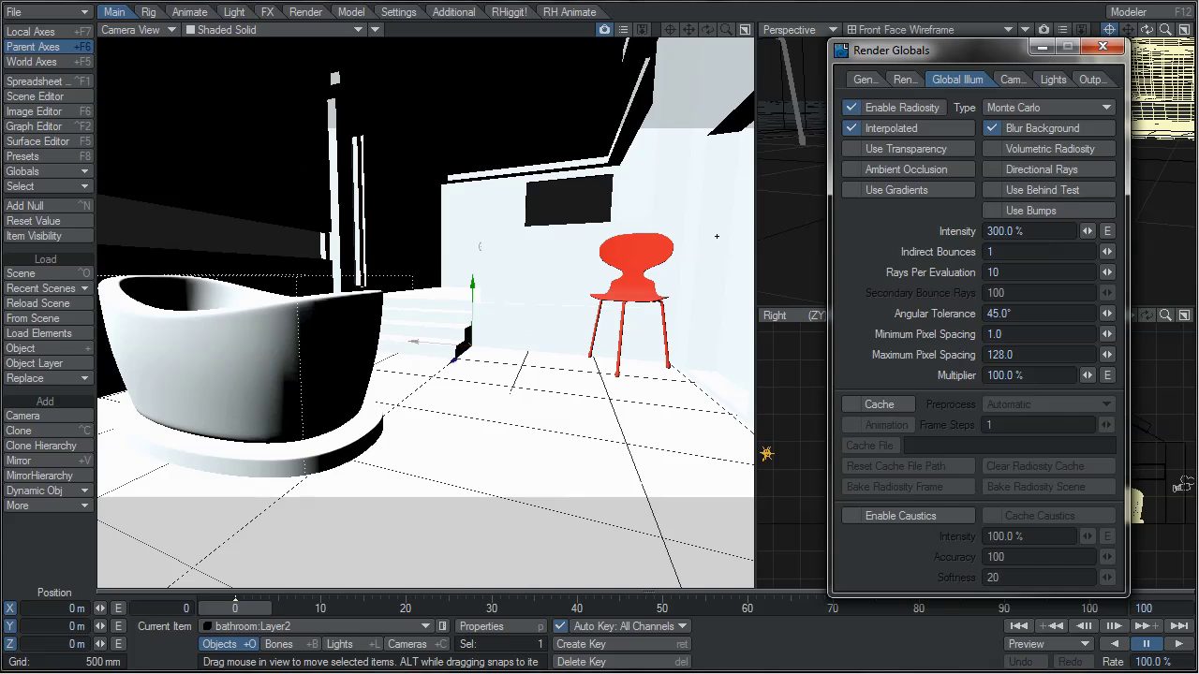
- Try Use Transparency, Volumetric Radiosity and Directional Rays, leaving them off, and enable Use Behind Test
left_click(901, 149)
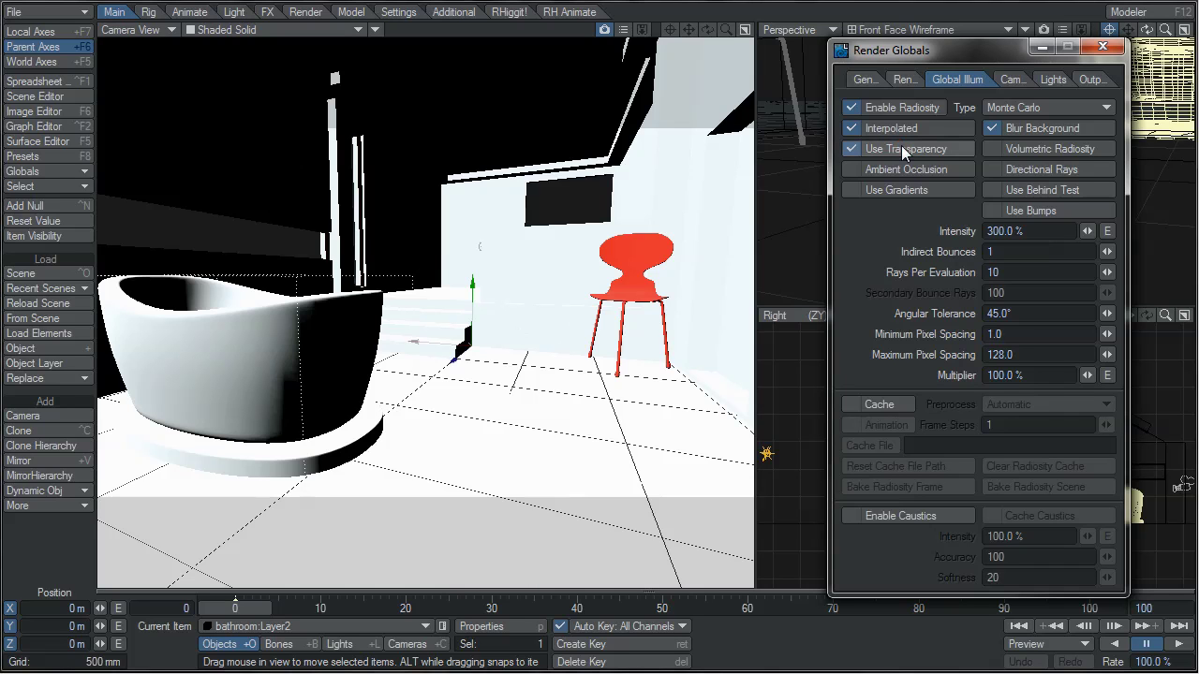
left_click(901, 149)
left_click(994, 148)
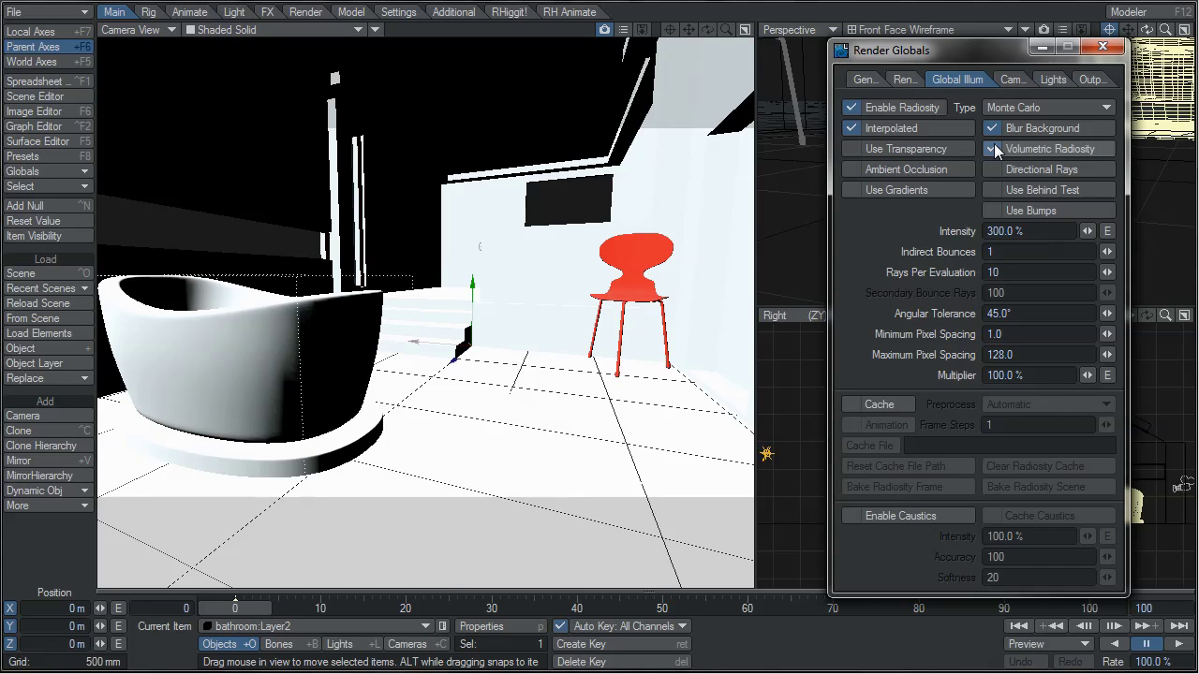
left_click(994, 148)
left_click(994, 171)
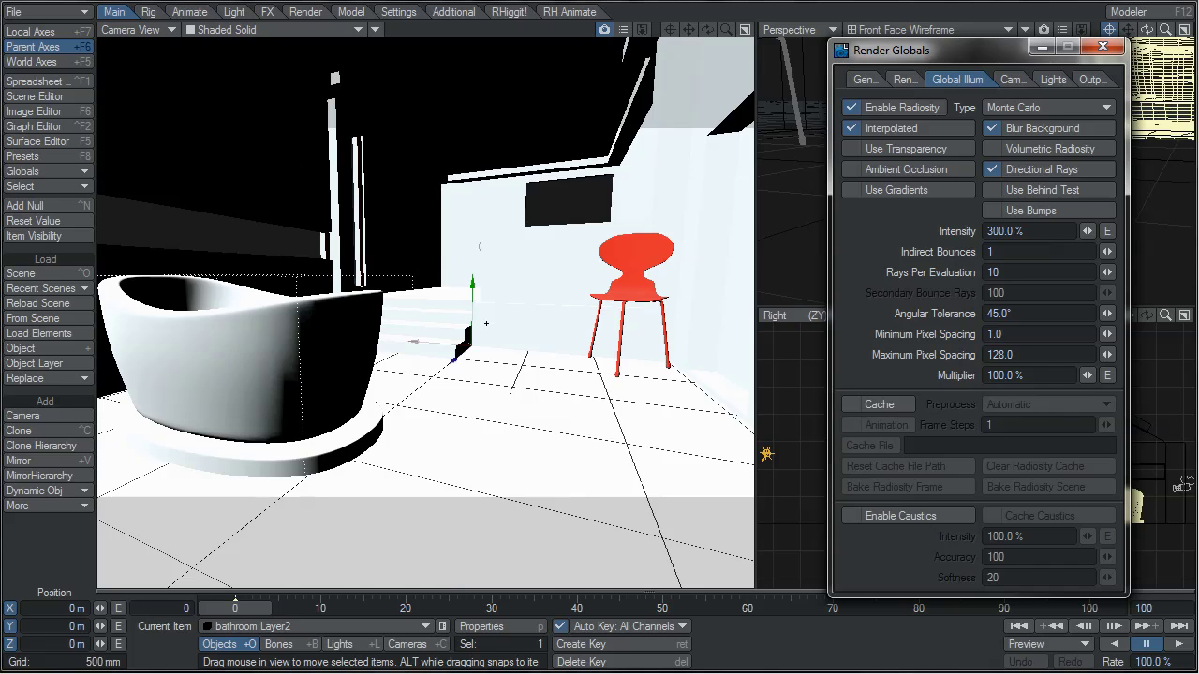
left_click(1009, 170)
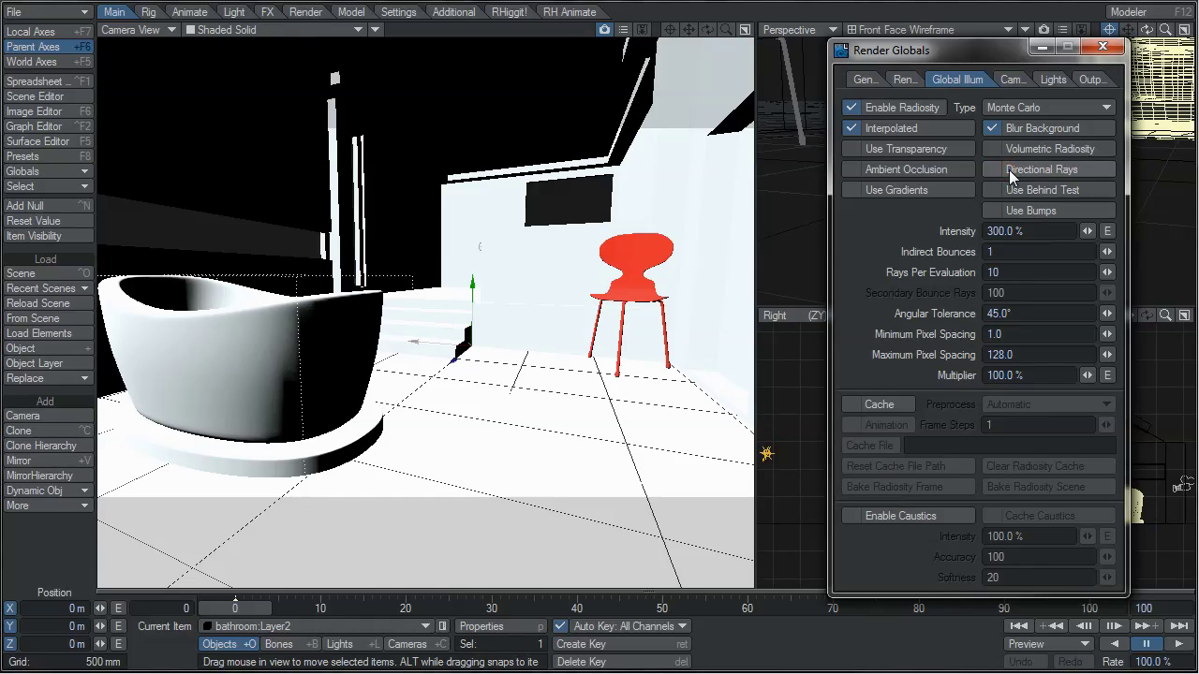
left_click(1001, 190)
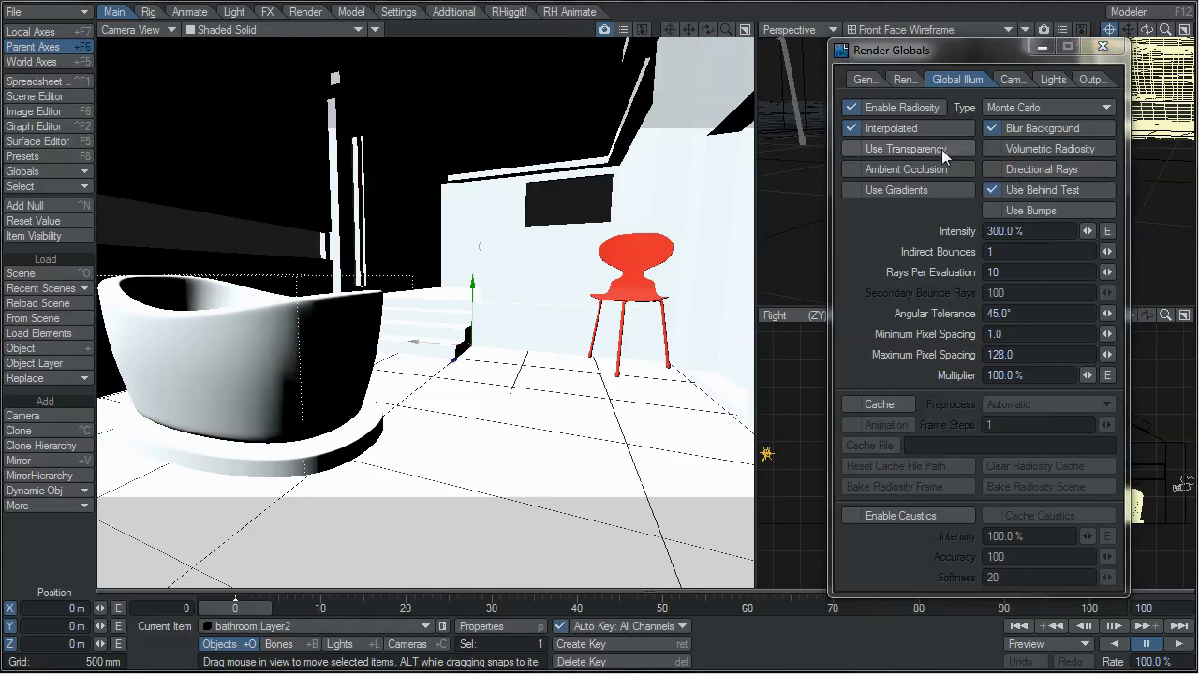
- Try Use Bumps and Use Gradients, leaving both off, then show the Perspective Camera type list
left_click(994, 213)
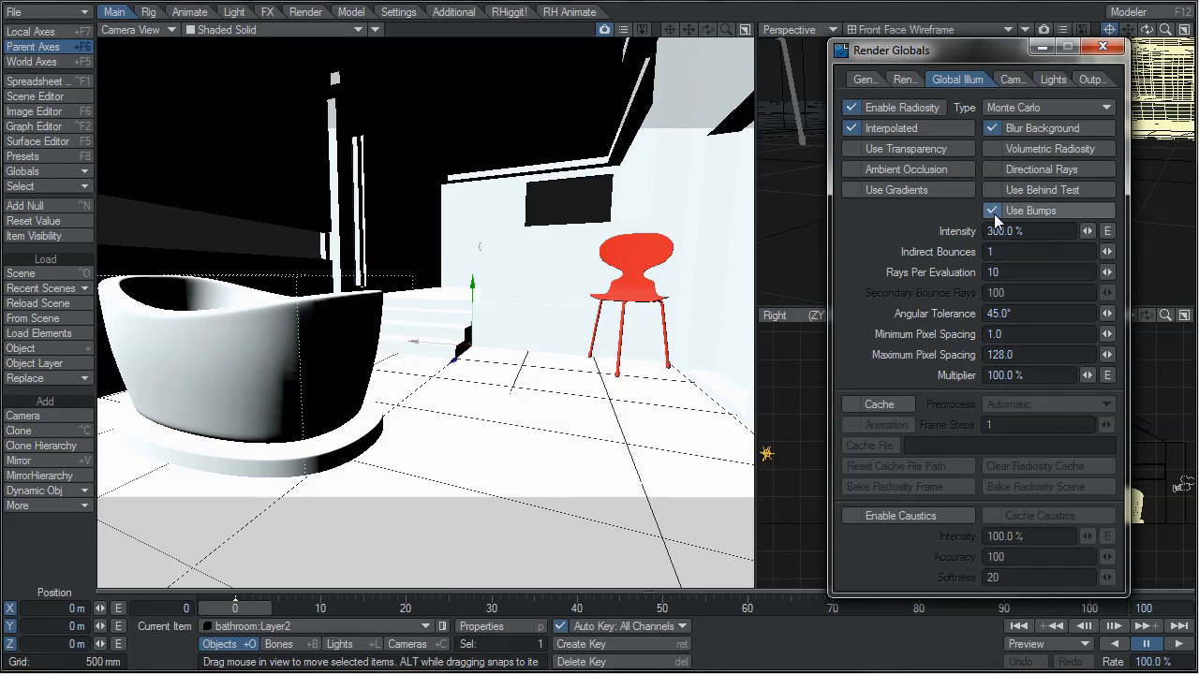
left_click(995, 215)
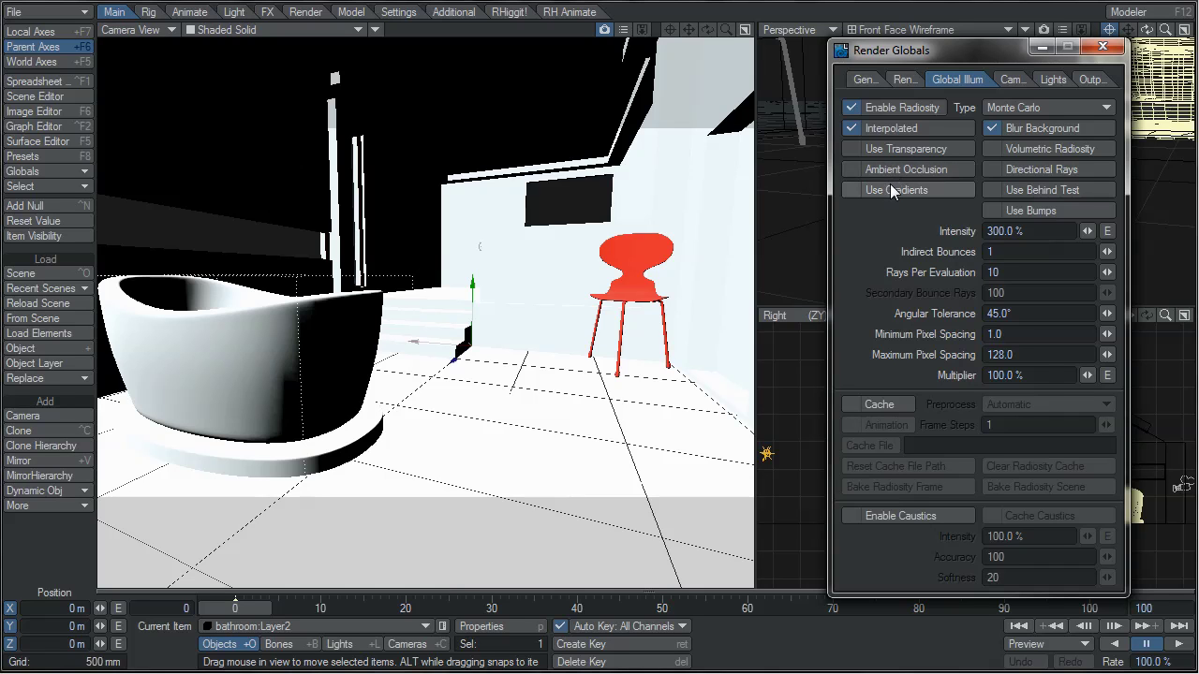
left_click(891, 190)
left_click(875, 197)
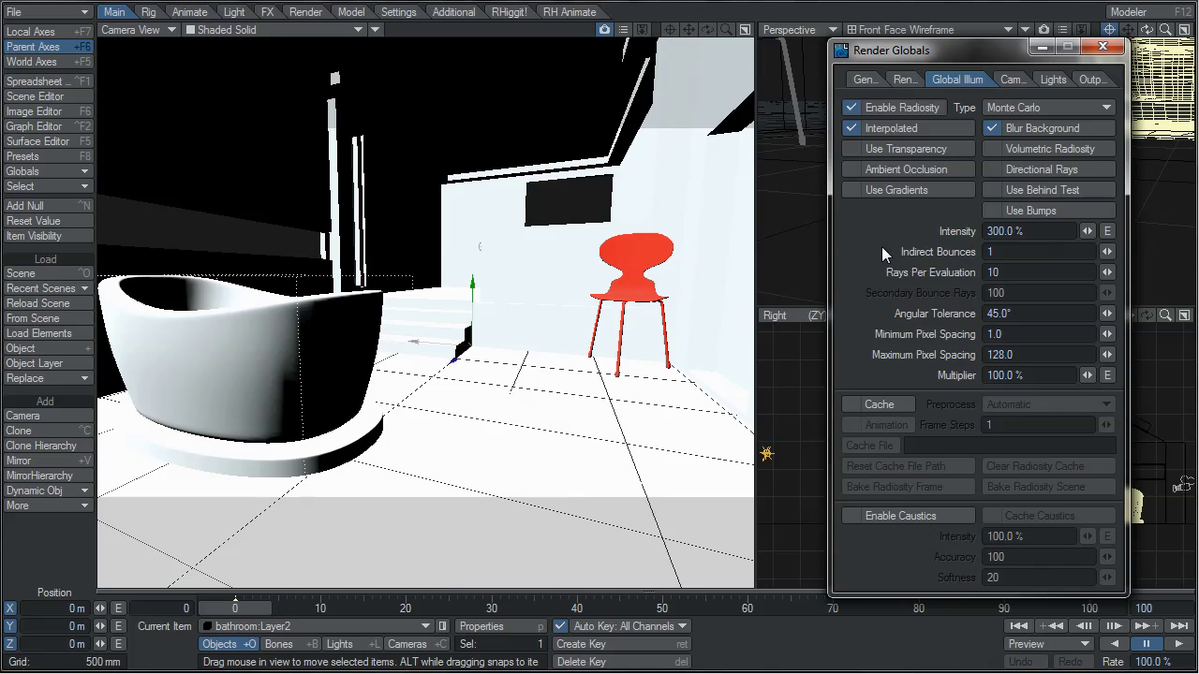
left_click(1010, 80)
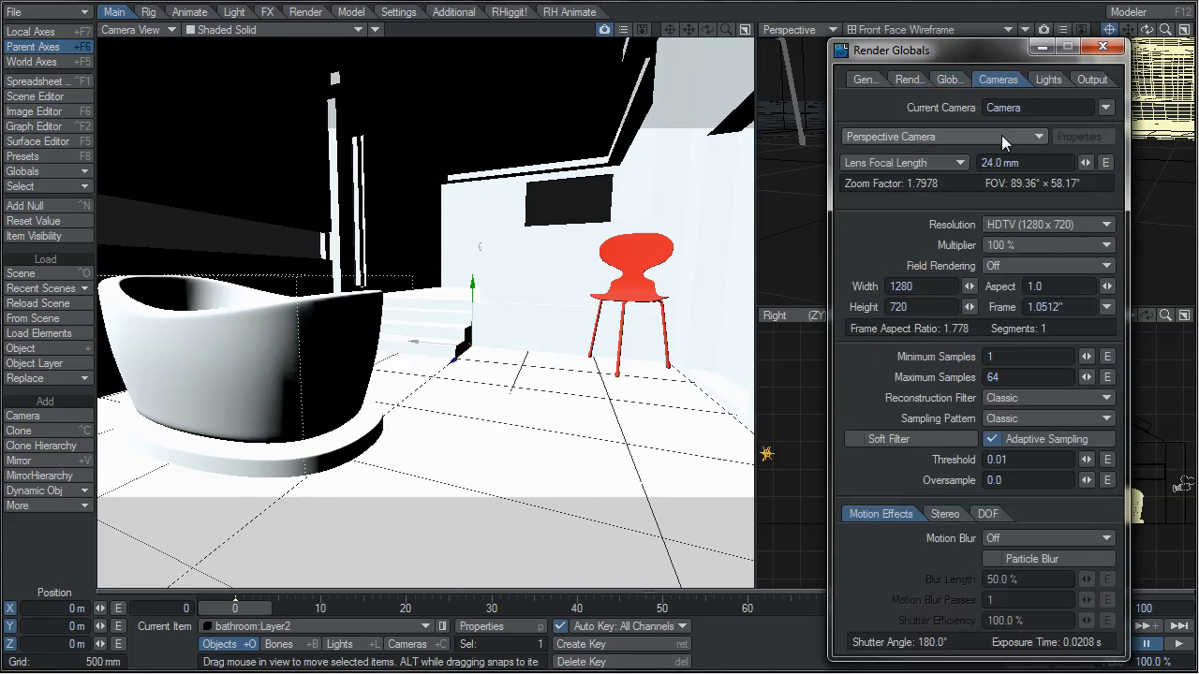
left_click(1001, 139)
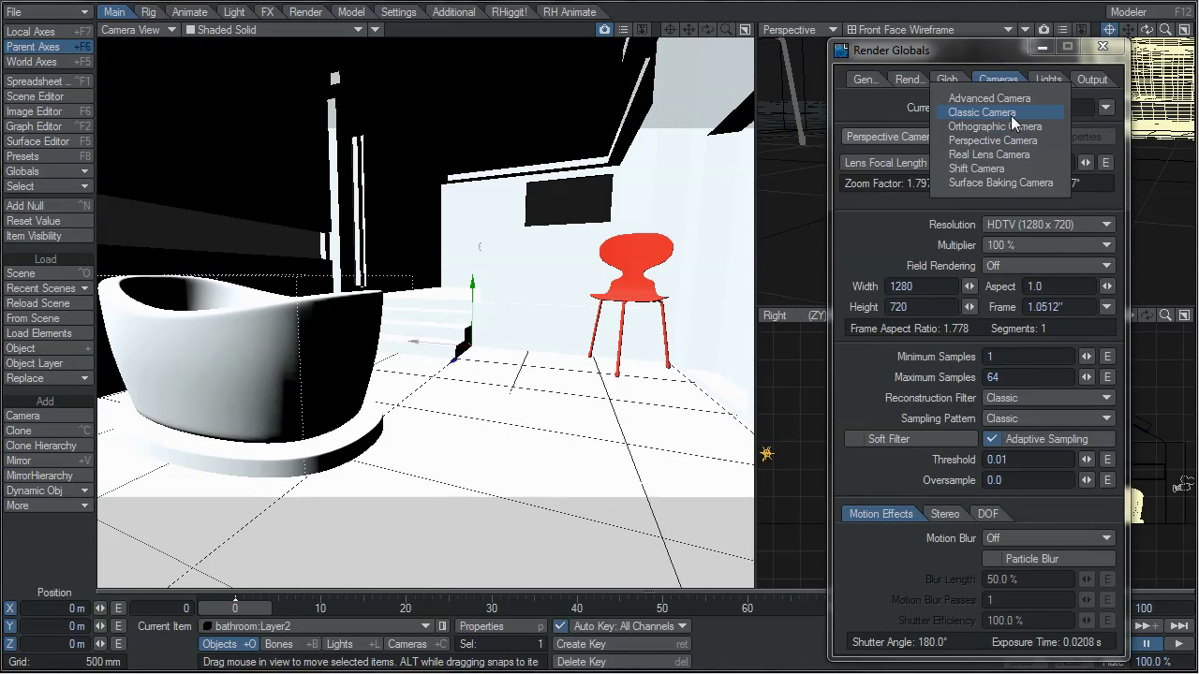
- Keep the Perspective camera and toggle Ambient Occlusion on and off on the Global Illum tab
left_click(1005, 82)
left_click(947, 80)
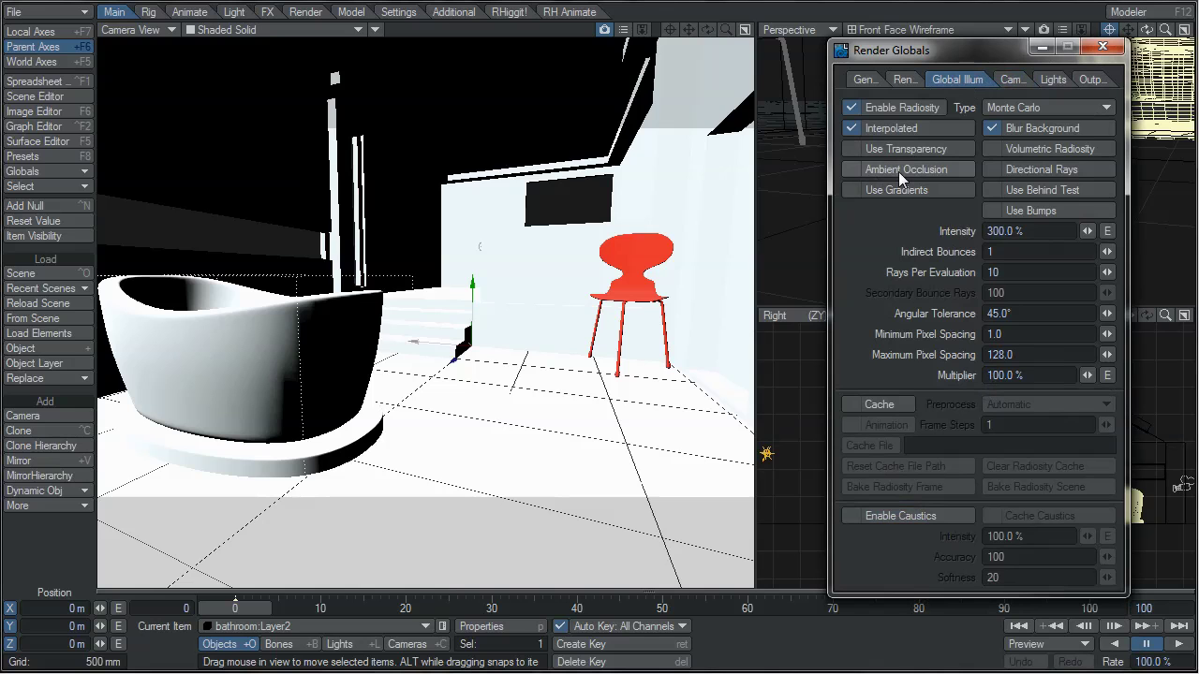
left_click(898, 171)
left_click(898, 172)
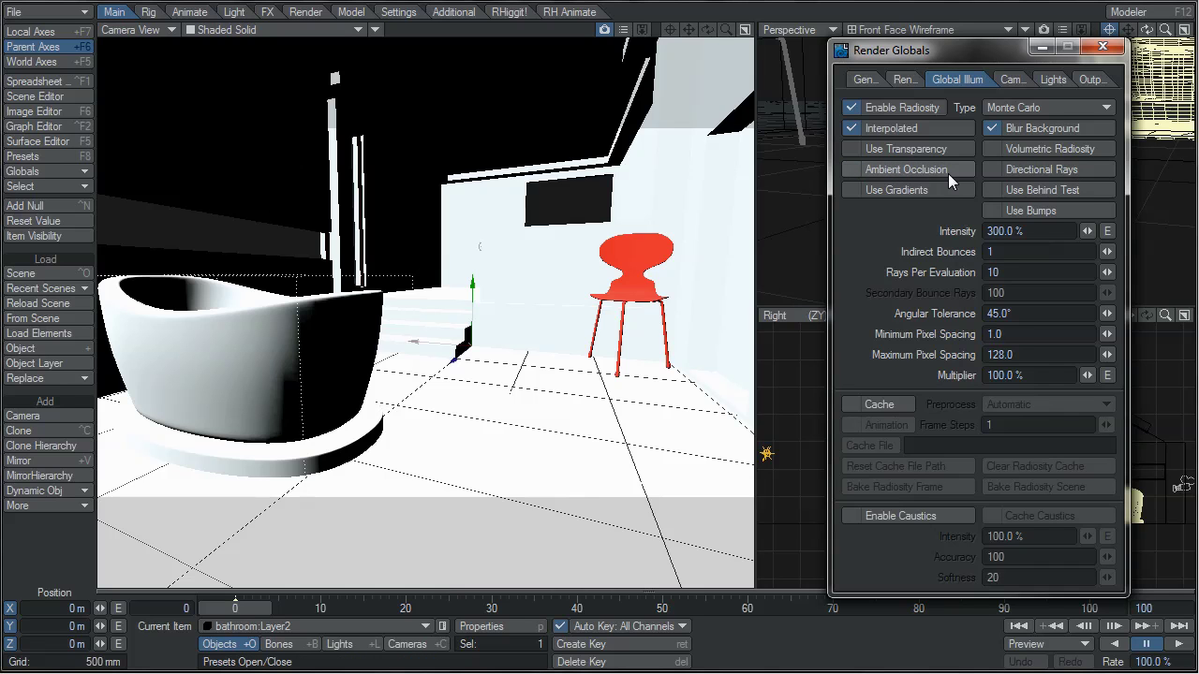
- Set Ambient Intensity to 100% and run F9 test renders comparing ambient occlusion
left_click(1053, 79)
left_click(1012, 148)
type("100")
key("Return")
left_click(34, 96)
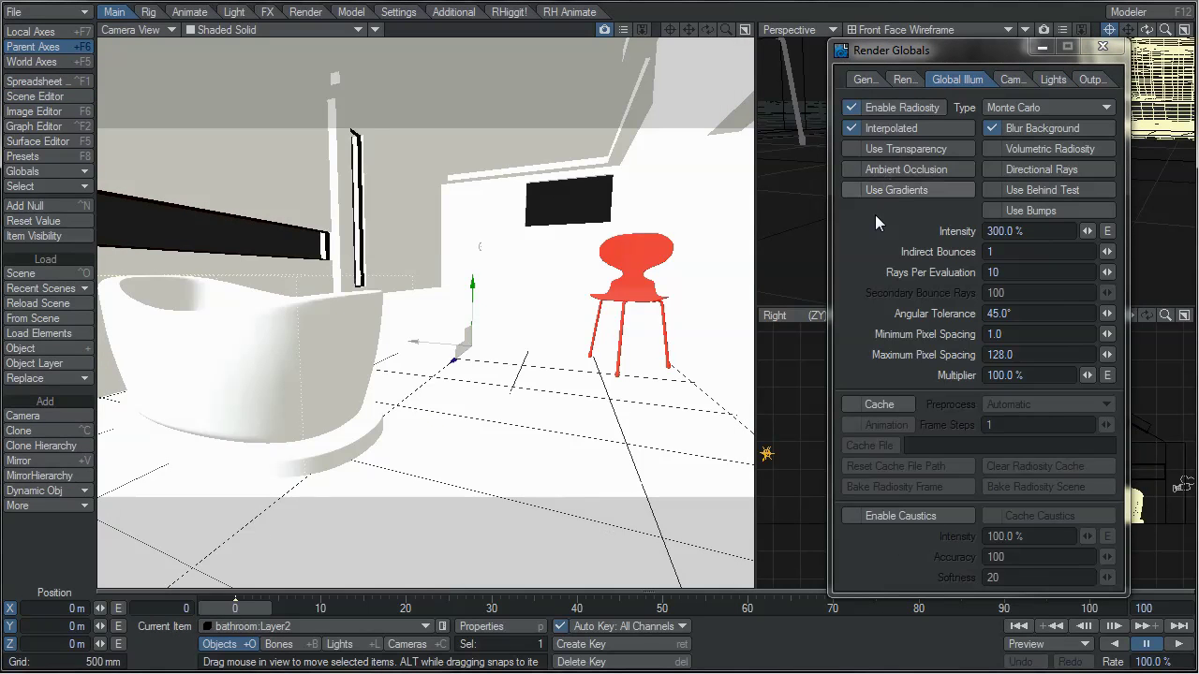
key("F9")
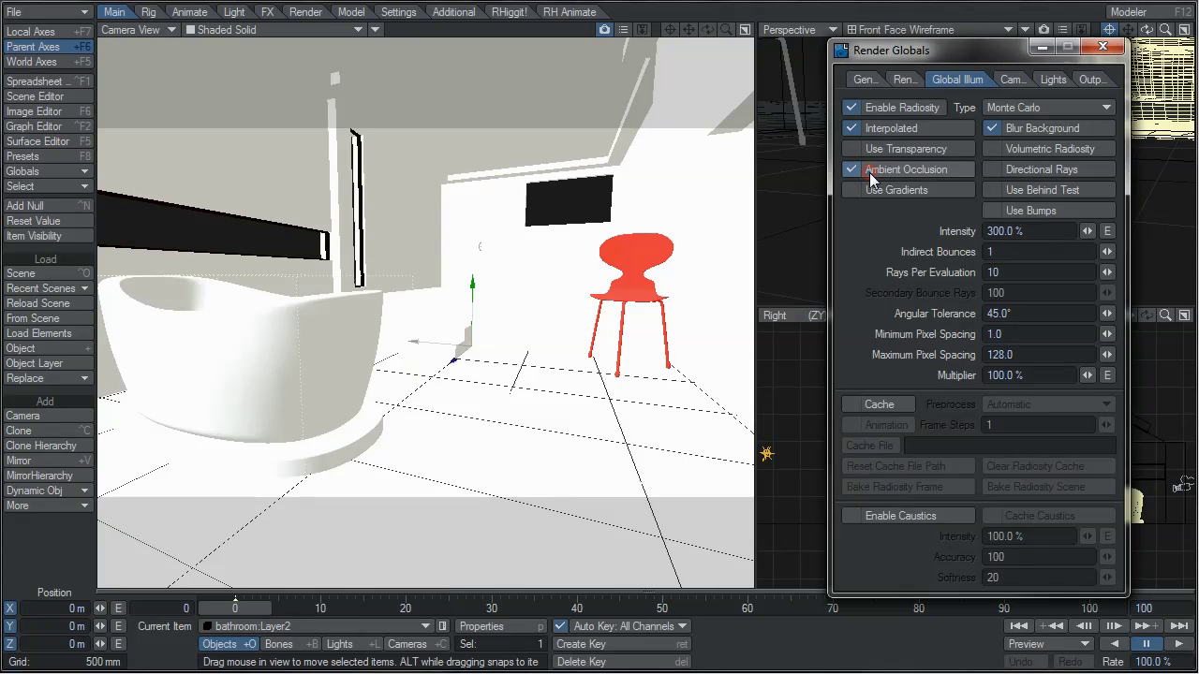
key("F9")
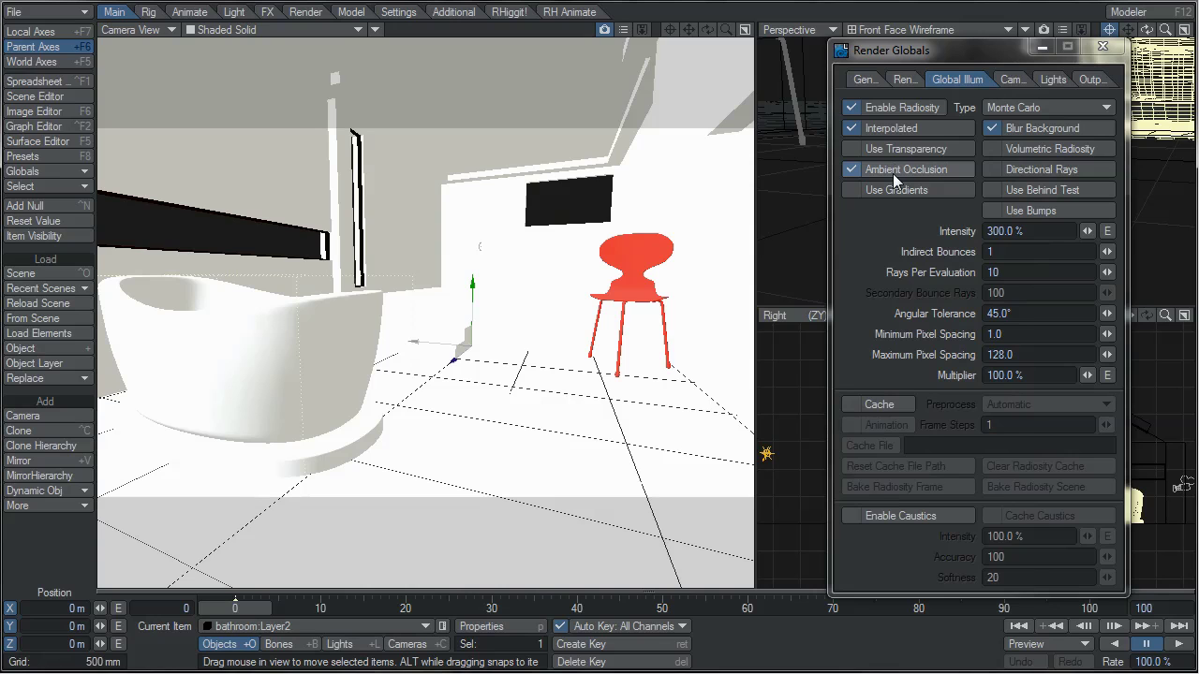
left_click(892, 174)
- Check the Lights tab, then switch Ambient Occlusion off in Global Illumination
left_click(1060, 83)
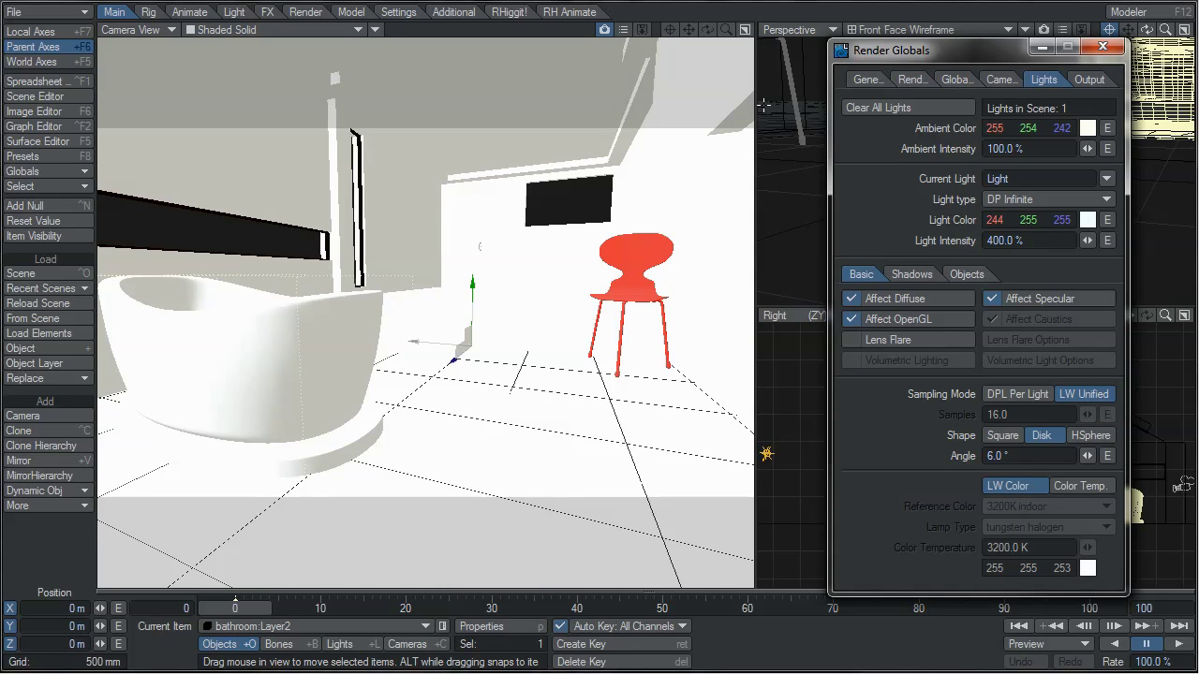
left_click(955, 81)
left_click(1007, 250)
left_click(917, 170)
key("ctrl+F1")
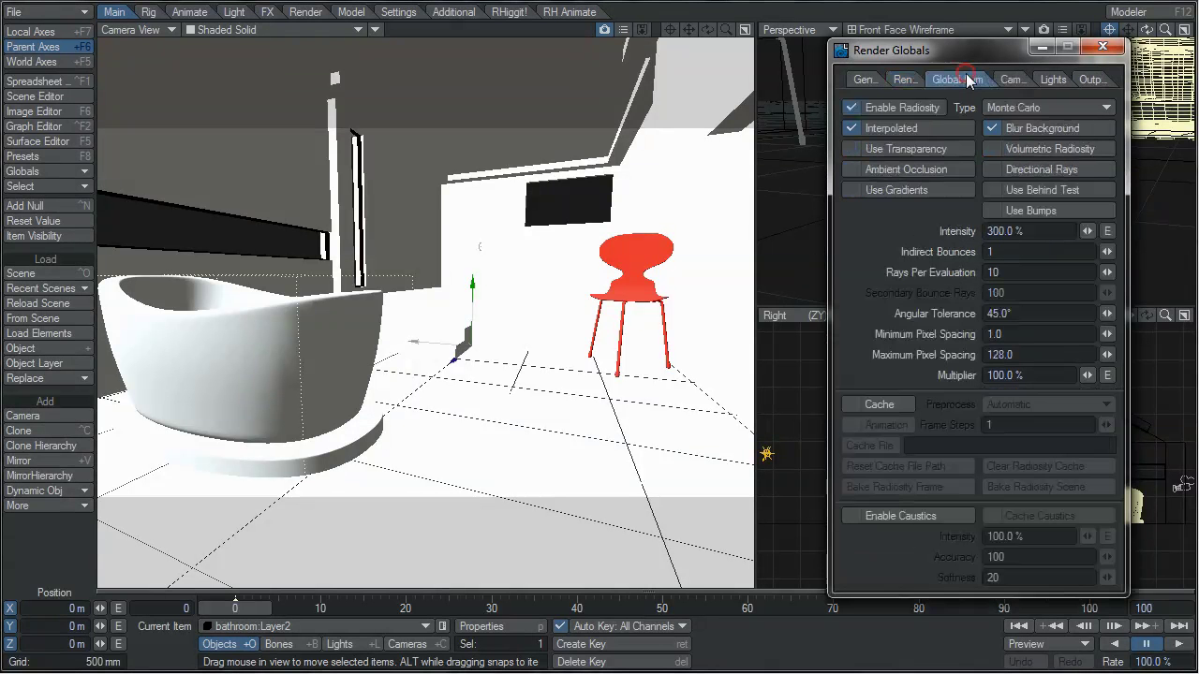
- Re-enable Ambient Occlusion and briefly inspect the Effects backdrop panel before closing it
left_click(889, 170)
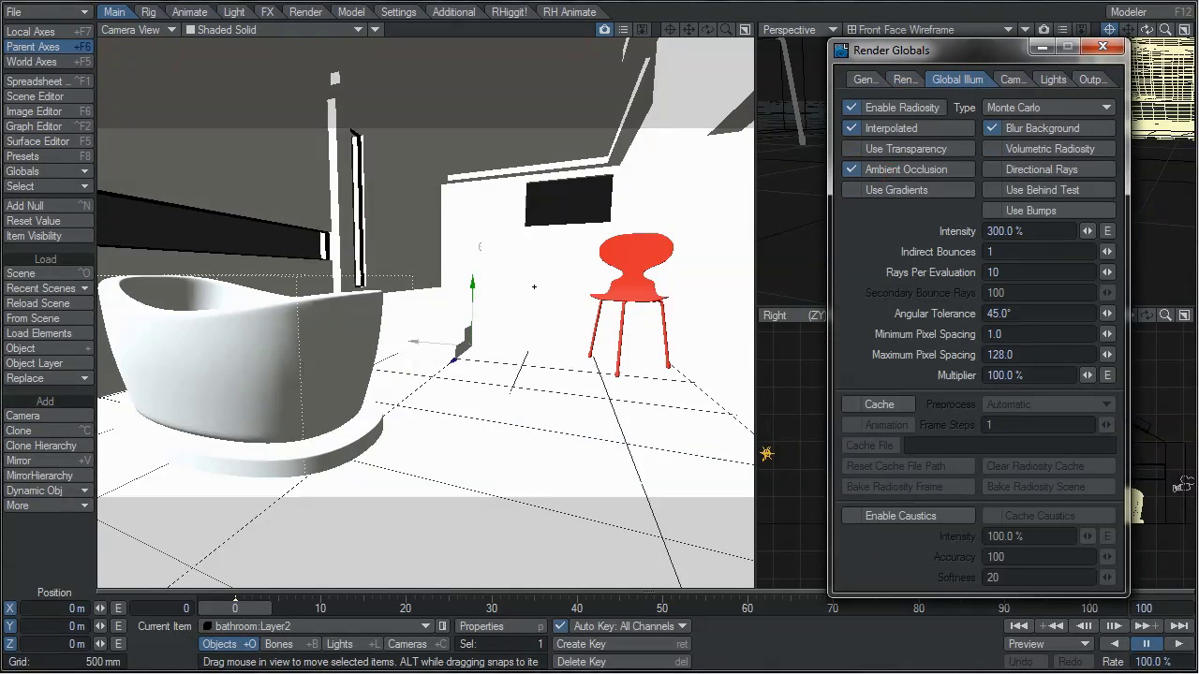
left_click(47, 171)
left_click(72, 170)
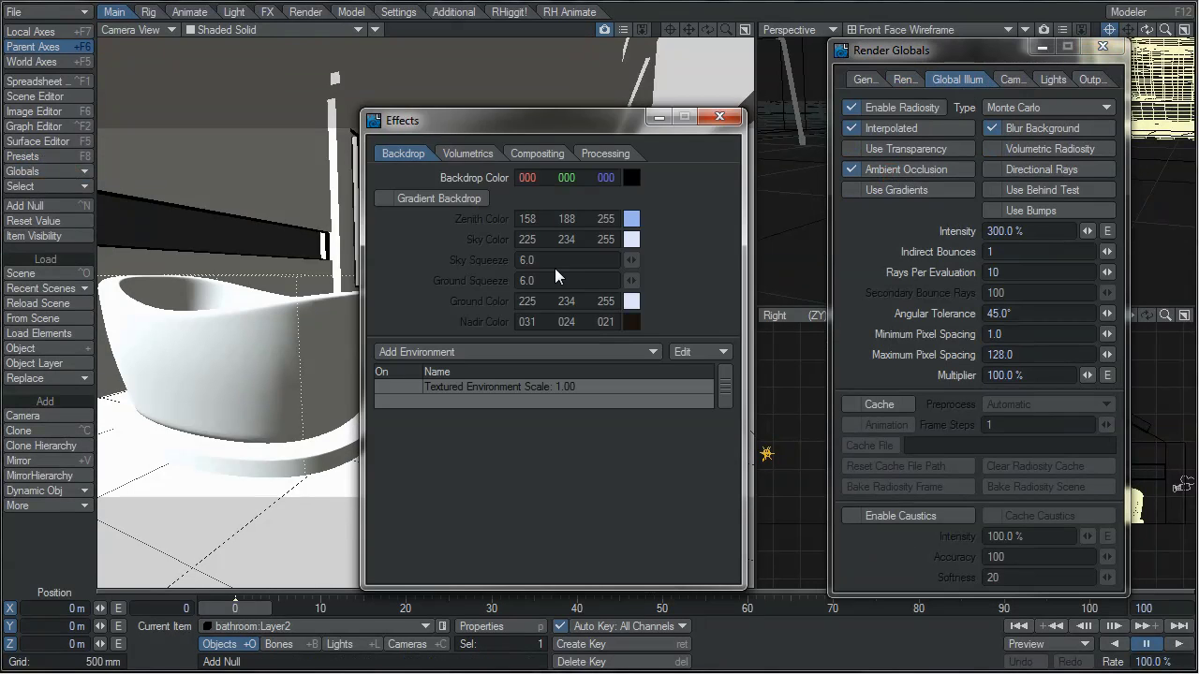
left_click(719, 116)
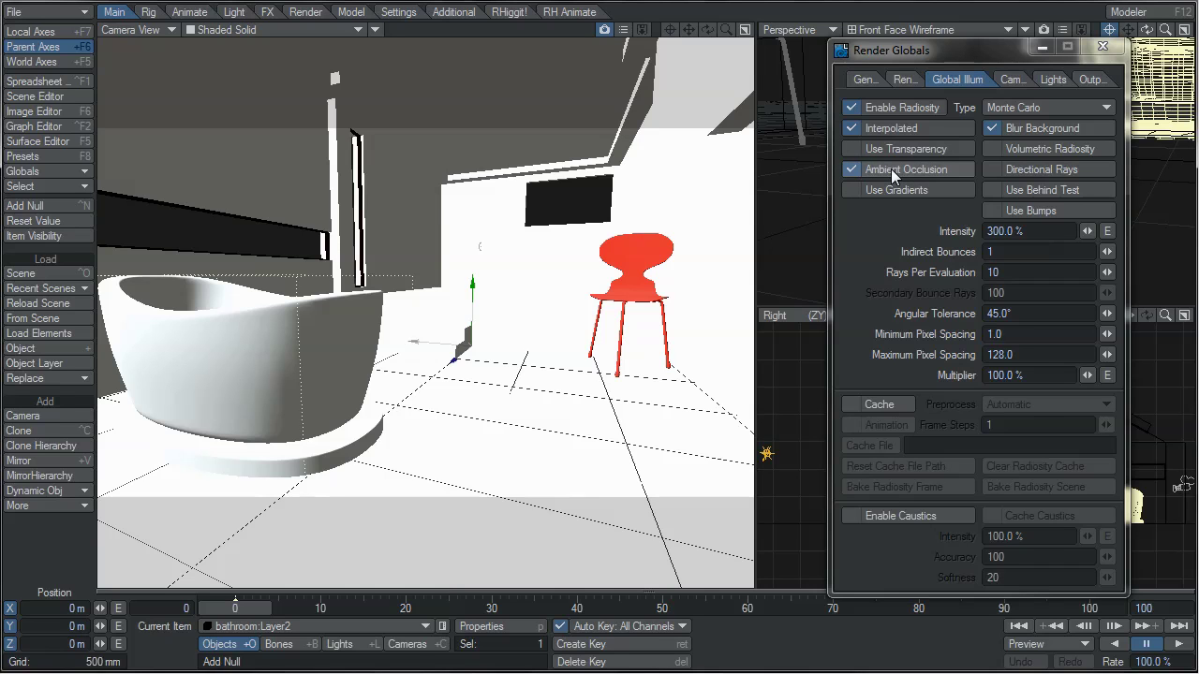
- Set Rays Per Evaluation to 100, with Interpolated turned off and then back on
left_click(895, 129)
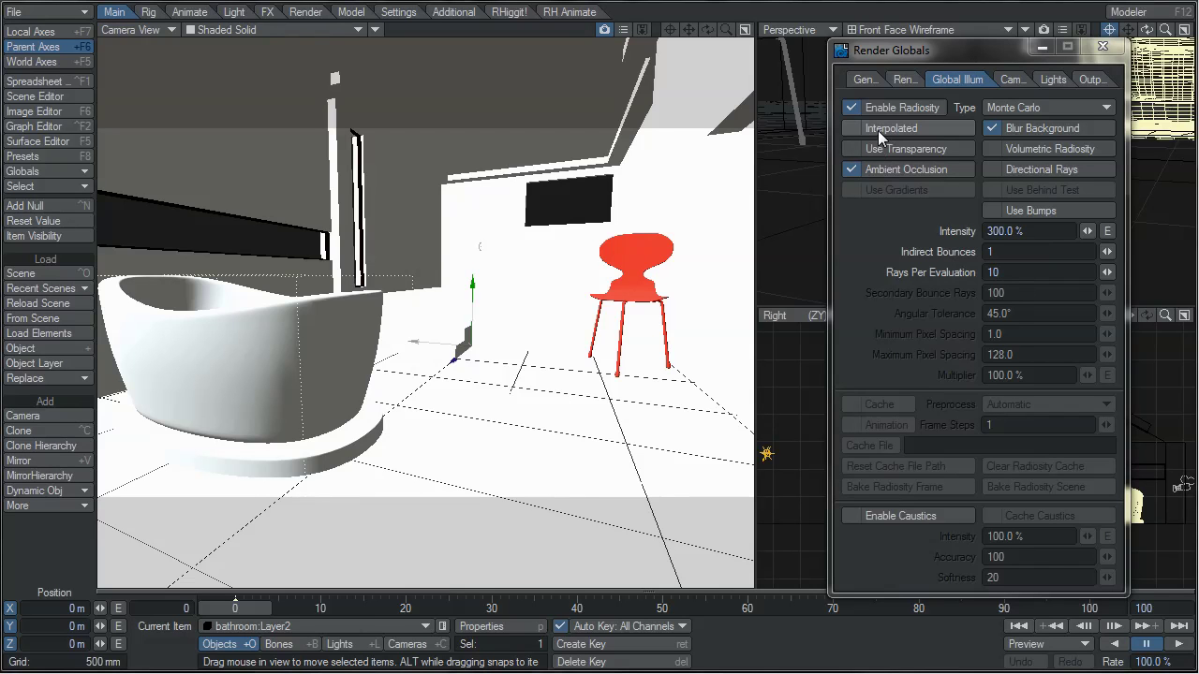
left_click(1021, 269)
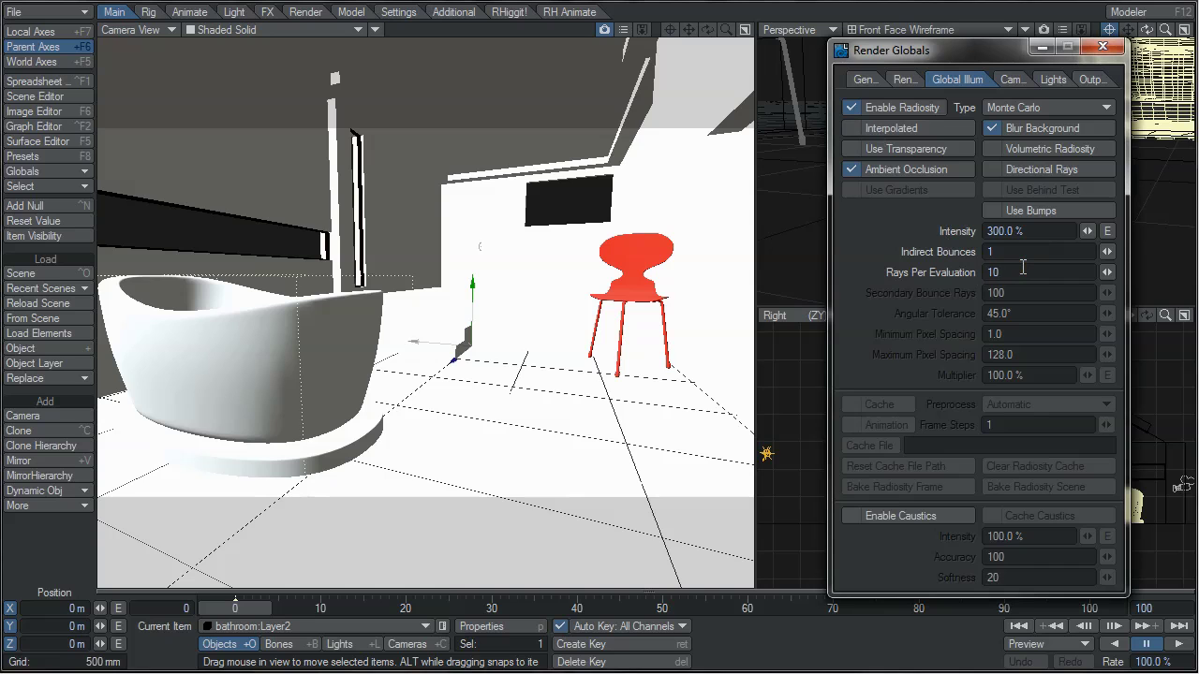
type("00")
key("BackSpace")
key("BackSpace")
key("BackSpace")
type("00")
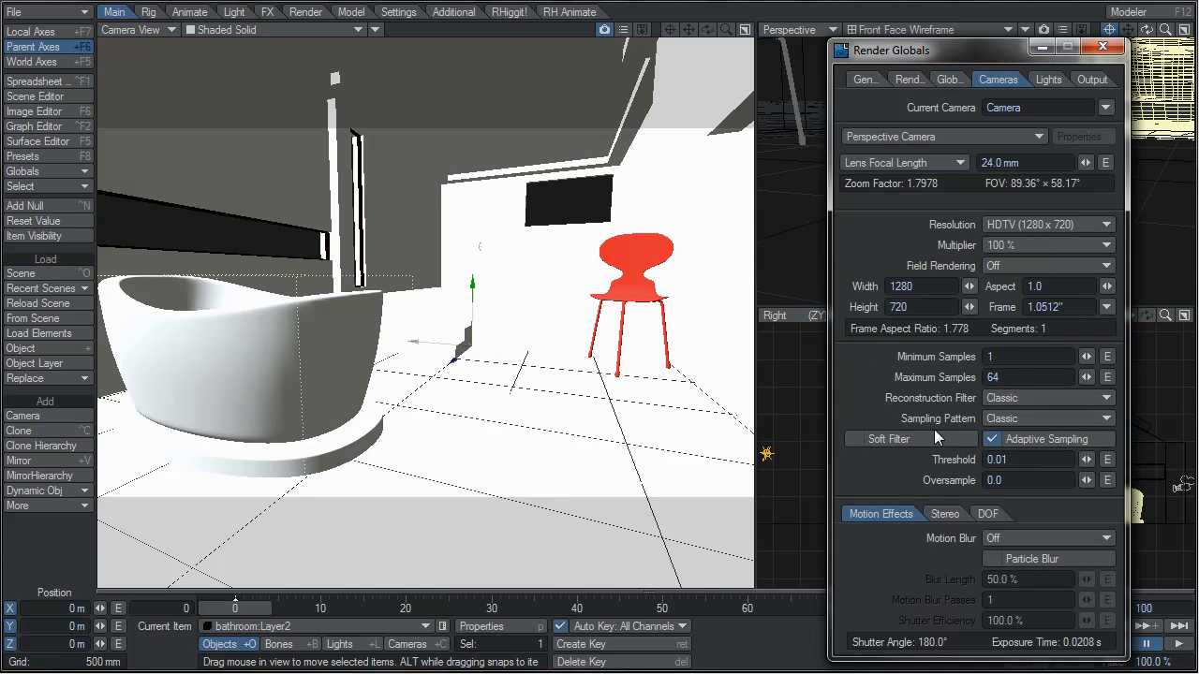
left_click(942, 80)
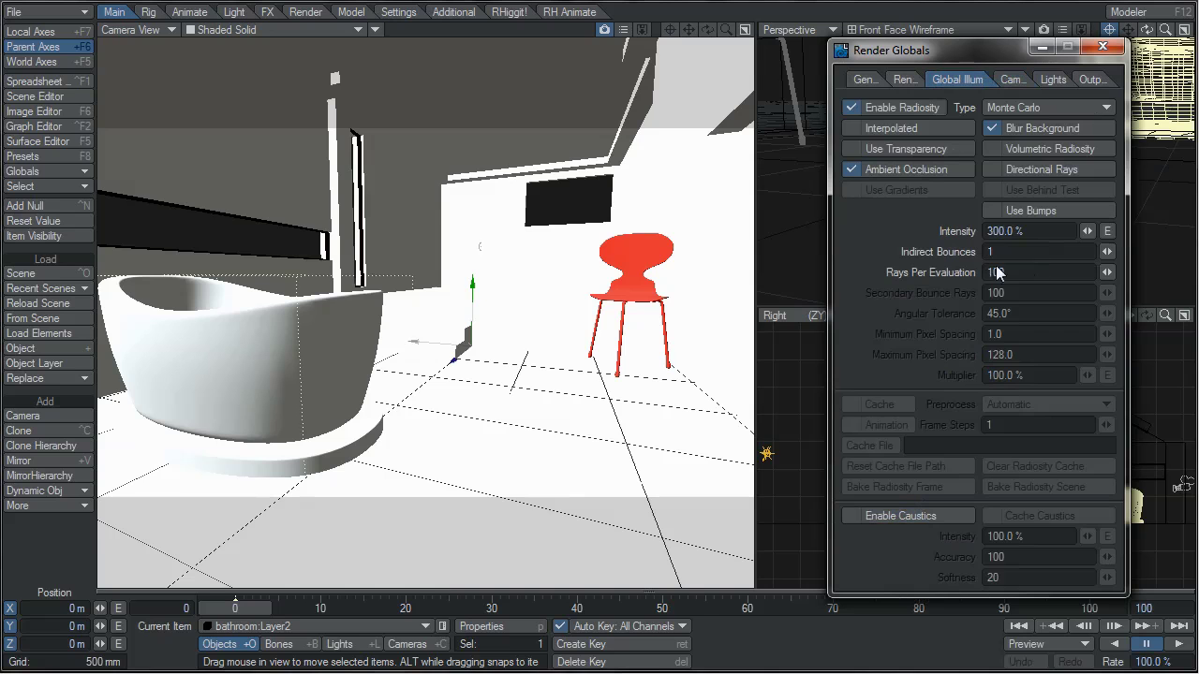
left_click(848, 127)
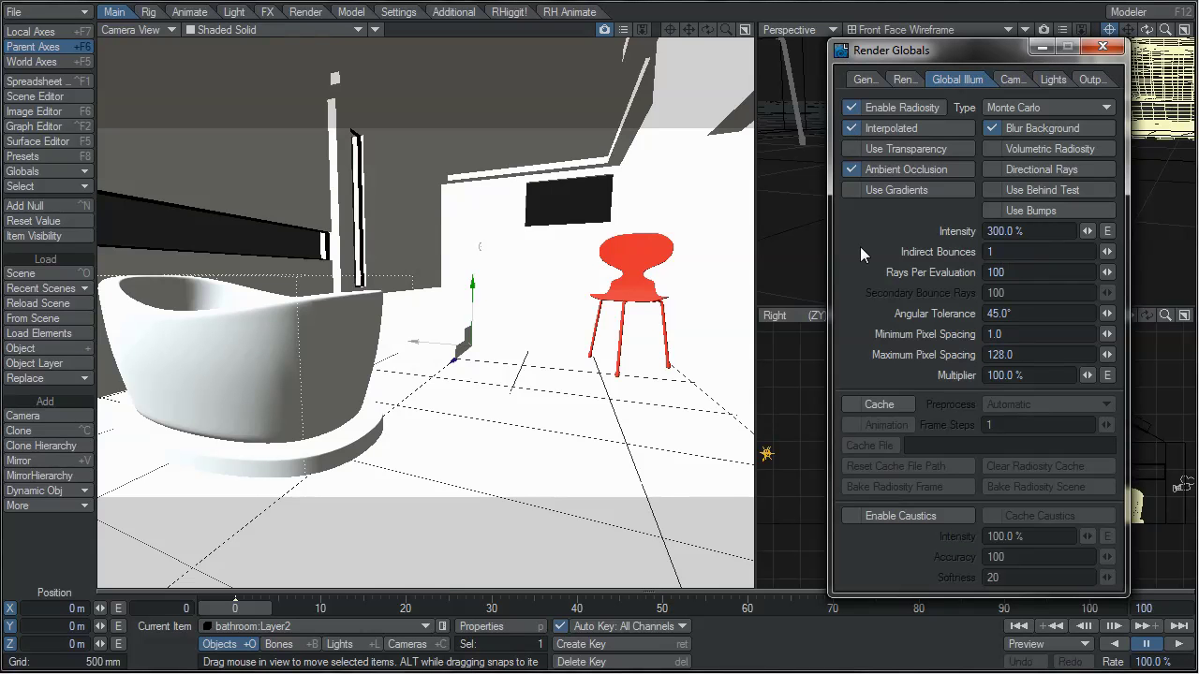
left_click_drag(1049, 236, 969, 236)
key("Tab")
key("Tab")
key("Tab")
- Test-render with Angular Tolerance at 90°, then abort the render
left_click(985, 315)
type("90")
key("Return")
key("F9")
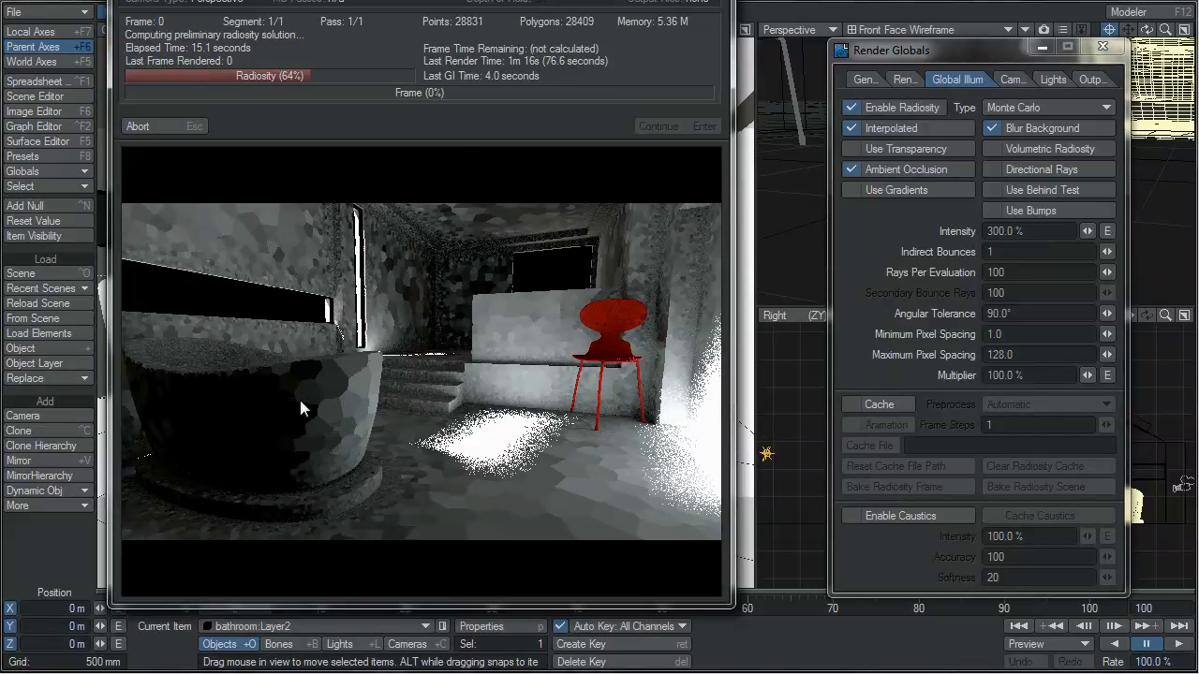
left_click(186, 126)
- Test-render at 6° Angular Tolerance, stop it, and settle on 20°
left_click(995, 314)
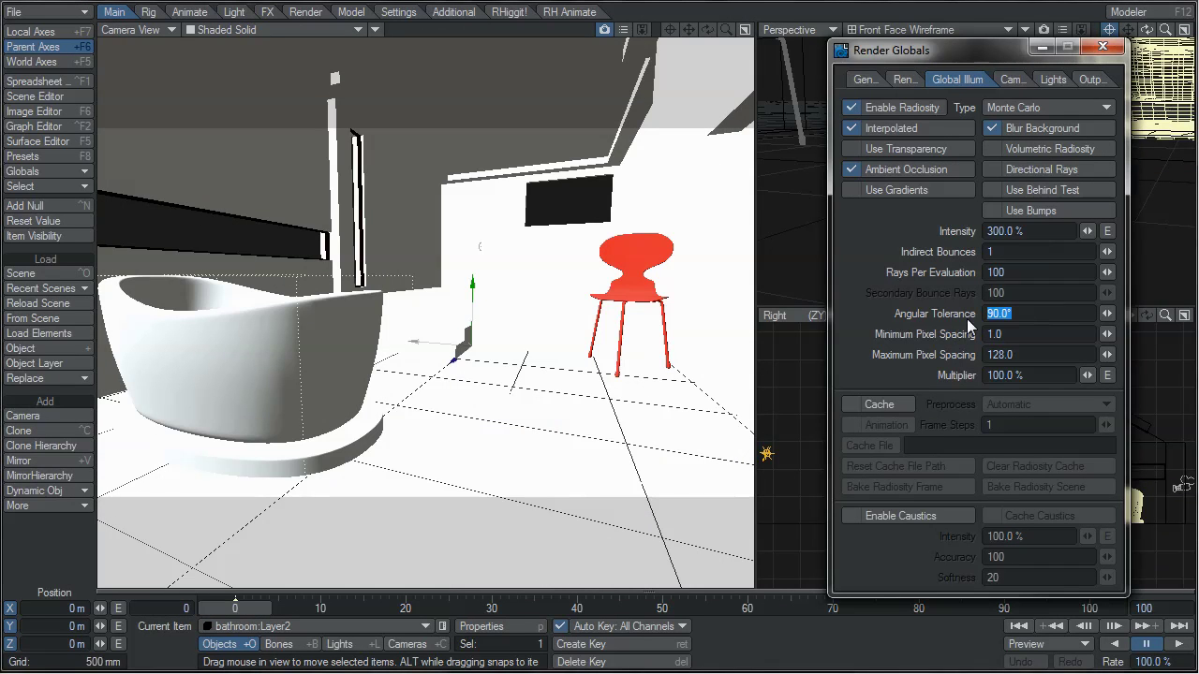
type("6")
key("Return")
key("F9")
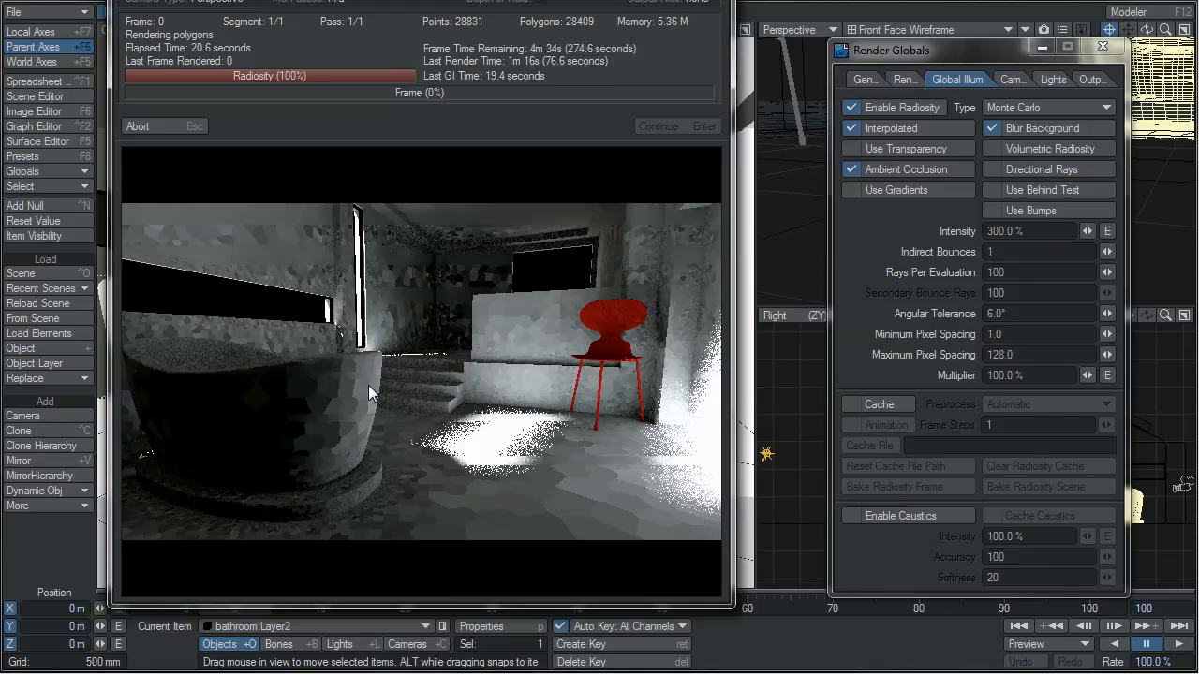
key("Escape")
left_click(1016, 335)
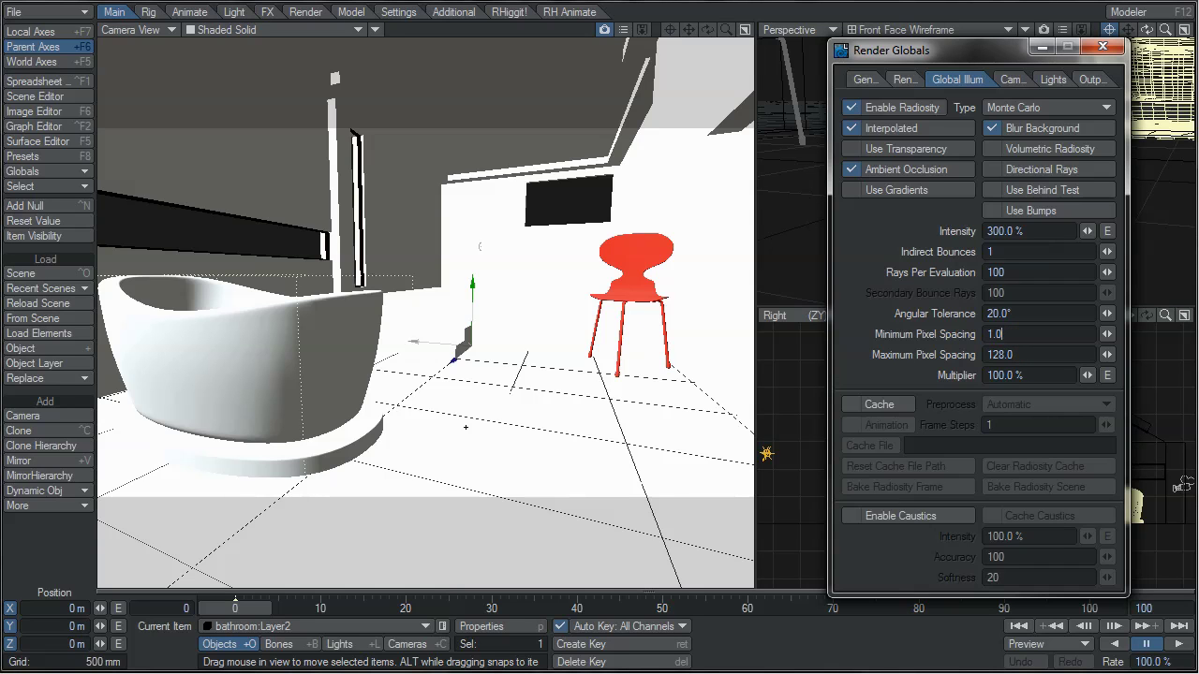
- Set Rays Per Evaluation to 10 and Maximum Pixel Spacing to 8.0, test-rendering each change
left_click(1016, 272)
key("F9")
left_click(993, 354)
type("4")
key("Return")
type("8")
key("Return")
key("F9")
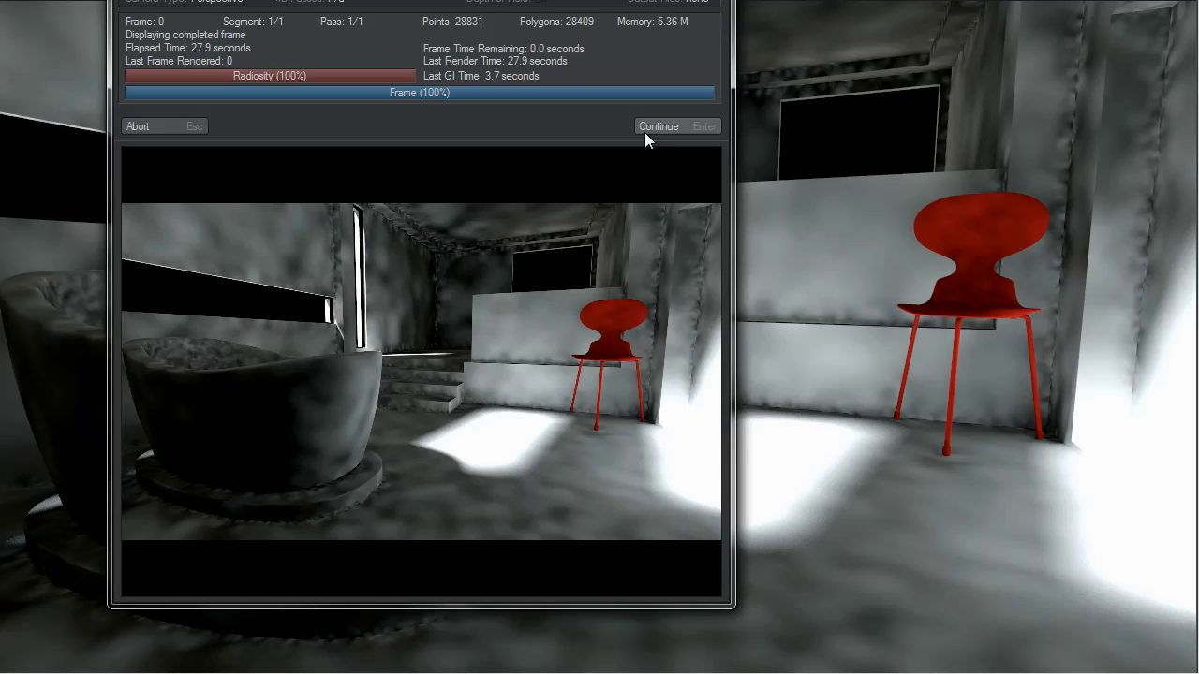
left_click(645, 130)
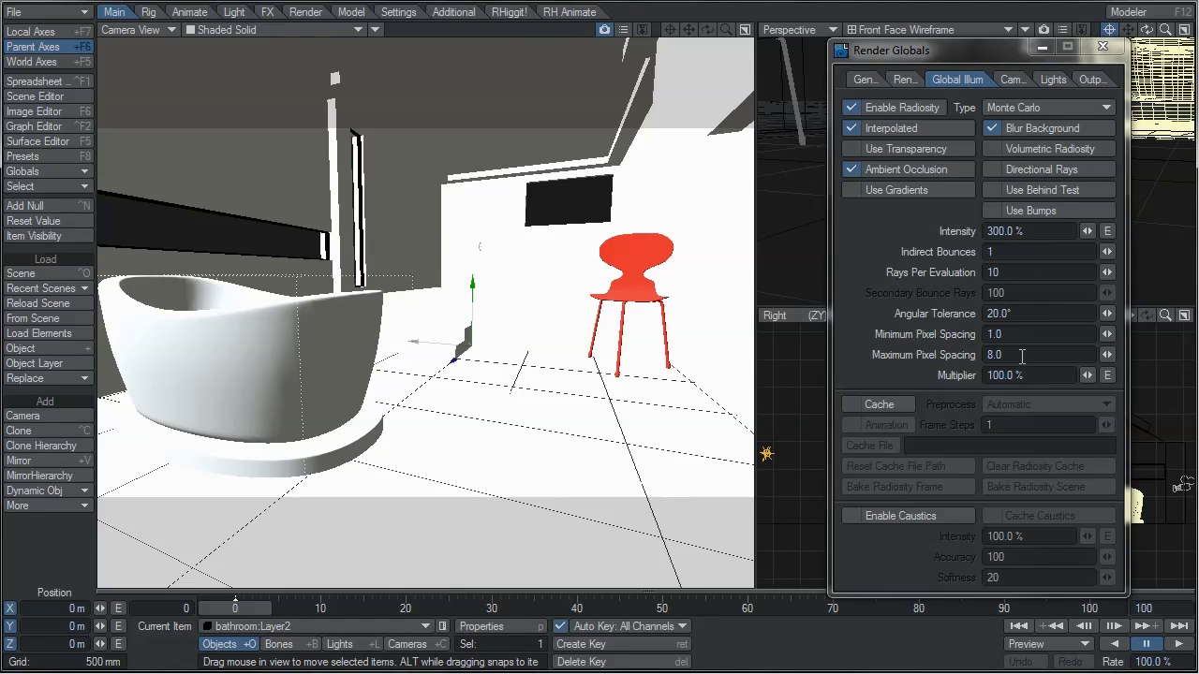
- Restore Maximum Pixel Spacing to 128.0
left_click(1021, 355)
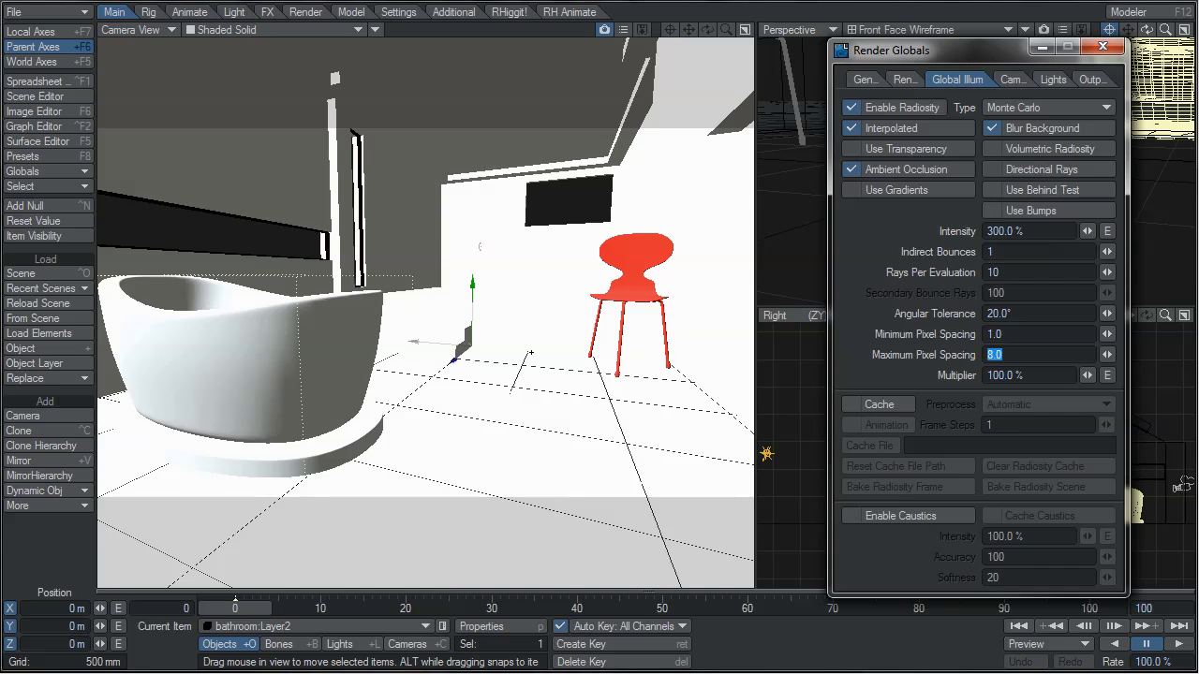
type("128")
key("Return")
- Set Minimum Pixel Spacing to 4, then 16.0, and test-render with F9
left_click(995, 334)
type("4")
key("Return")
left_click(1017, 334)
type("16")
key("Return")
key("F9")
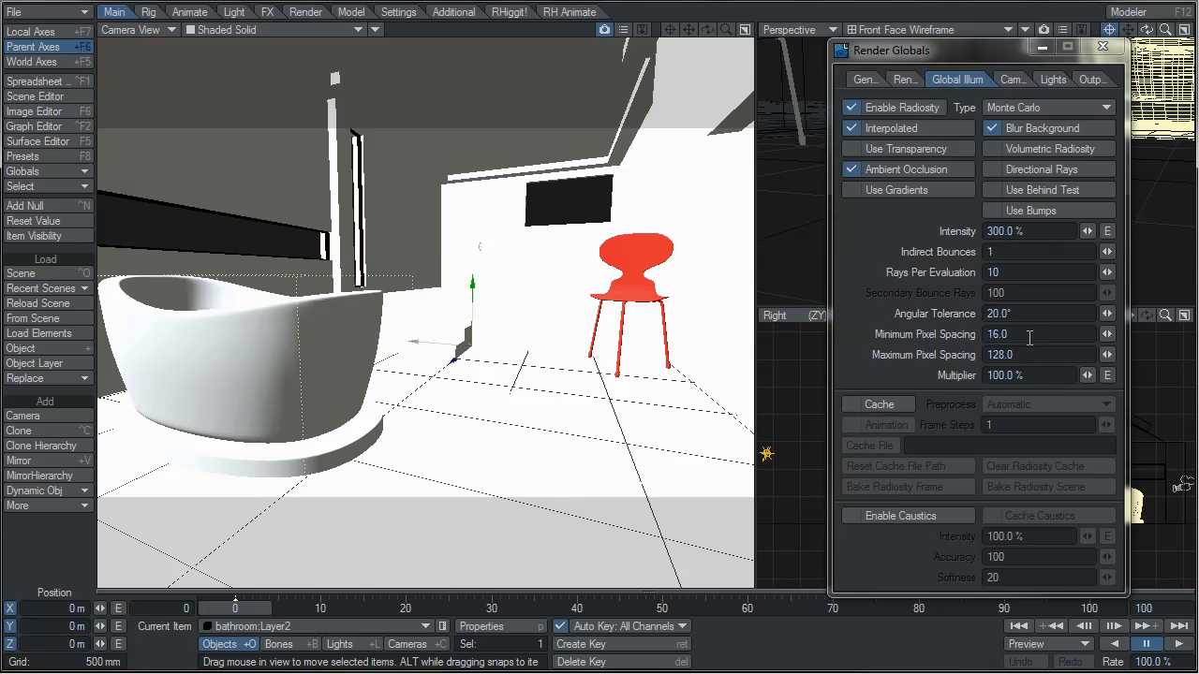
- Return Minimum Pixel Spacing to 1.0
left_click(1028, 335)
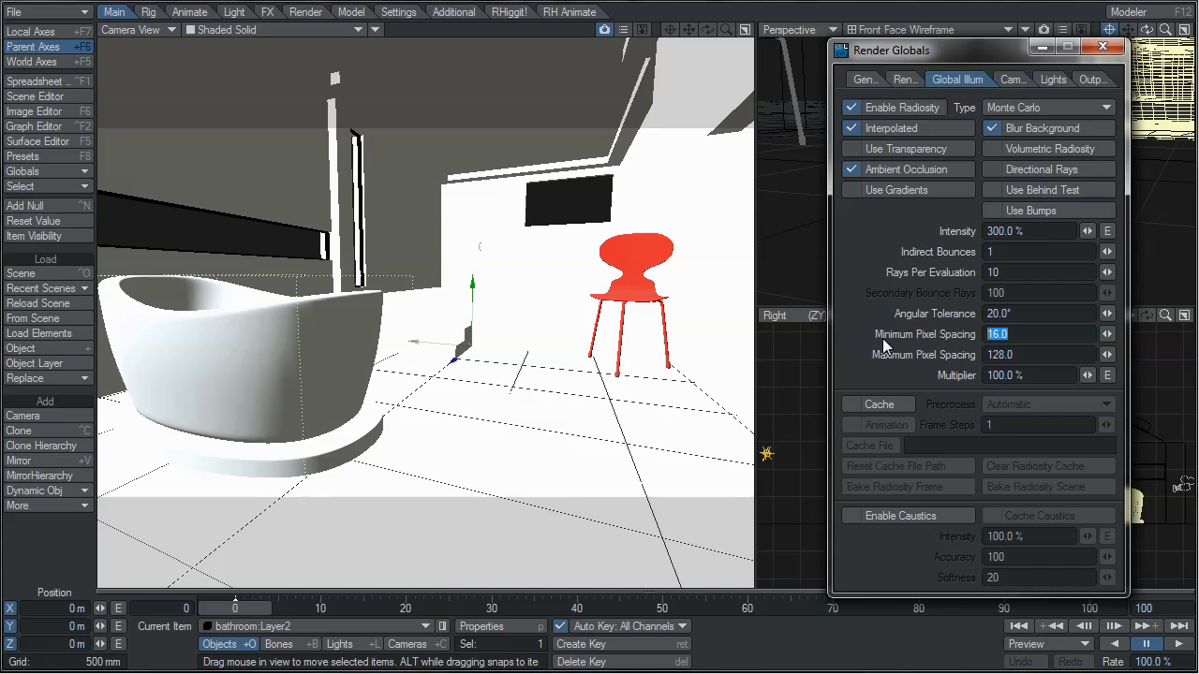
type("1")
key("Return")
- Set Rays Per Evaluation to 500 and run an F9 test render
left_click(1006, 272)
key("BackSpace")
type("500")
key("Return")
key("F9")
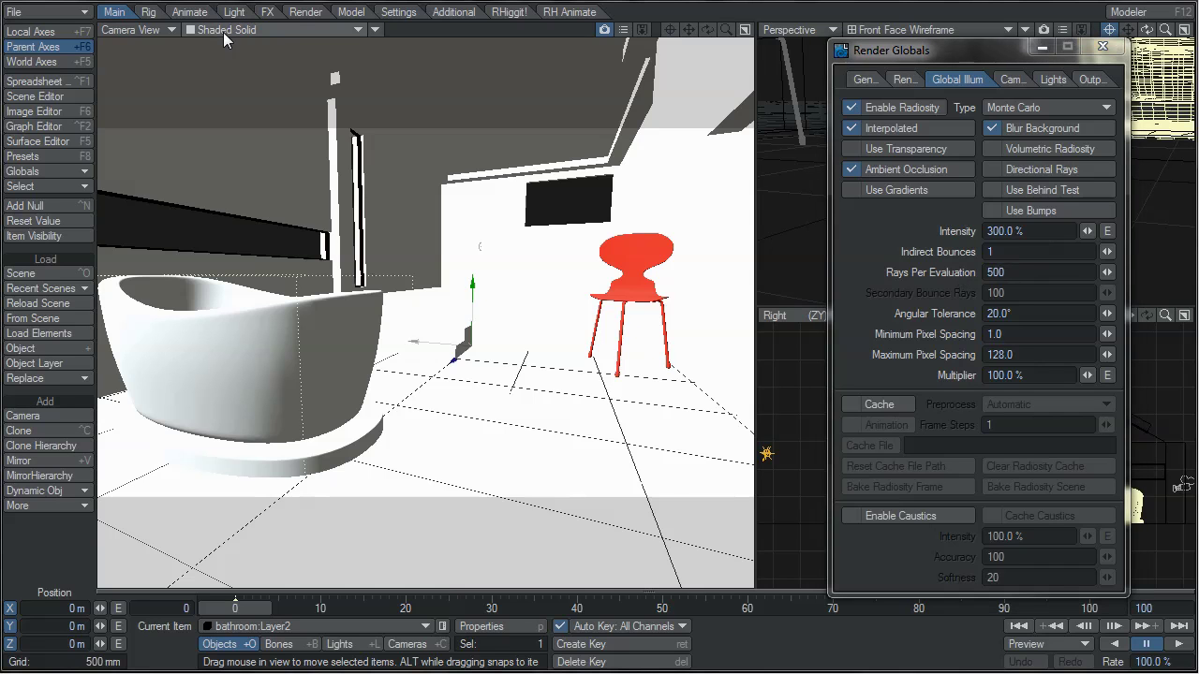
- Switch the camera view to VPR for a live radiosity preview and review its options
left_click(223, 31)
left_click(223, 148)
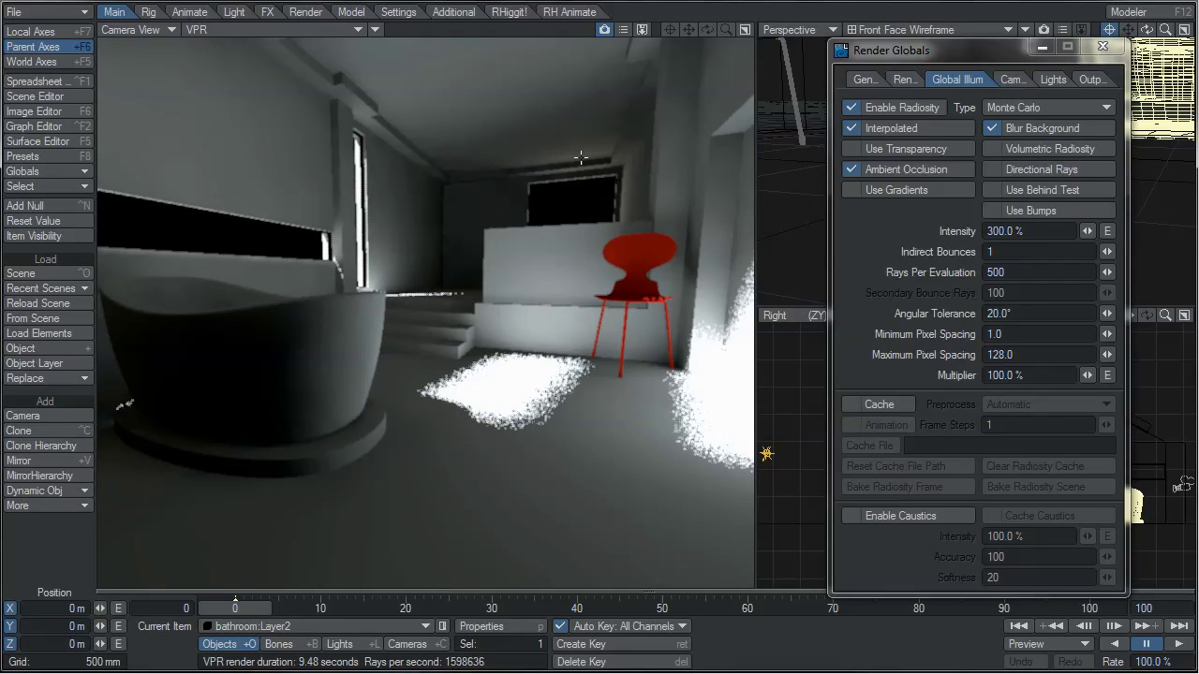
left_click(14, 43)
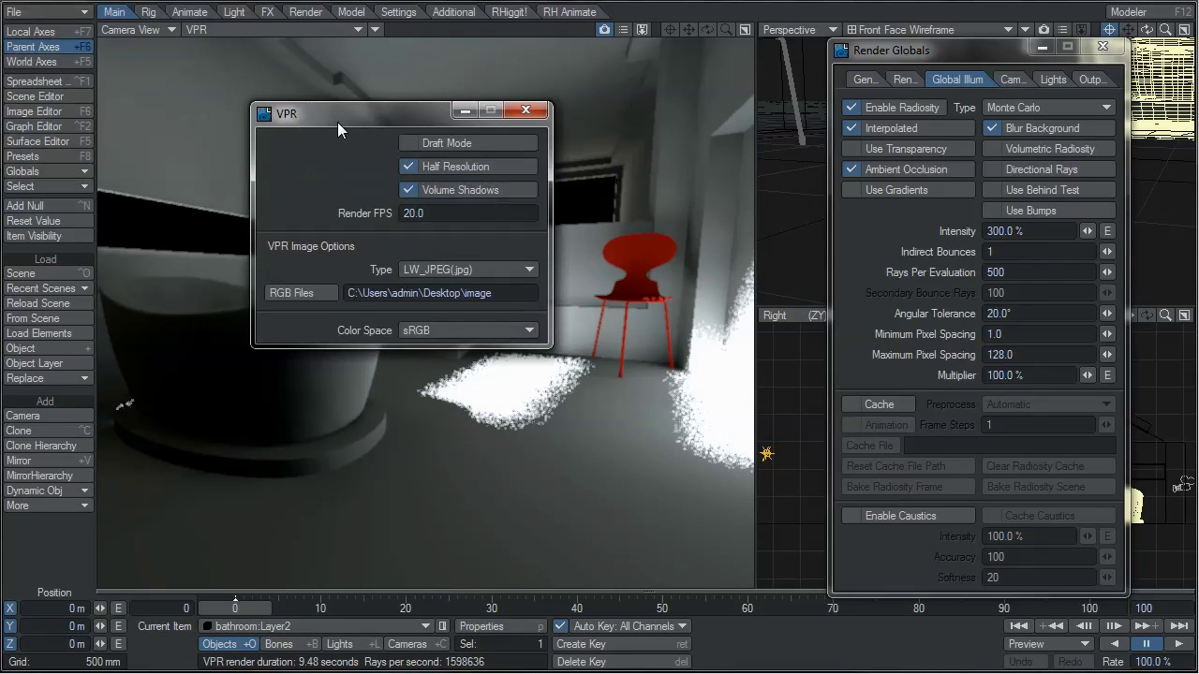
left_click(442, 165)
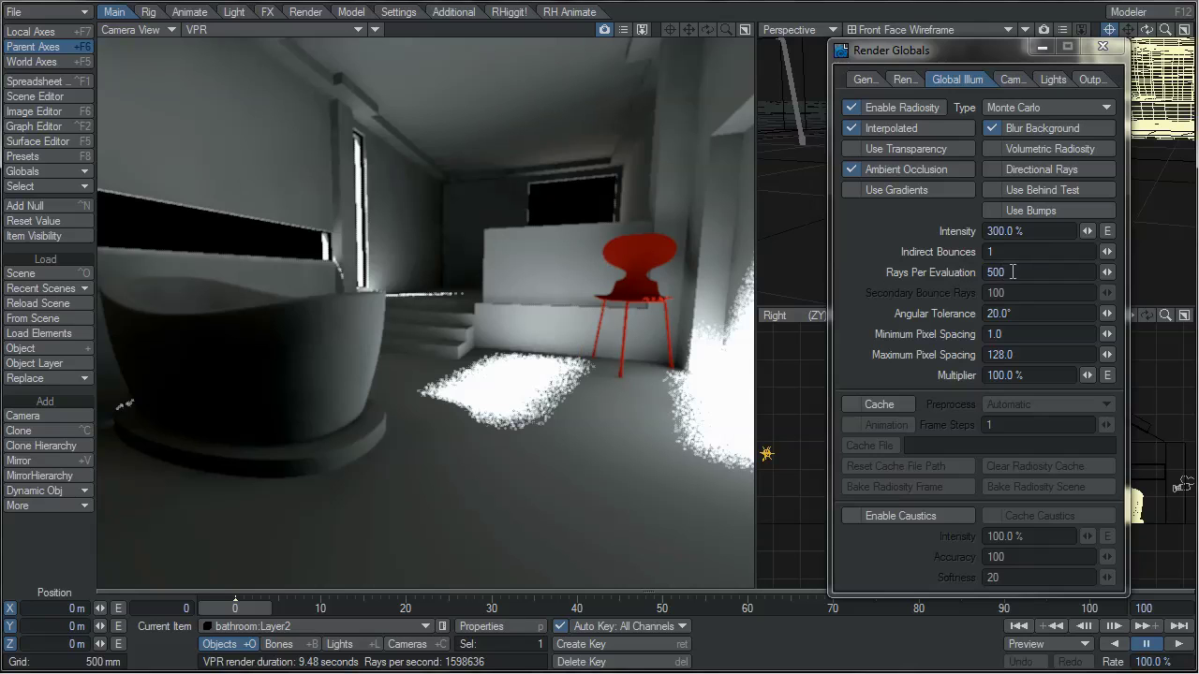
- Raise Rays Per Evaluation to 1200, after first trying 1000, and test-render with F9
key("Return")
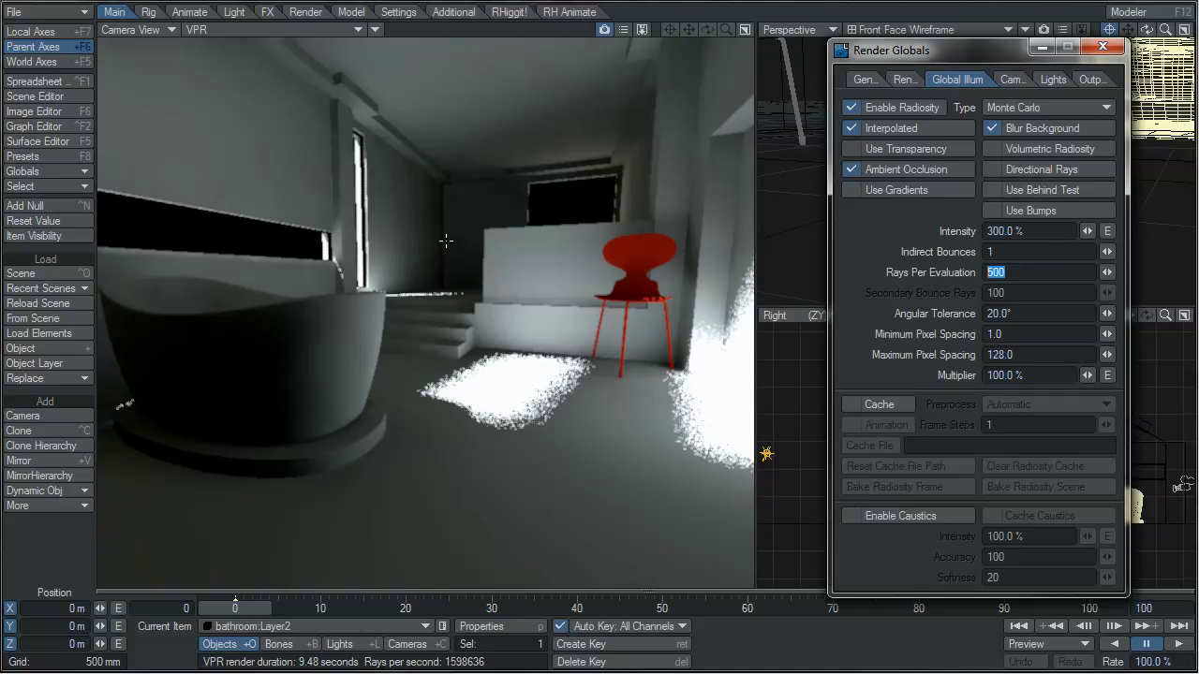
type("1000")
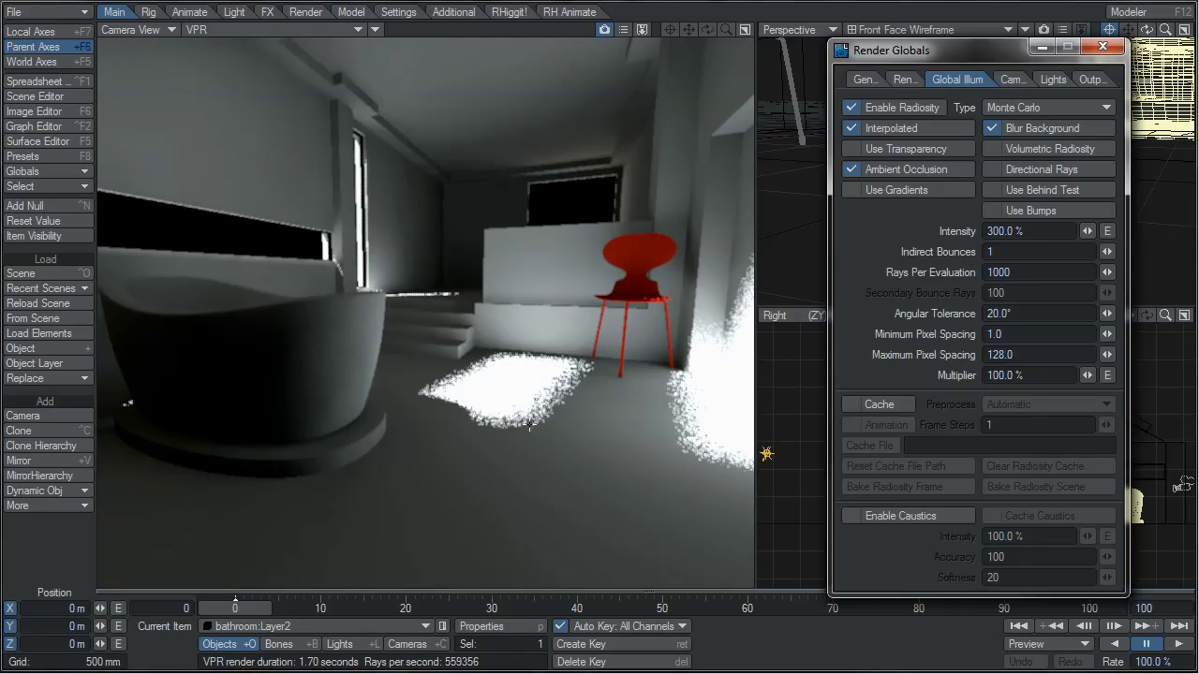
double_click(998, 272)
type("1200")
key("Return")
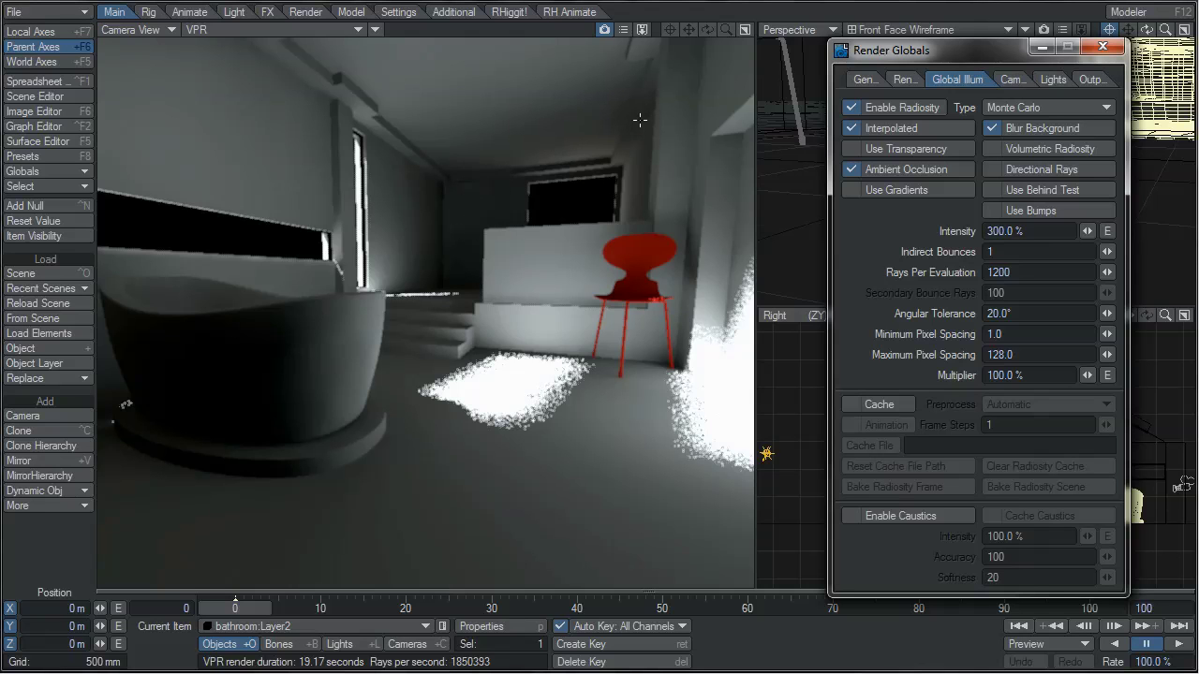
key("F9")
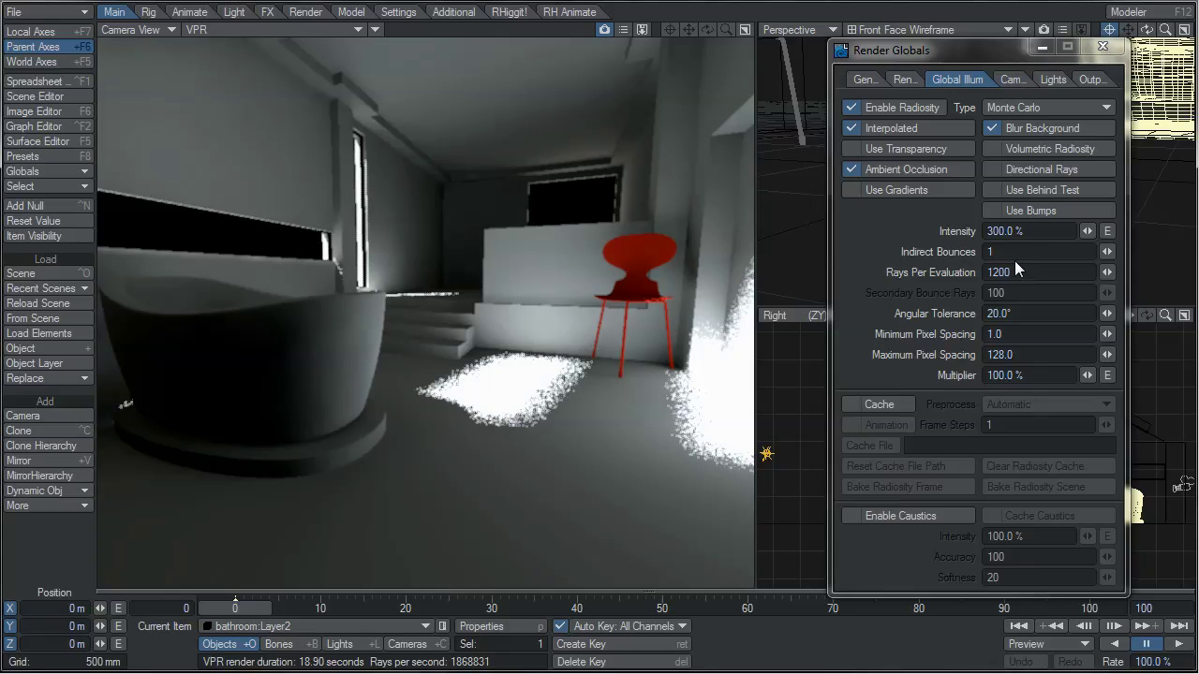
- Set Indirect Bounces to 4 in the Global Illum settings
left_click(1010, 251)
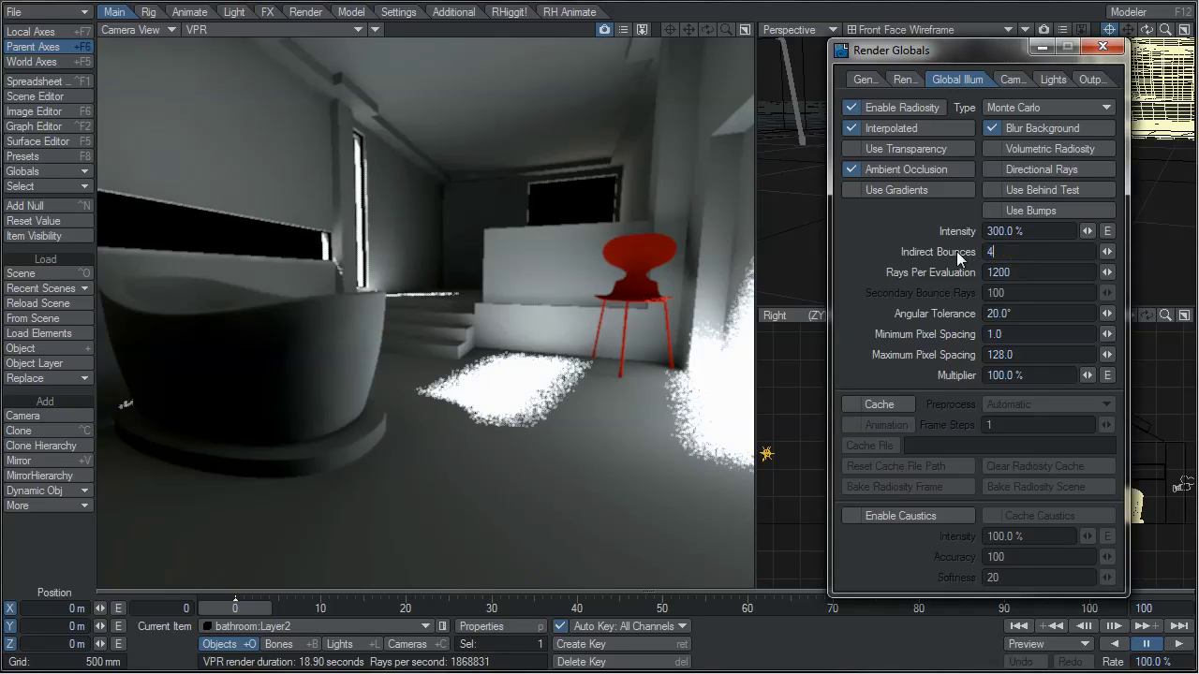
key("Return")
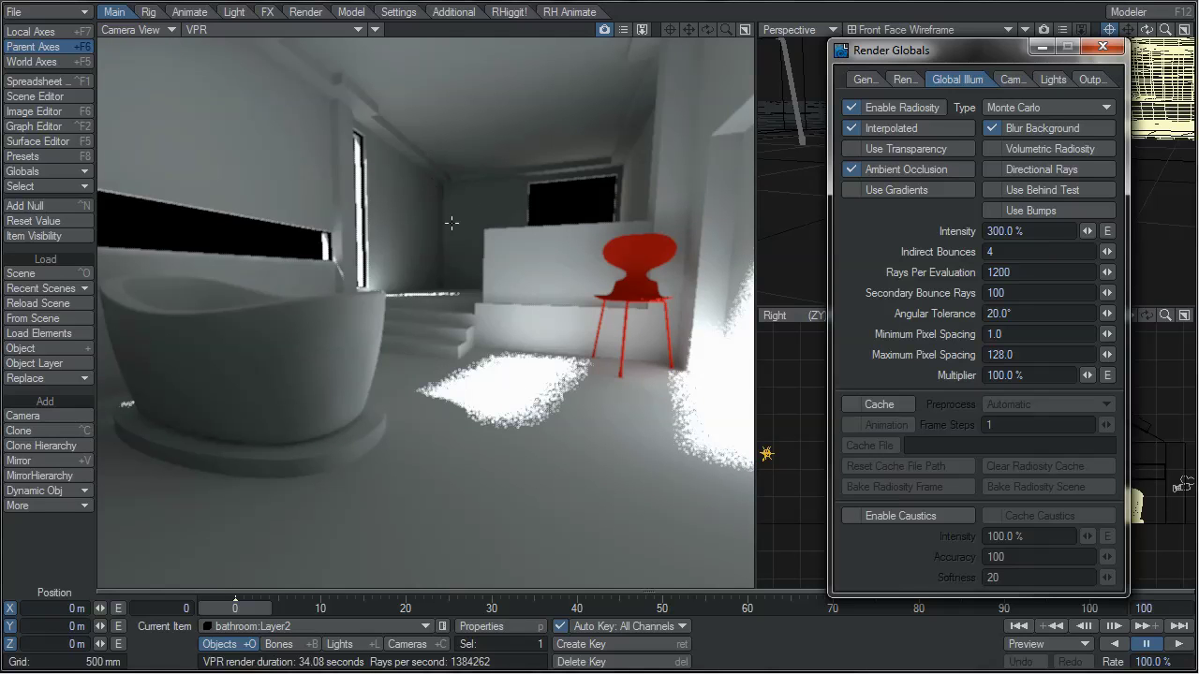
- Commit Secondary Bounce Rays, adjust the VPR region and render a test frame of the room corner
key("Return")
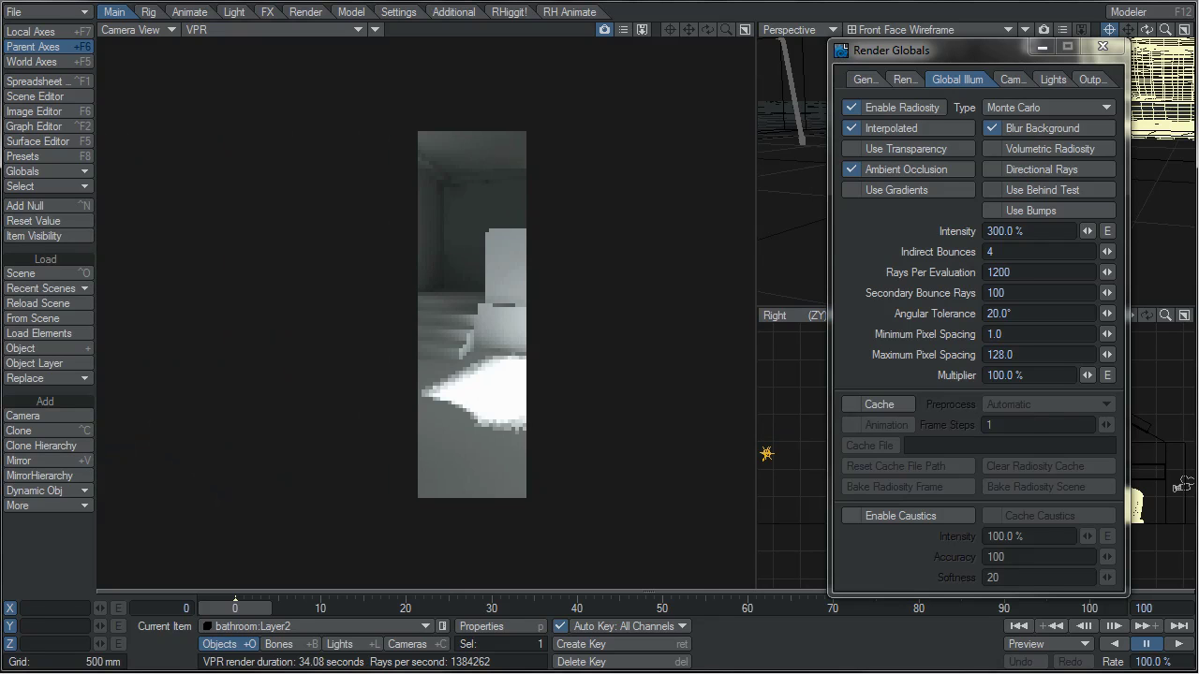
left_click(249, 121)
left_click(528, 187)
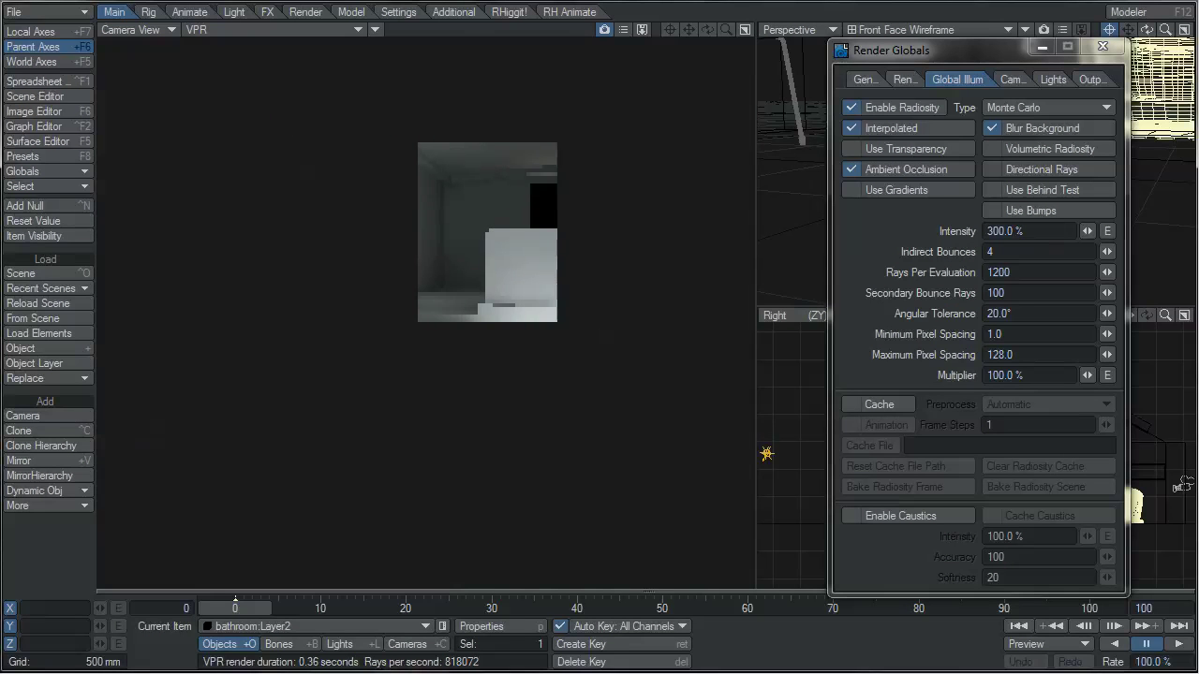
key("F9")
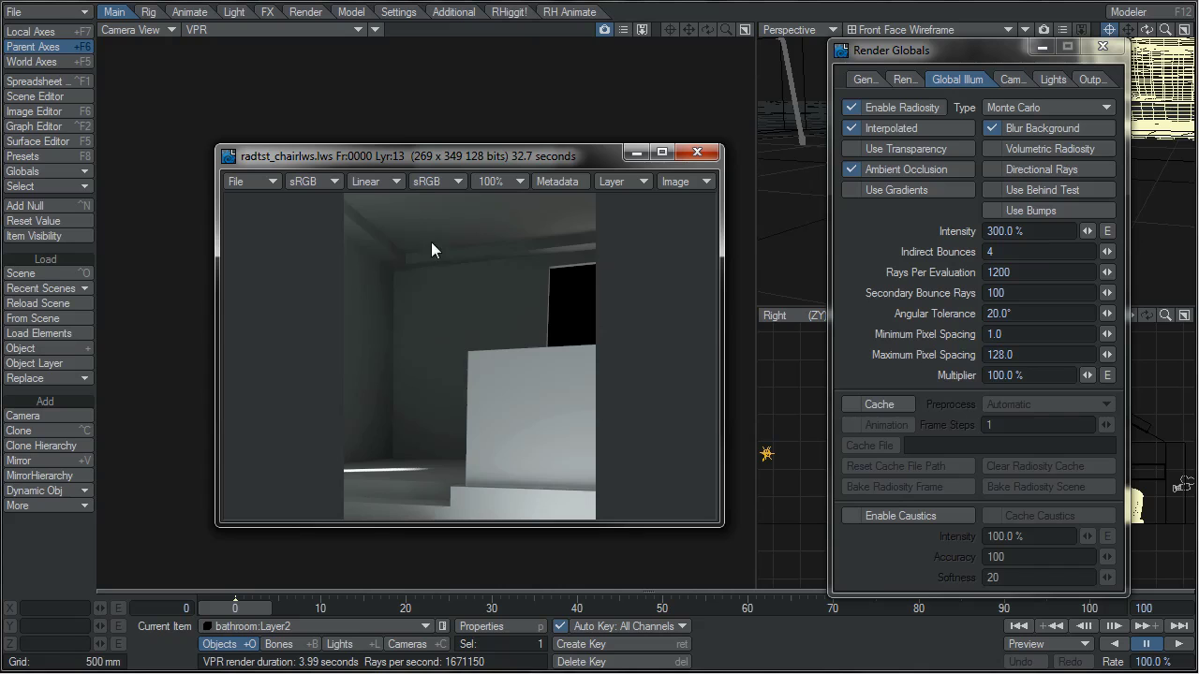
- Return to the render settings and select the Rays Per Evaluation and Secondary Bounce Rays values
left_click(1011, 290)
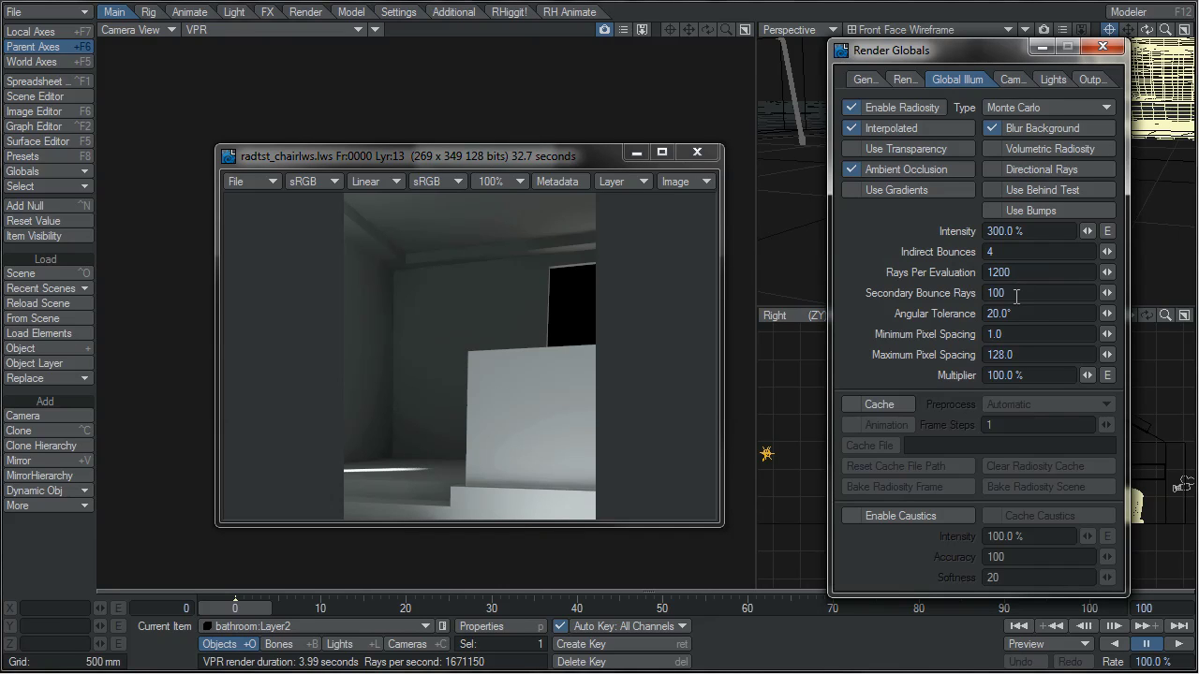
left_click(1018, 272)
left_click(974, 293)
left_click(1007, 272)
- Close the render viewer and set Rays Per Evaluation and Secondary Bounce Rays both to 800
key("Escape")
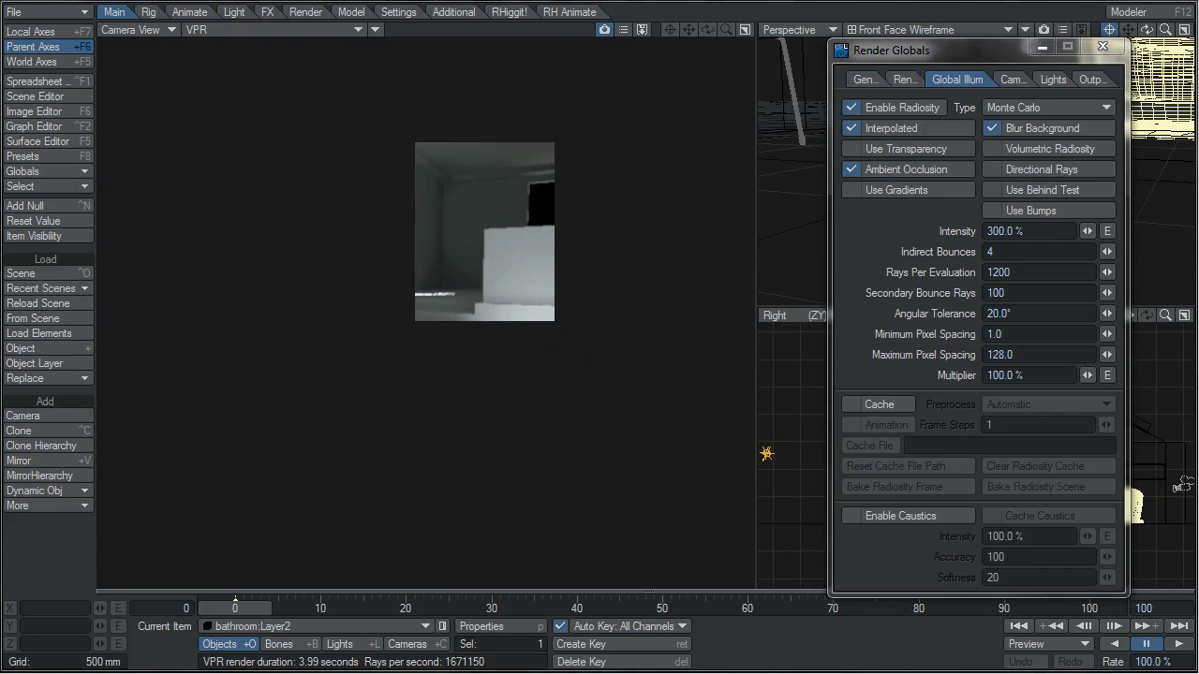
left_click(1034, 273)
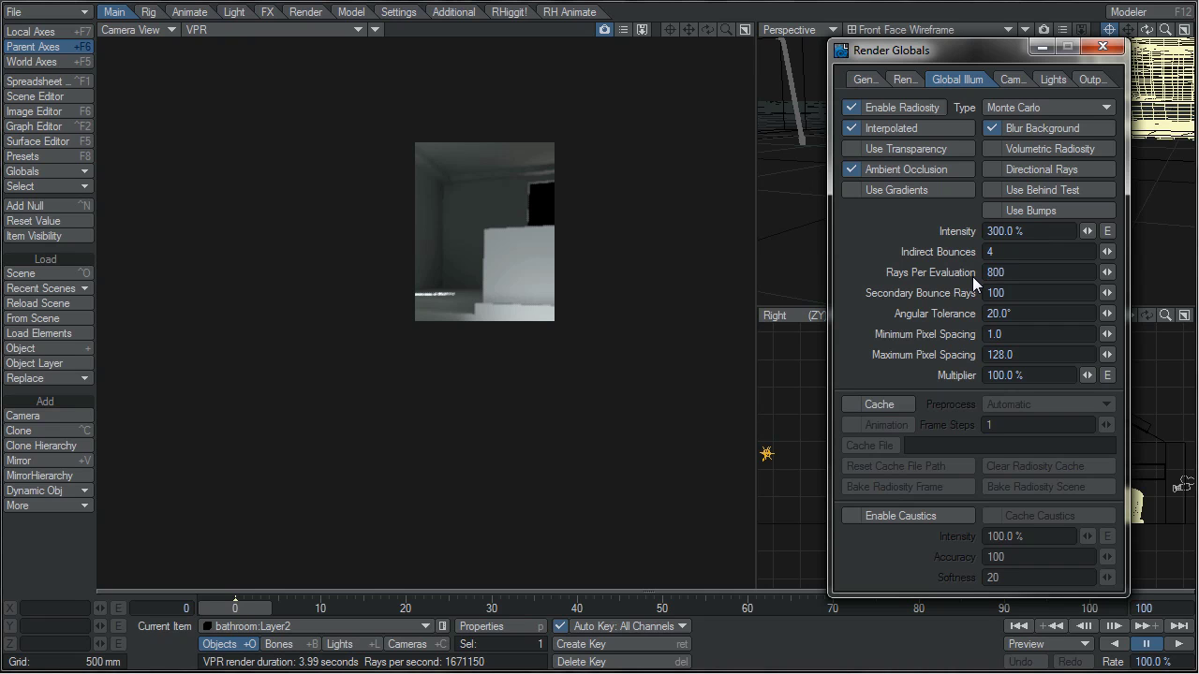
key("Tab")
left_click(998, 273)
left_click(1011, 292)
type("800")
key("Return")
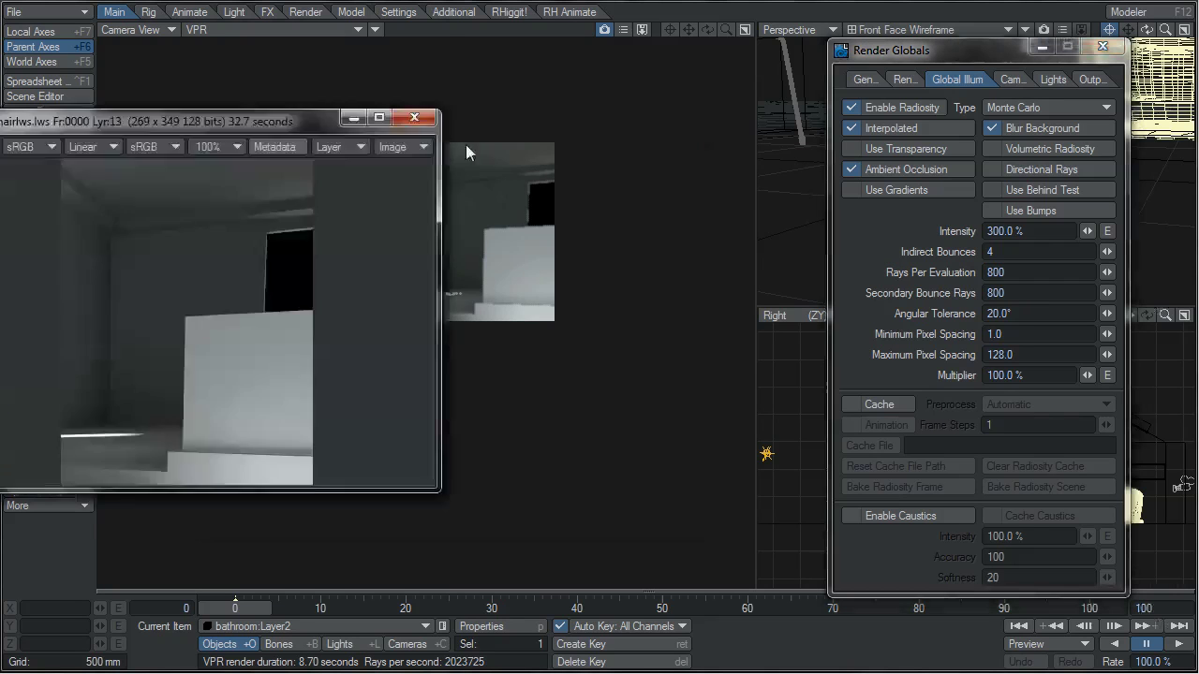
- Zoom the Image Viewer to 200% and flip between the new and previous renders to compare them
left_click_drag(526, 161, 523, 139)
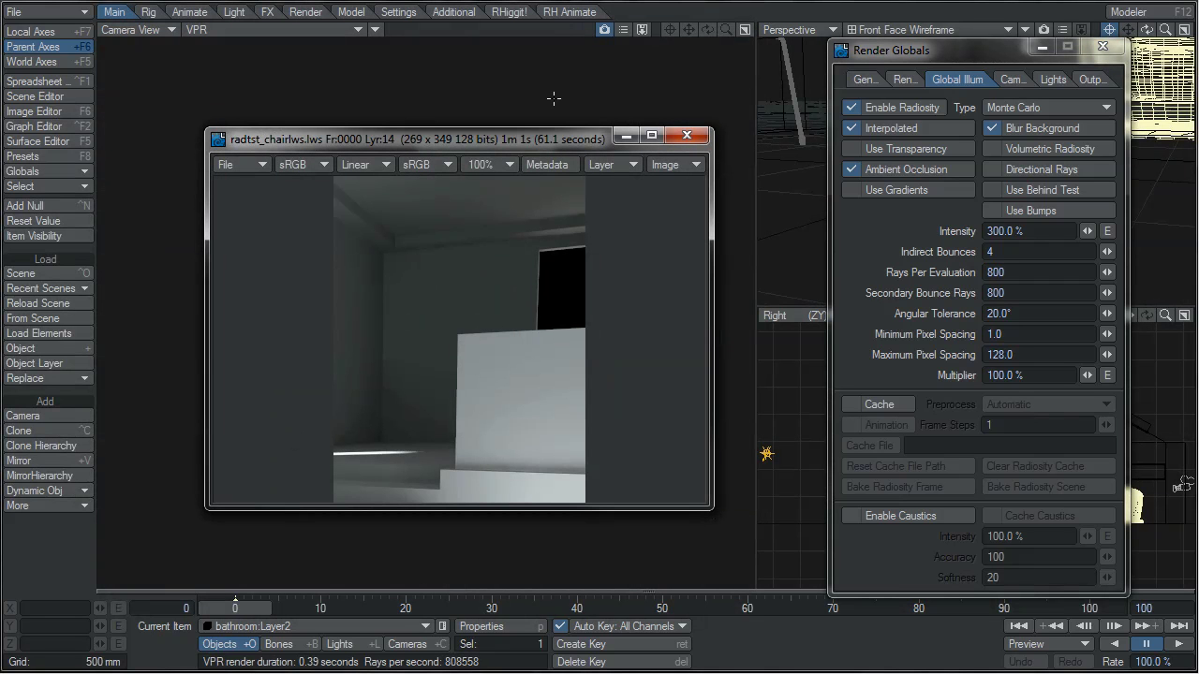
left_click(543, 142)
left_click(481, 164)
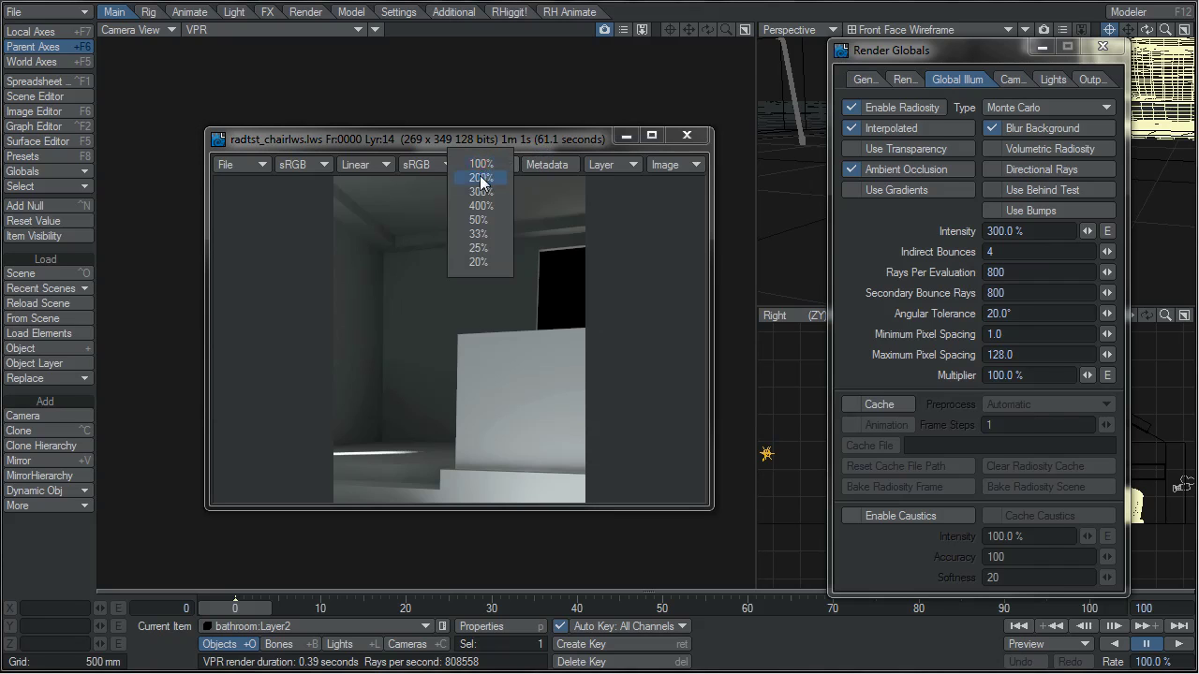
left_click(483, 183)
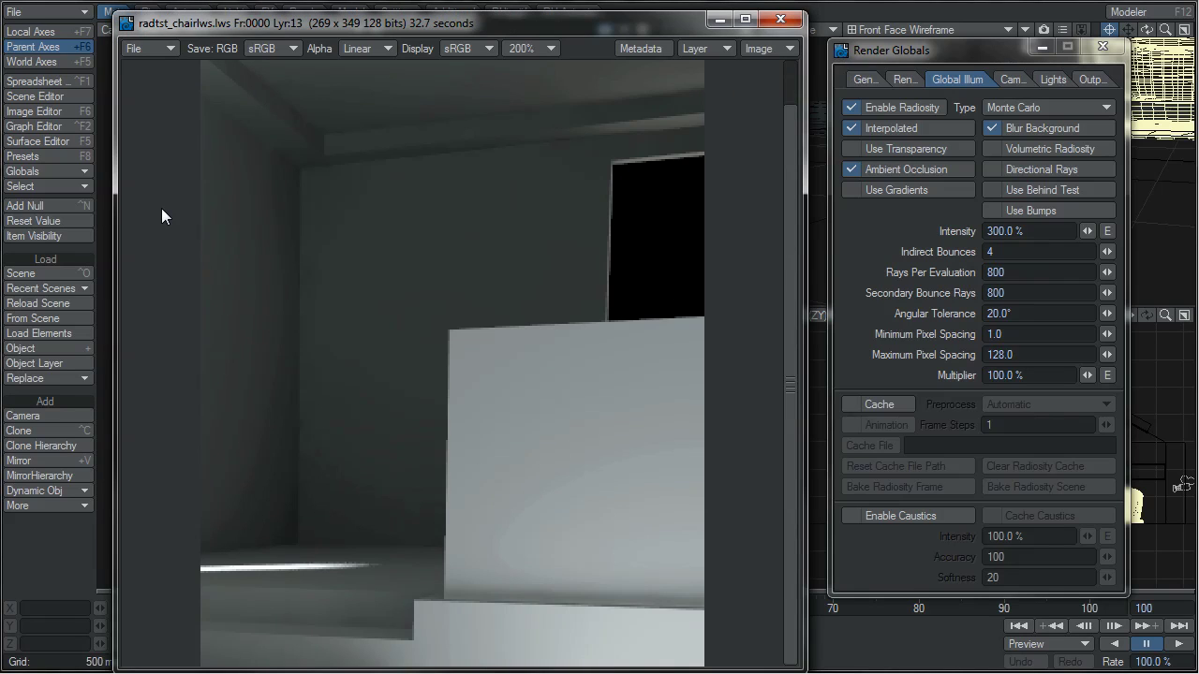
key("Up")
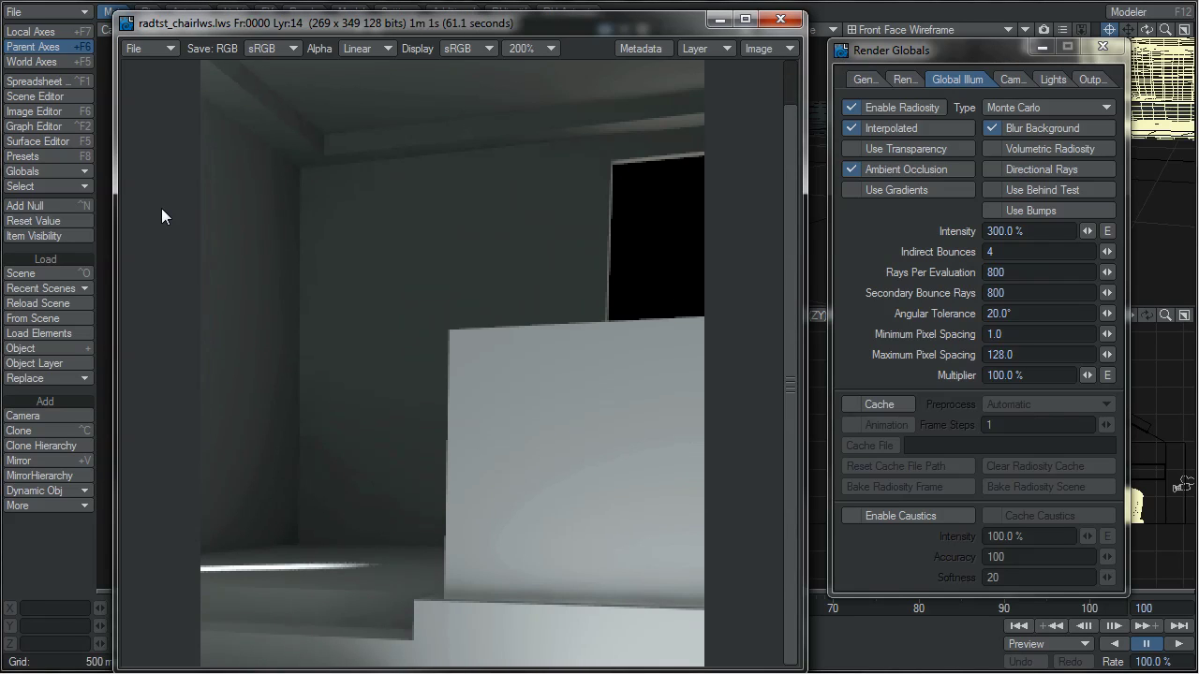
key("Down")
key("Up")
key("Down")
key("Up")
key("Down")
key("Up")
key("Down")
key("Up")
key("Down")
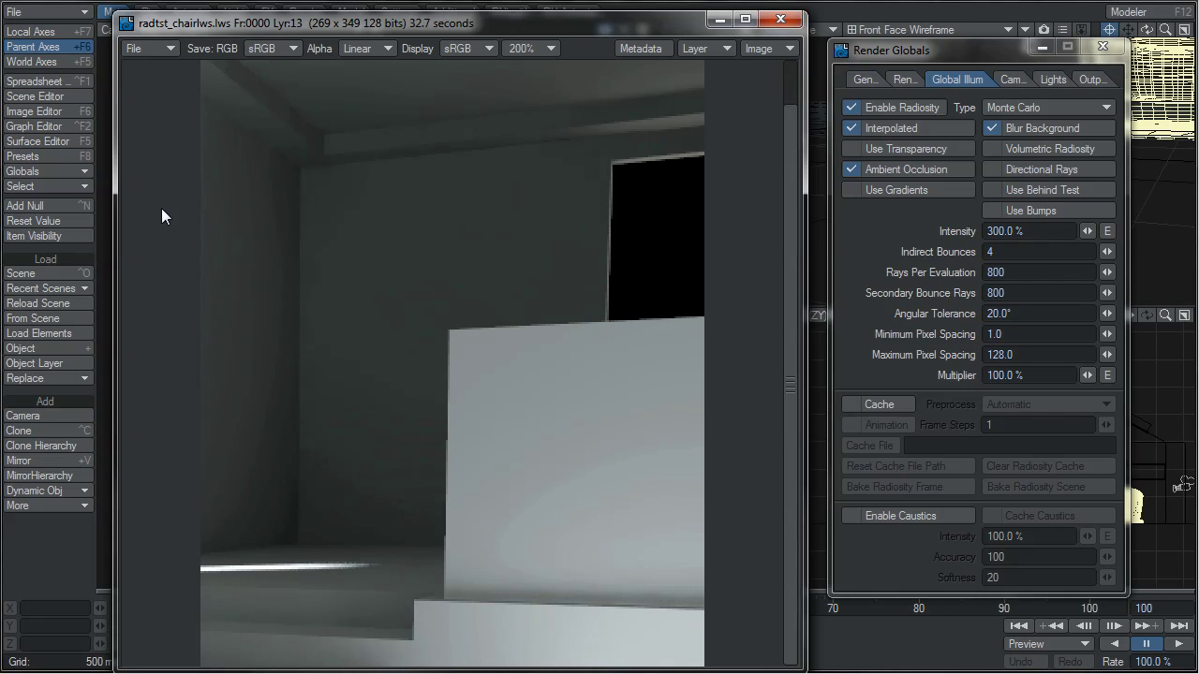
- Set Rays Per Evaluation to 1000 and Secondary Bounce Rays to 500
left_click(1028, 271)
left_click_drag(1028, 271, 974, 275)
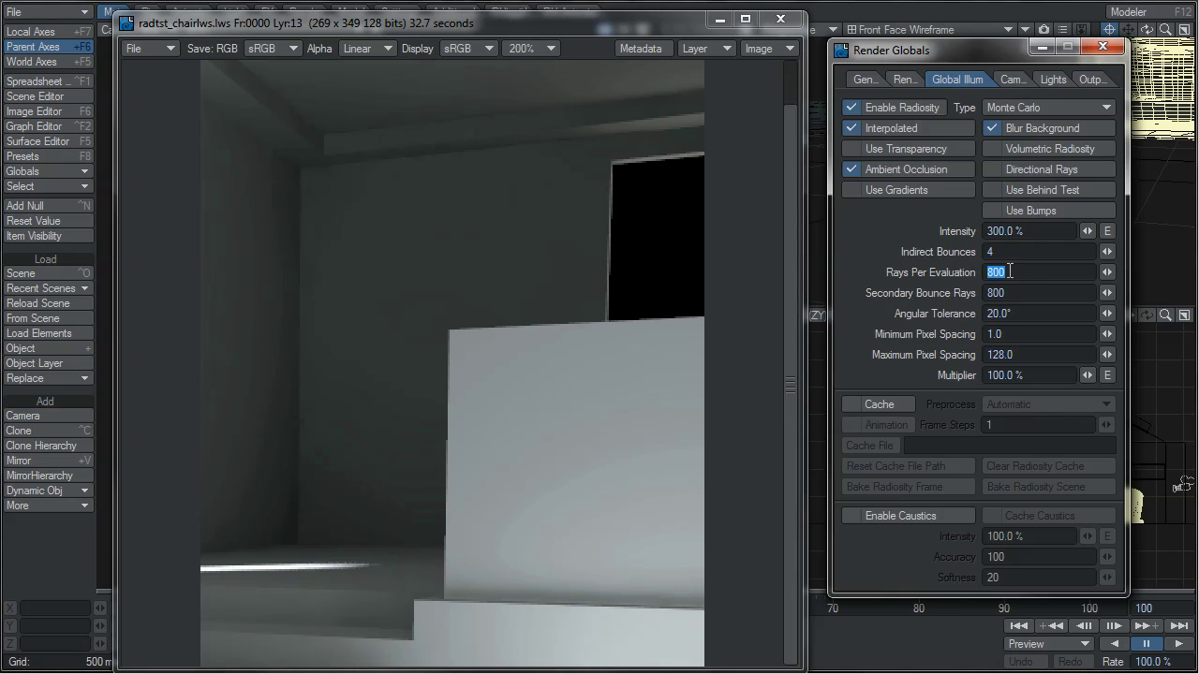
type("1000")
key("Tab")
type("500")
key("Return")
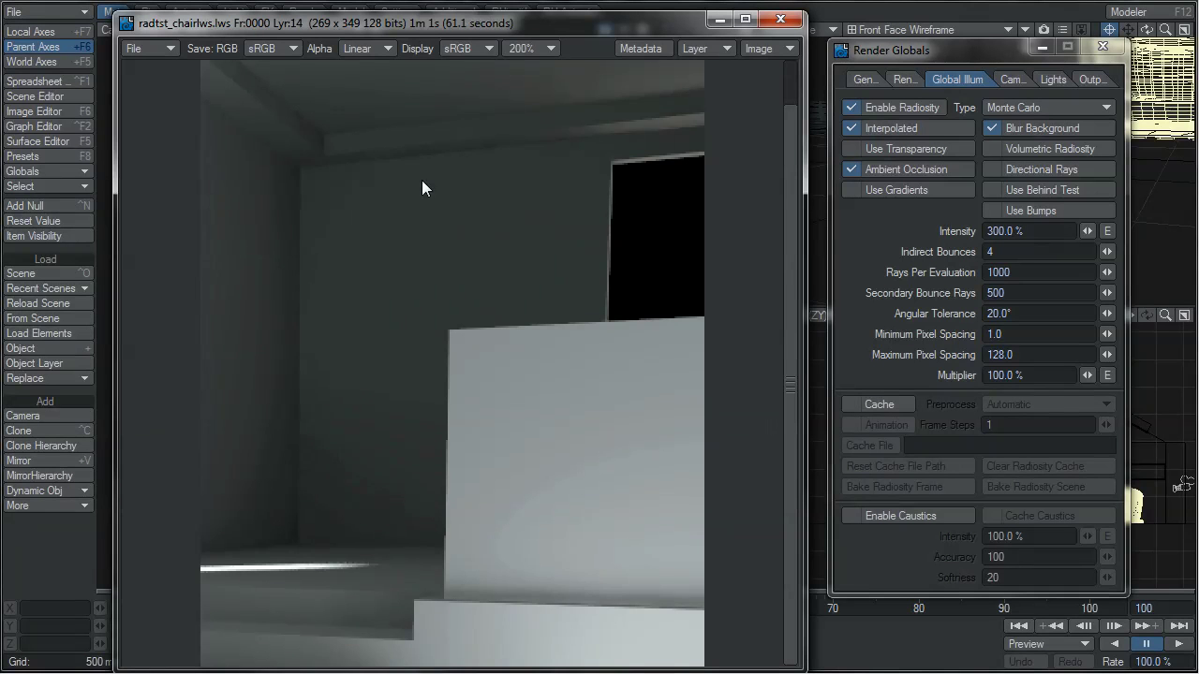
- Close the render viewer and switch the camera view from VPR to Shaded Solid
key("Escape")
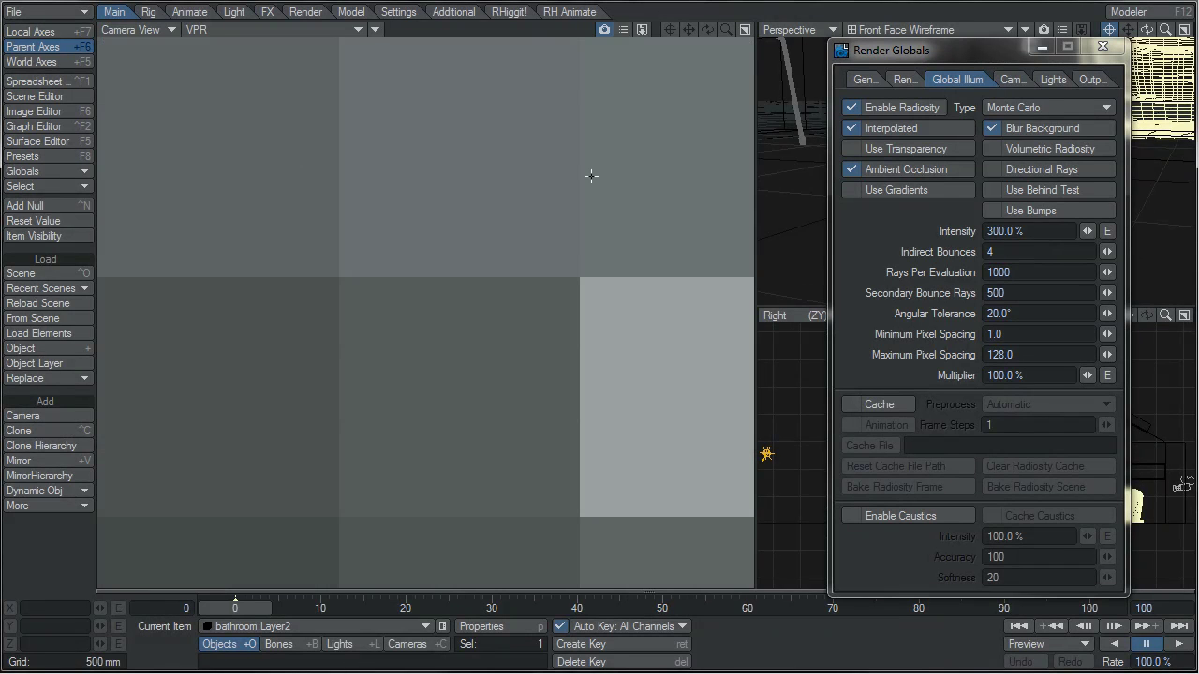
left_click(271, 29)
left_click(234, 8)
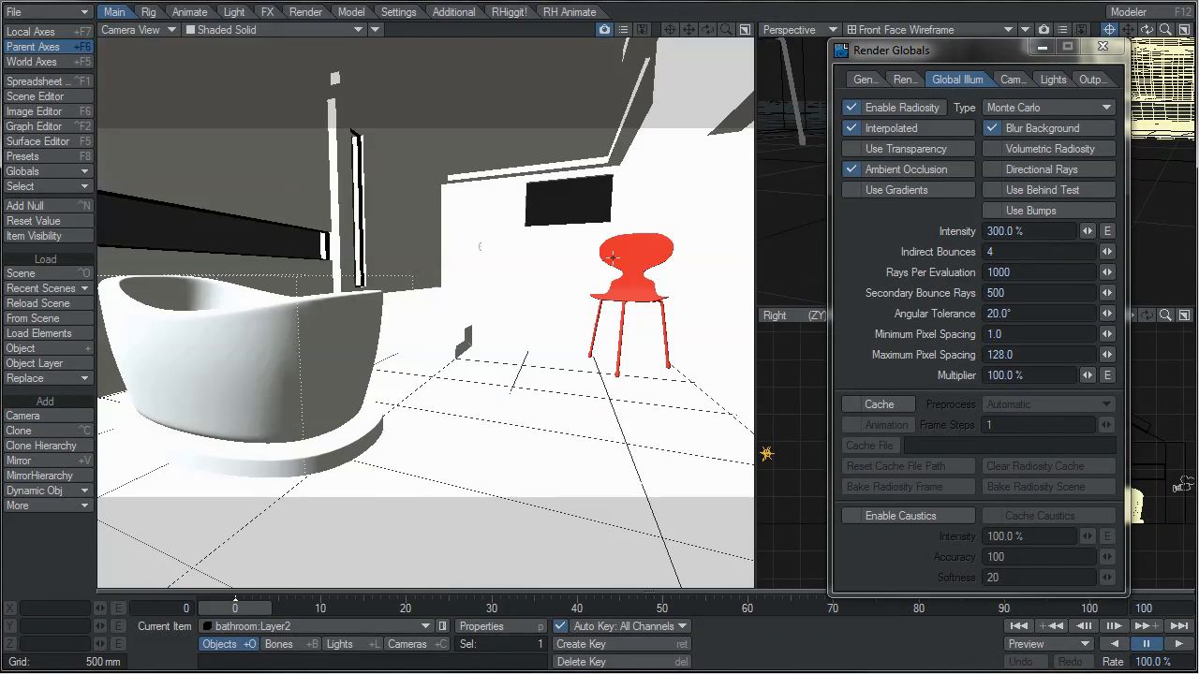
- Check the rays per evaluation, secondary bounce rays and minimum pixel spacing values
left_click(1021, 270)
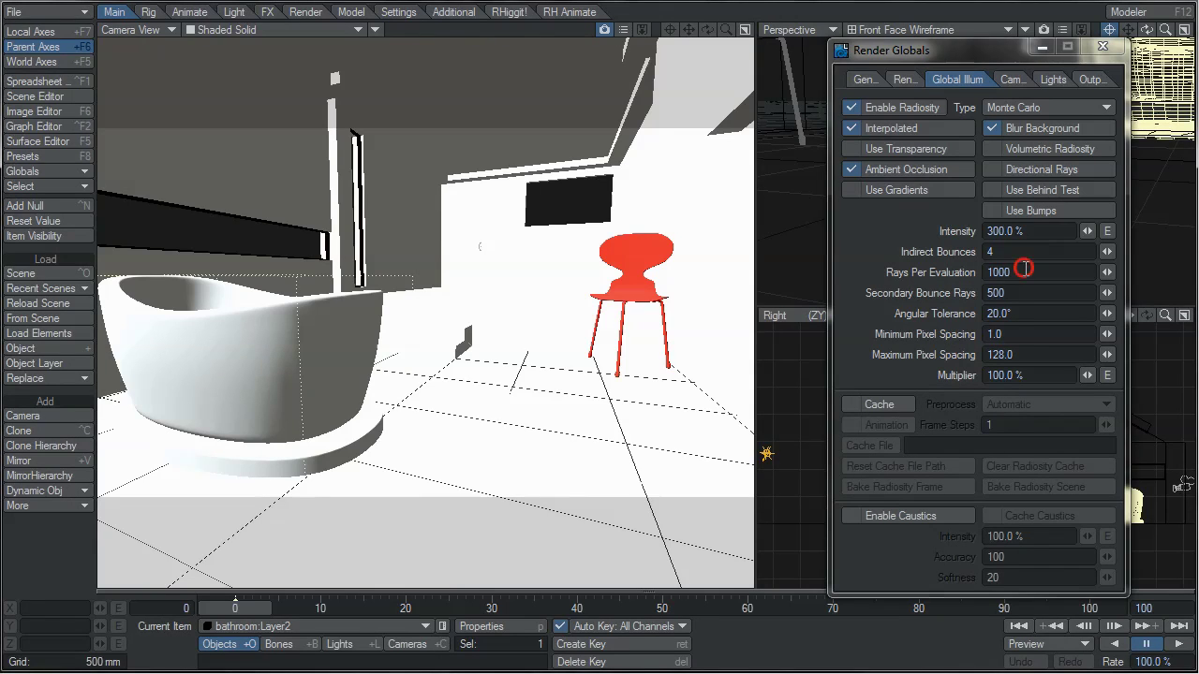
left_click(943, 273)
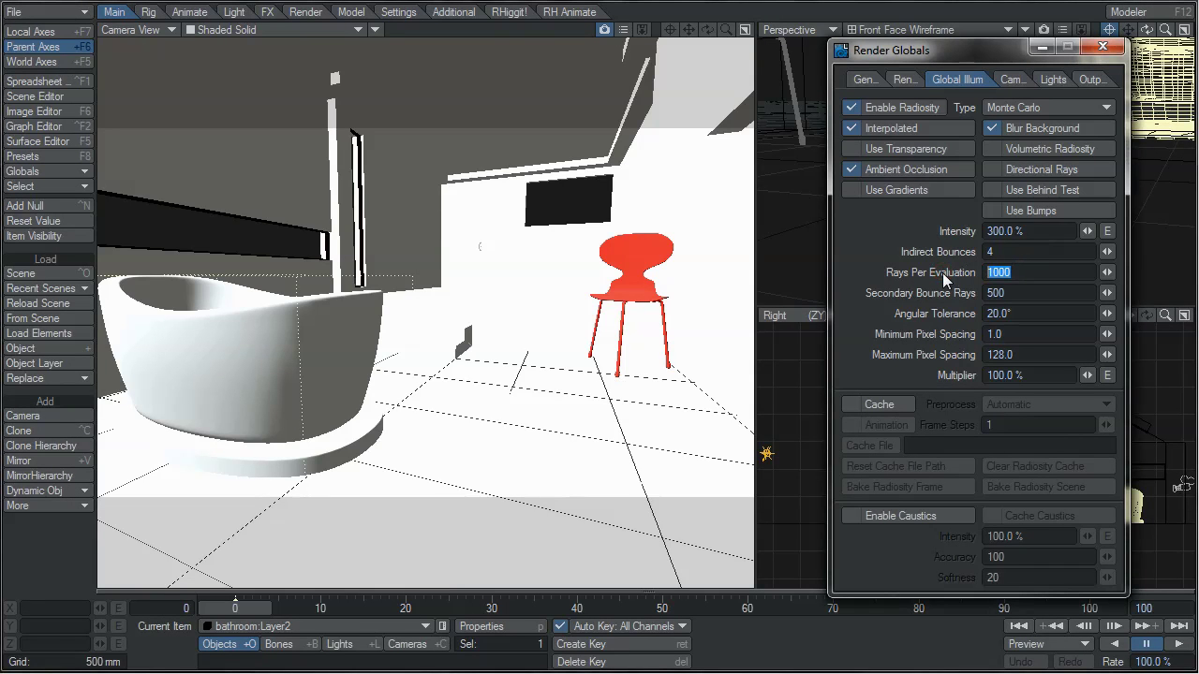
left_click(1014, 293)
left_click(1021, 333)
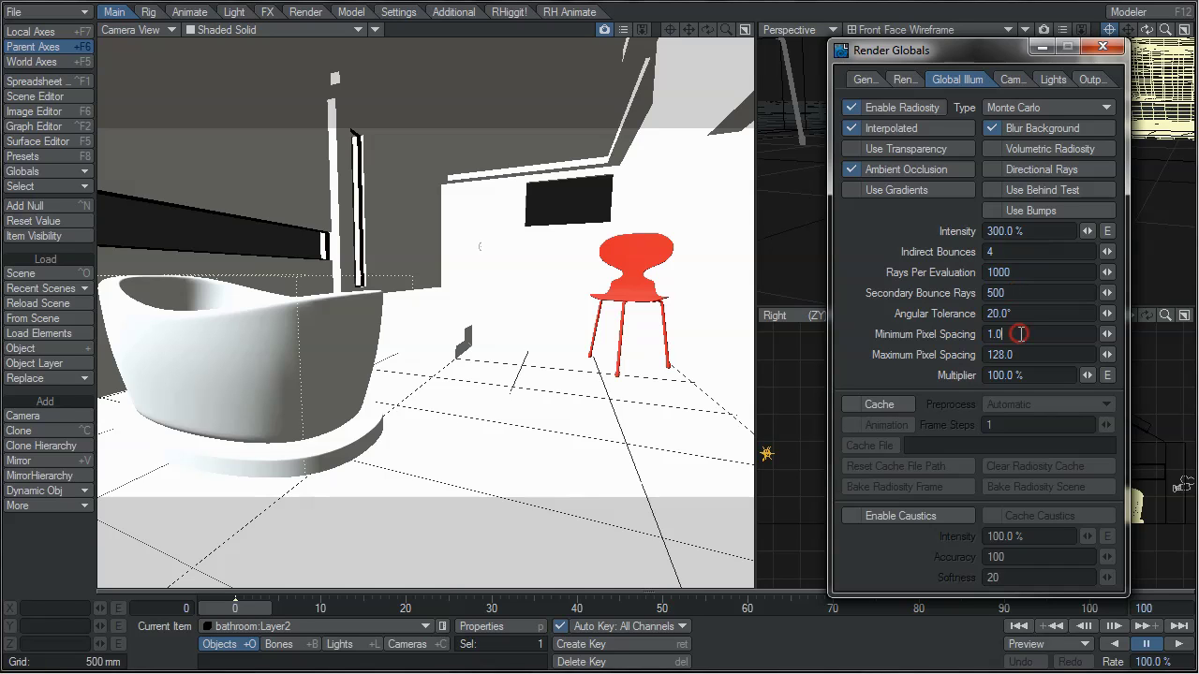
left_click(970, 294)
- Raise ambient light intensity to 100% and briefly open the scene Effects panel
left_click(1047, 79)
left_click(1087, 148)
left_click_drag(1087, 148, 1115, 148)
left_click(70, 174)
left_click(42, 178)
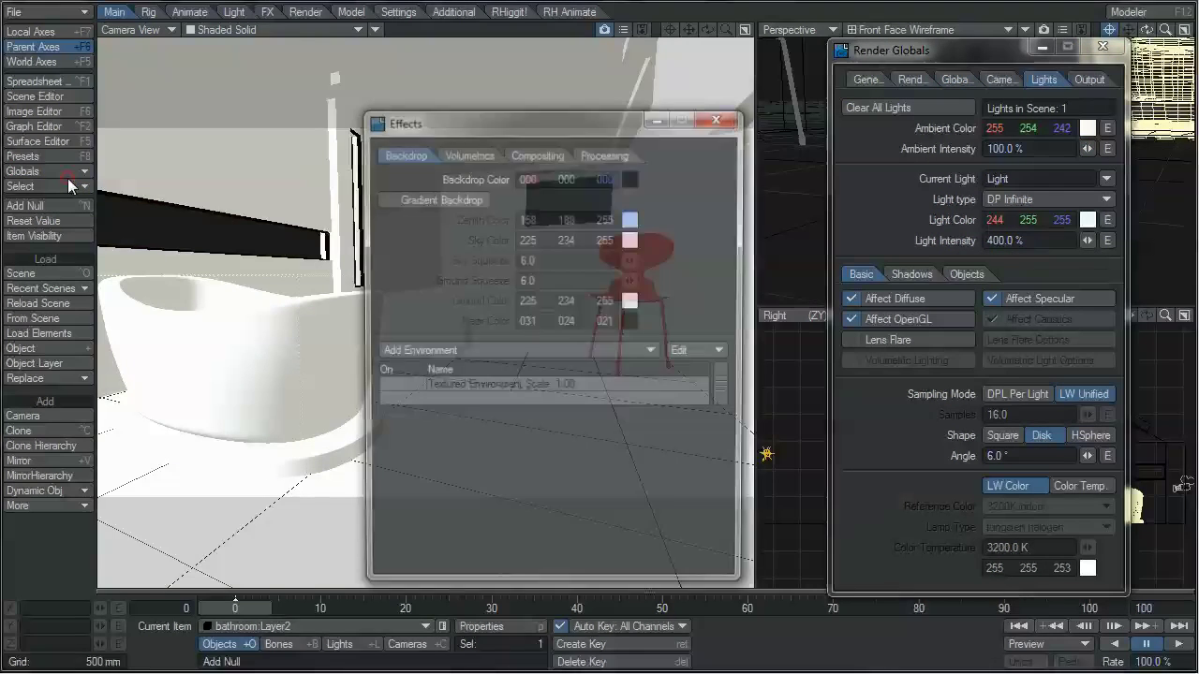
left_click(748, 107)
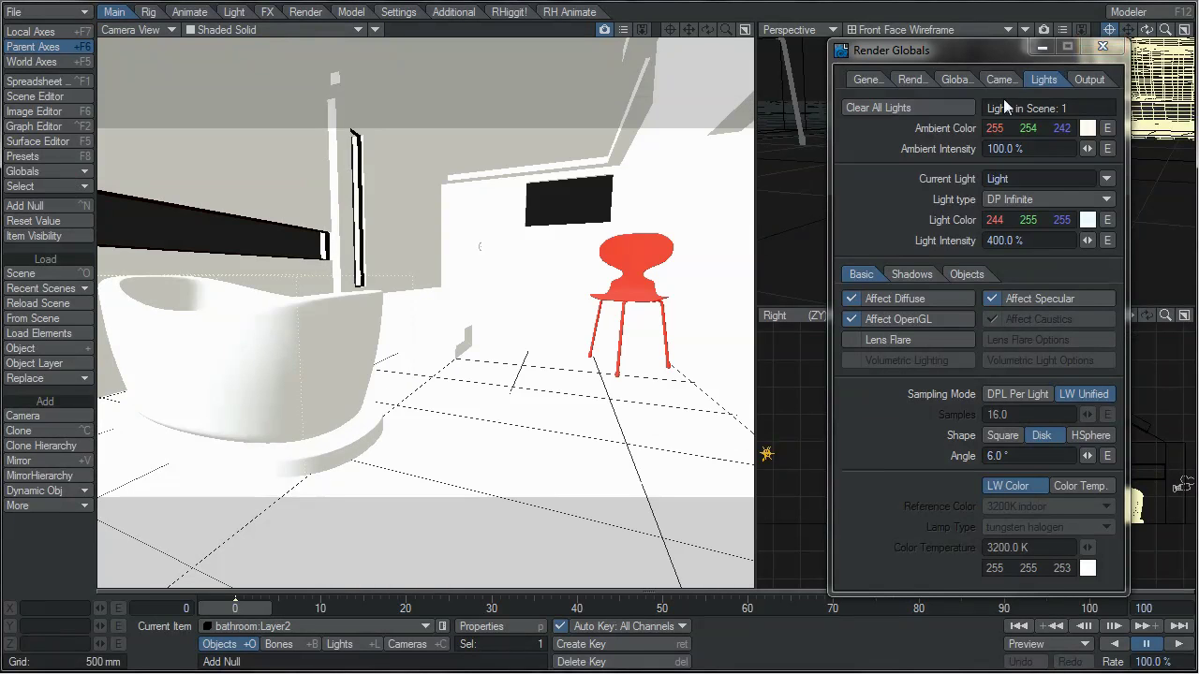
- Check the light samples value on the Render tab, then return to Global Illumination
left_click(912, 80)
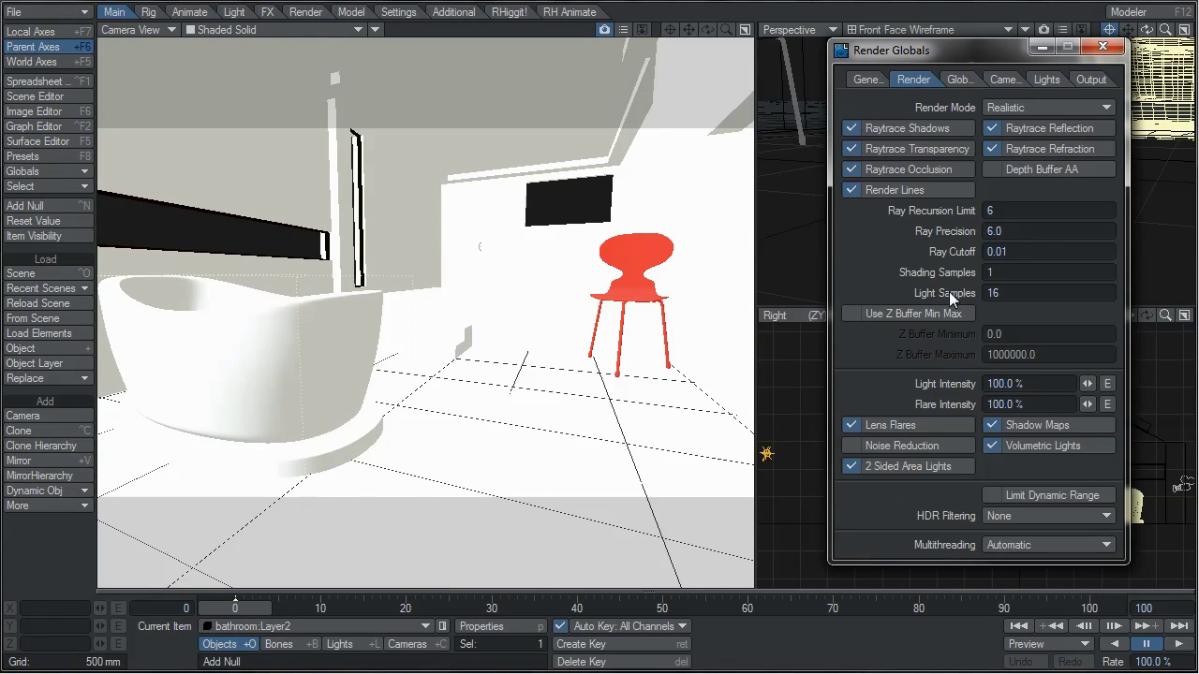
left_click(1008, 292)
left_click(1009, 292)
left_click(1046, 79)
left_click(962, 80)
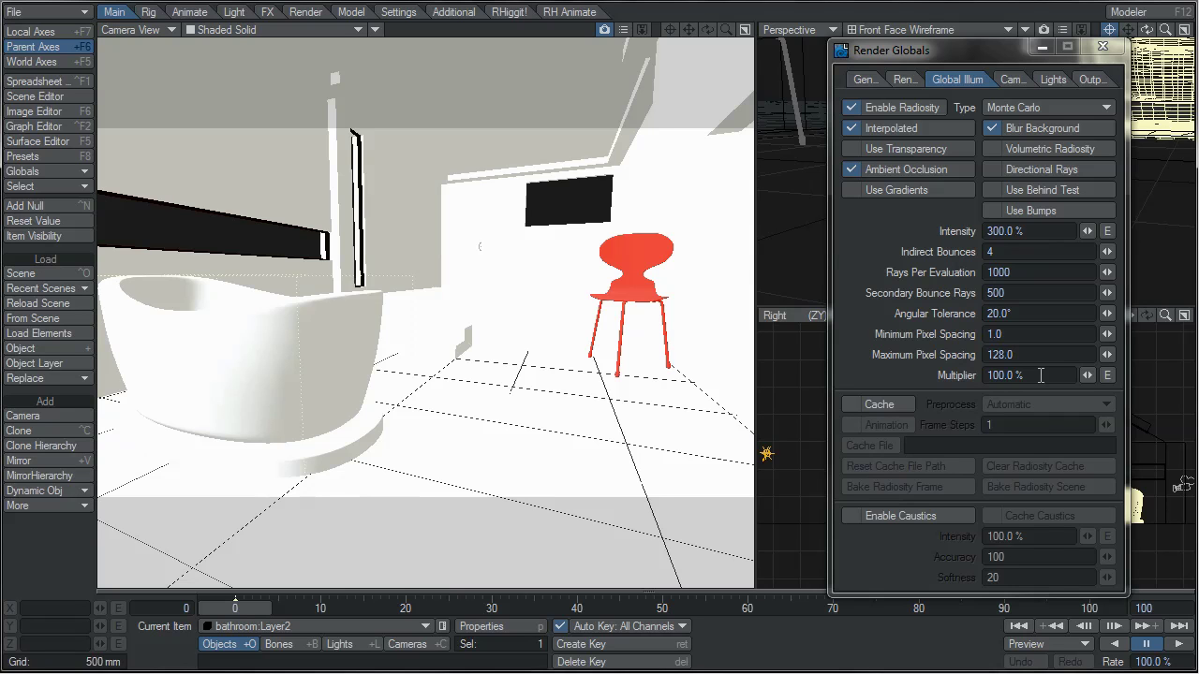
- Lower the radiosity Multiplier to 50%, then further to 25%
left_click(1040, 375)
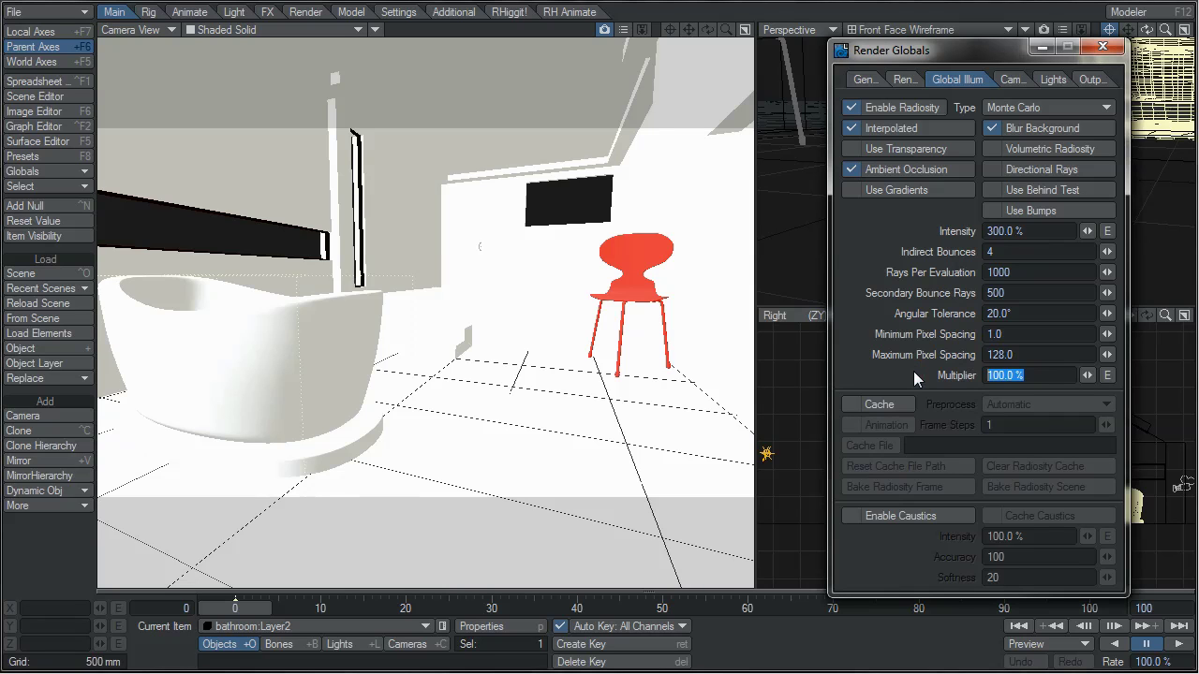
type("50")
key("Return")
left_click(1024, 370)
type("25")
key("Return")
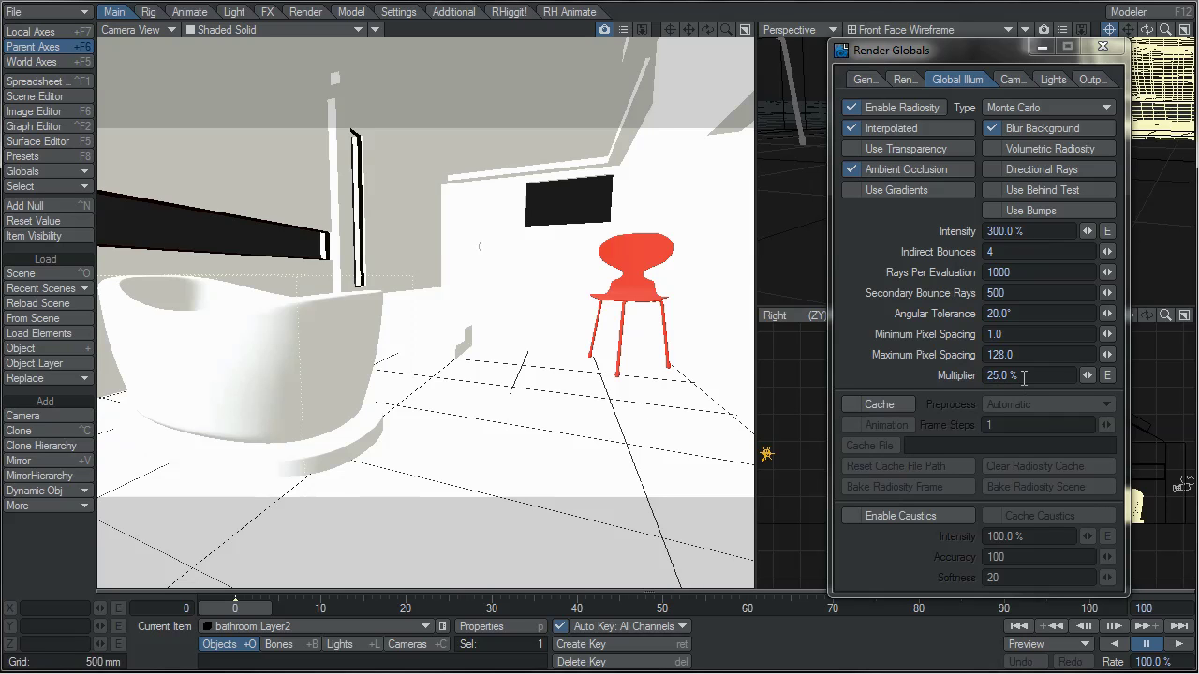
- Change Maximum Pixel Spacing from 128 to 32.0 and start an F9 test render
left_click(1024, 373)
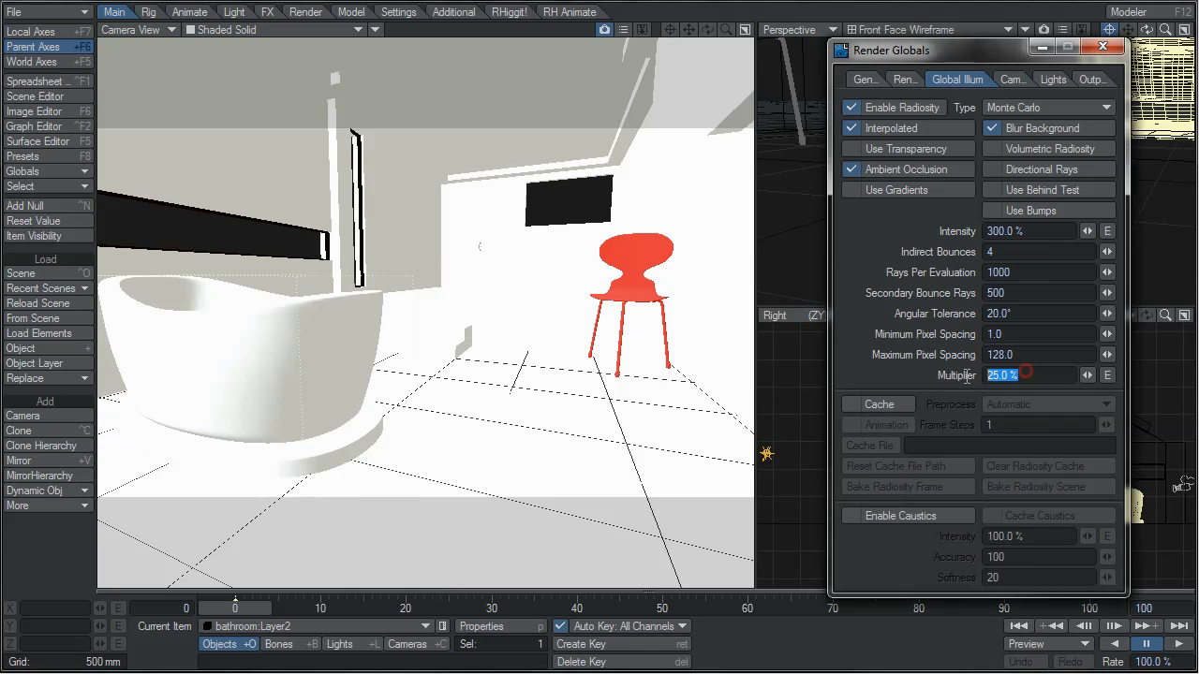
key("Return")
left_click(1031, 355)
double_click(1023, 354)
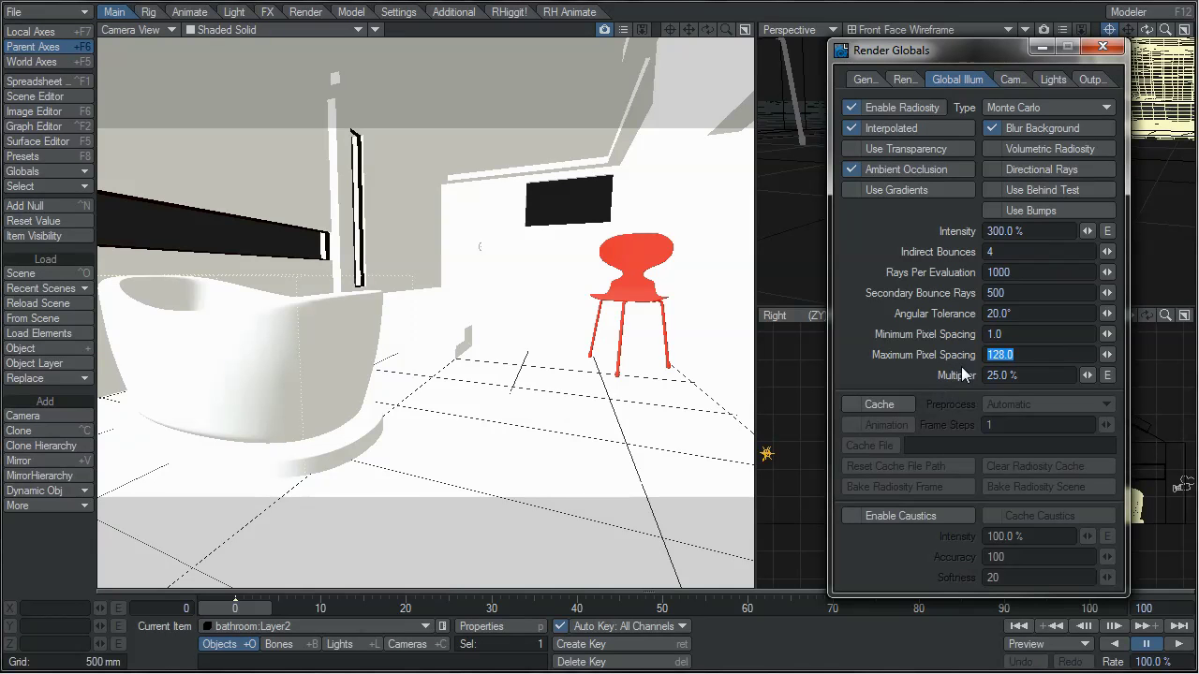
left_click(1032, 354)
key("BackSpace")
key("BackSpace")
key("BackSpace")
key("BackSpace")
key("BackSpace")
type("32")
key("Tab")
key("F9")
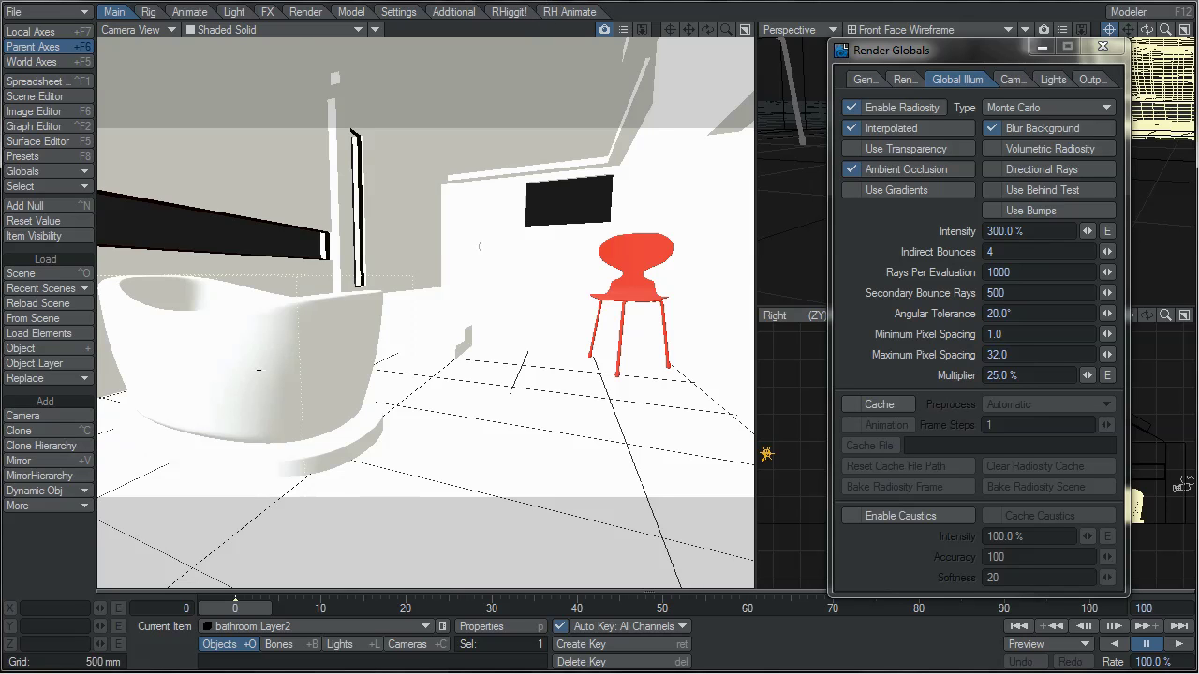
- Give bathroom:Layer2 its own radiosity: 800 rays, 400 secondary bounce rays, 16.0 maximum spacing
key("p")
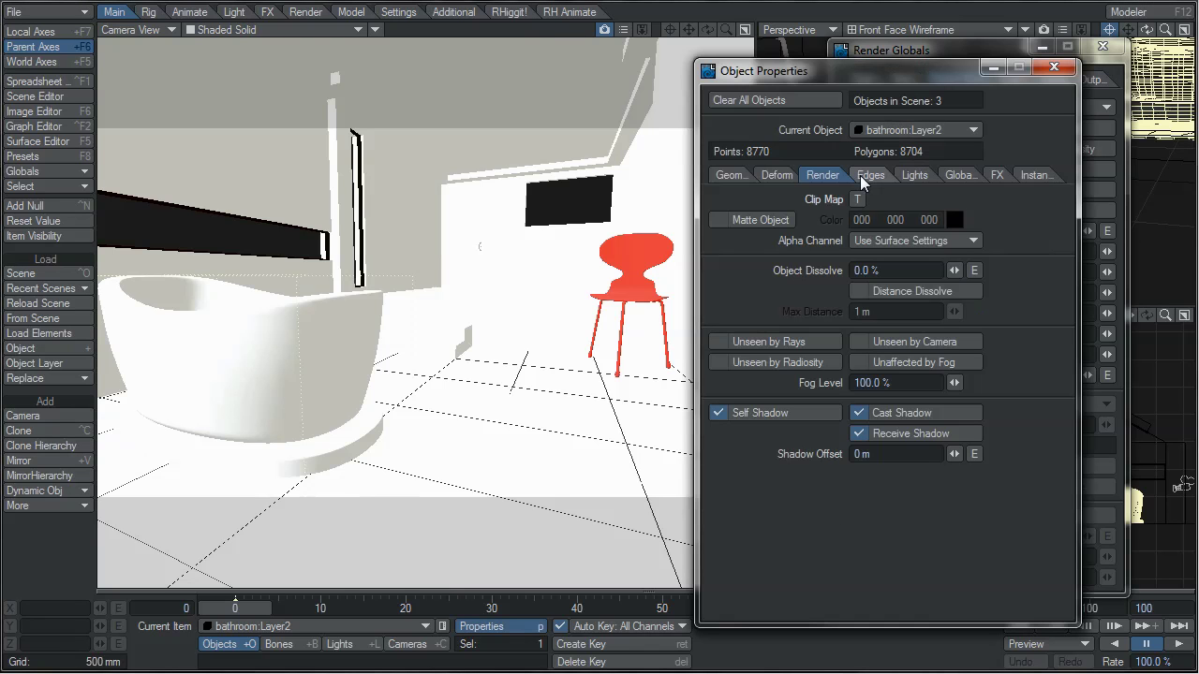
left_click(950, 181)
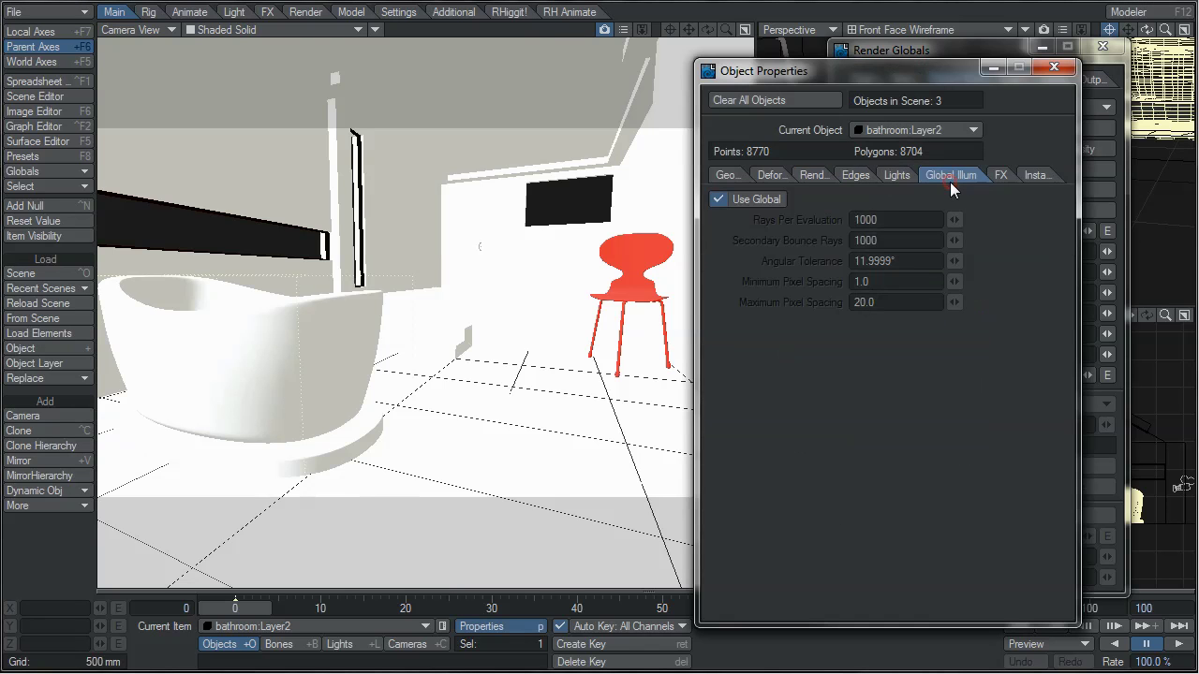
left_click(718, 199)
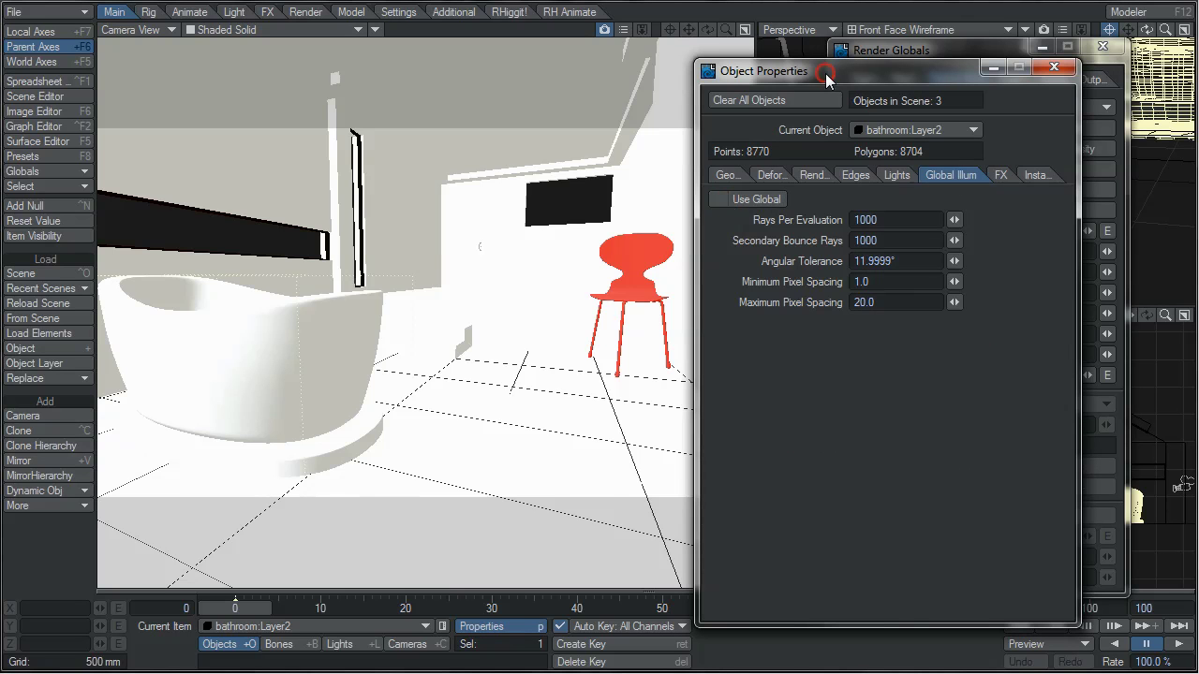
left_click_drag(781, 80, 491, 74)
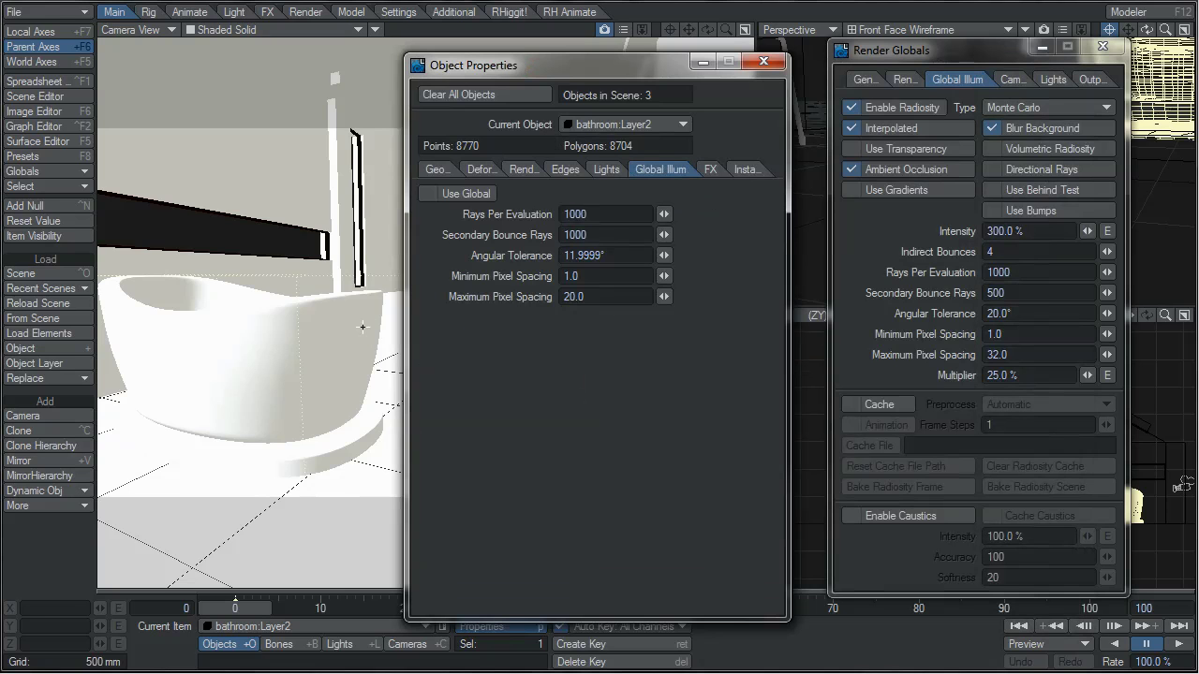
double_click(607, 213)
type("800")
double_click(562, 296)
left_click(764, 61)
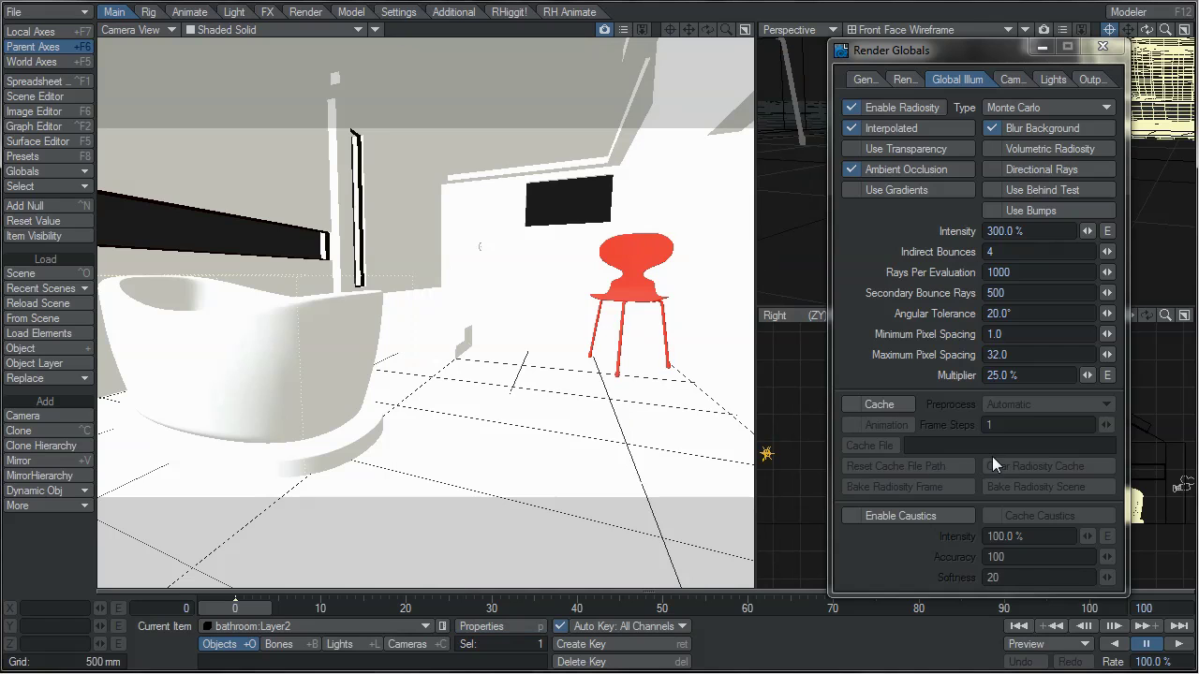
- Enable radiosity caching to radiosity.cache on the Desktop, keeping Automatic preprocess
left_click(852, 404)
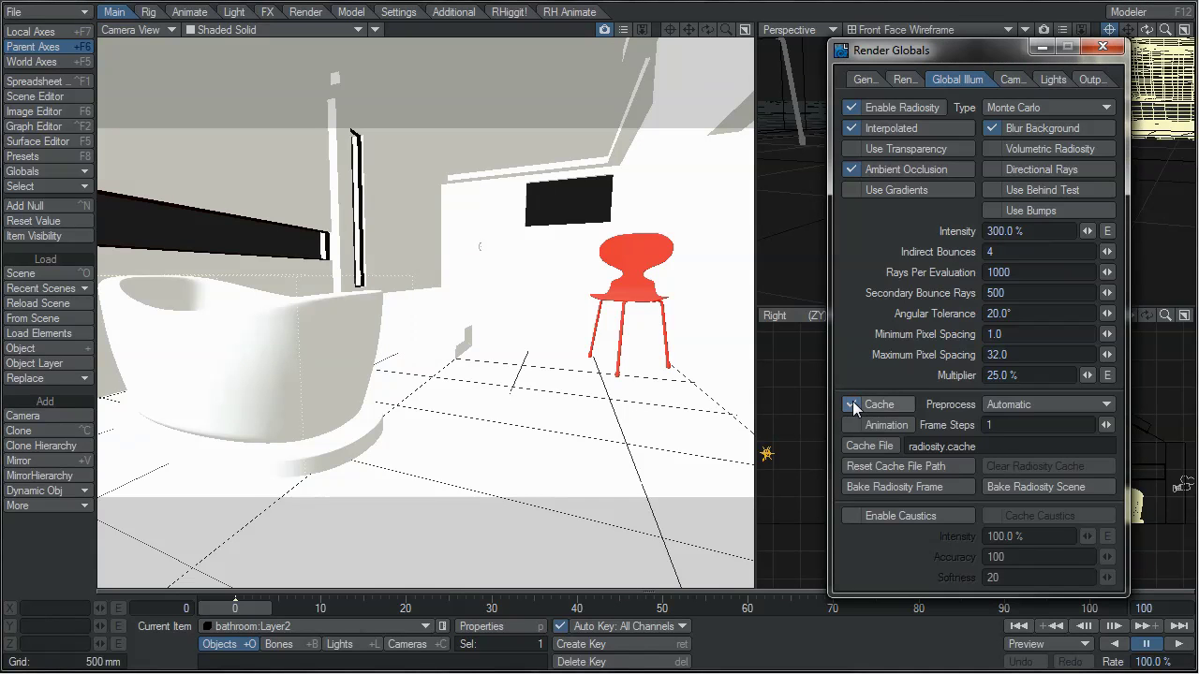
left_click(870, 446)
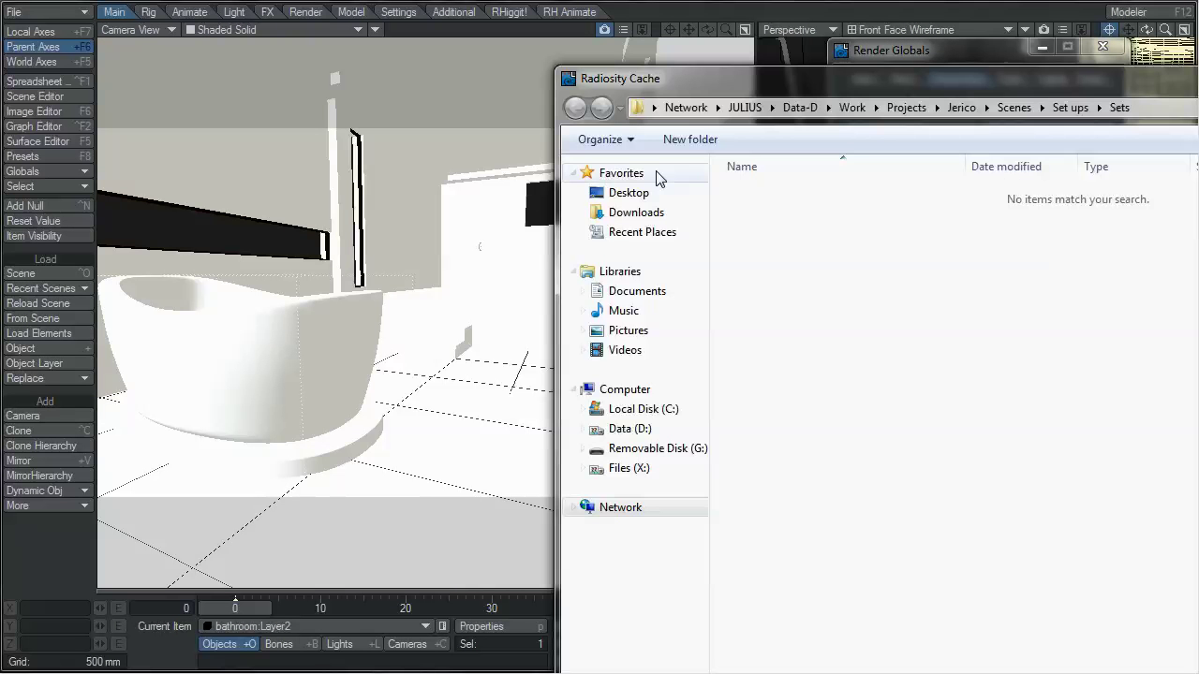
left_click(621, 193)
left_click(1068, 663)
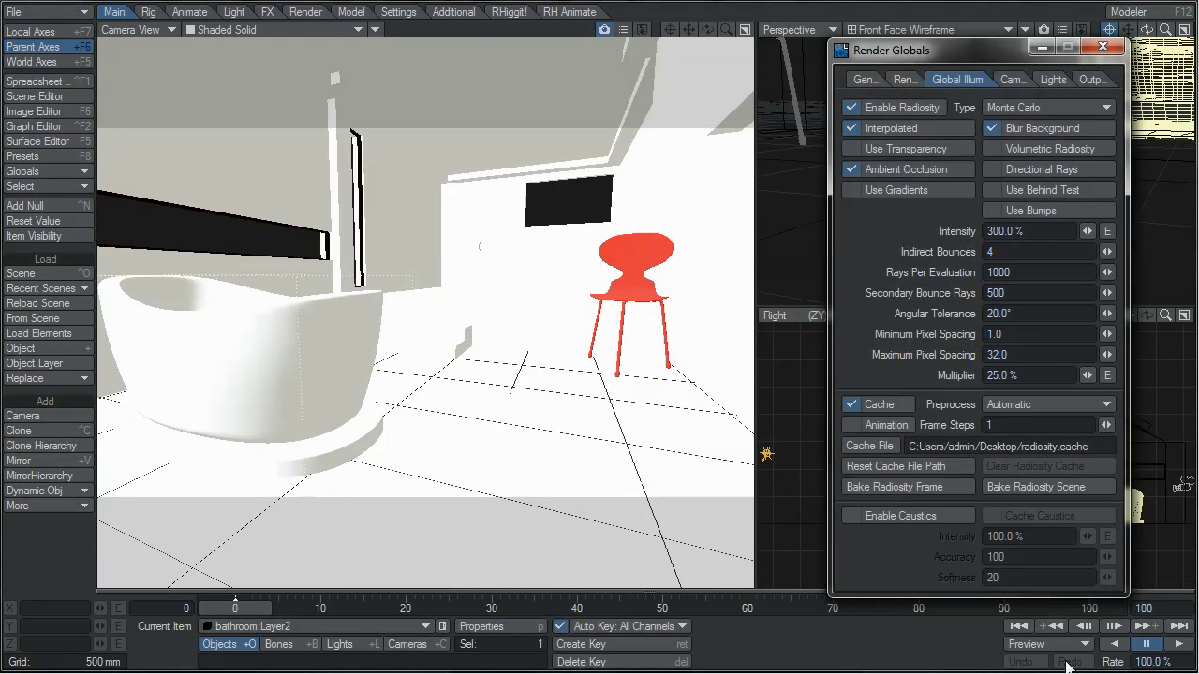
left_click(1008, 409)
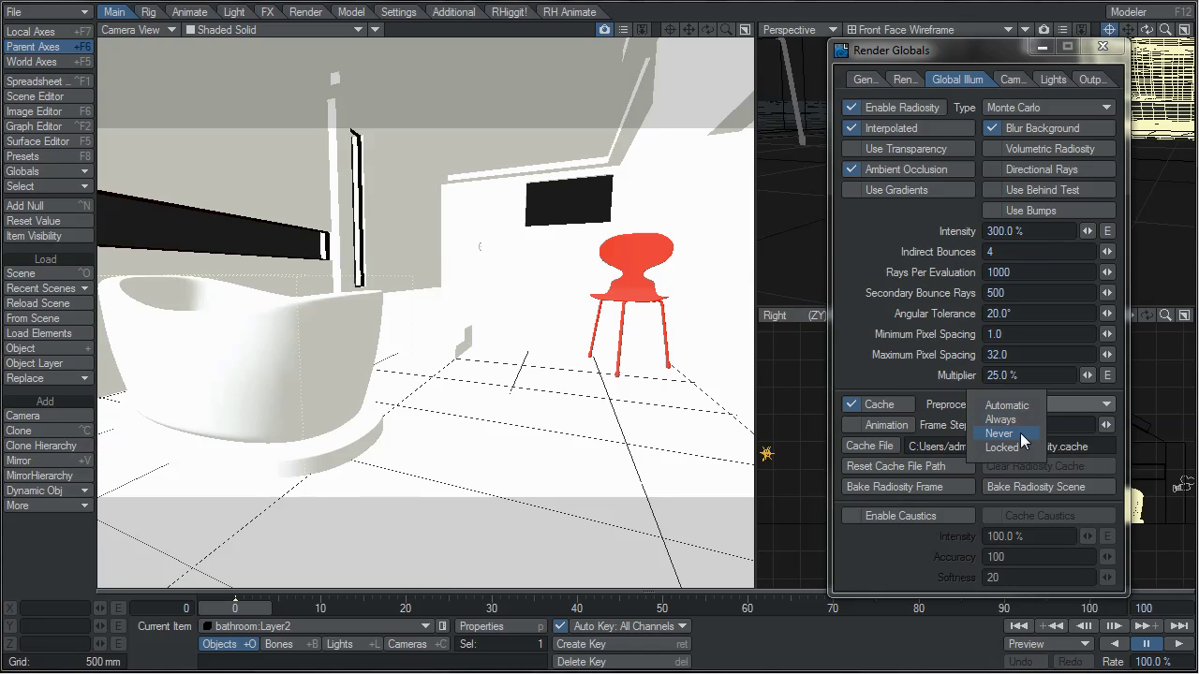
left_click(1017, 406)
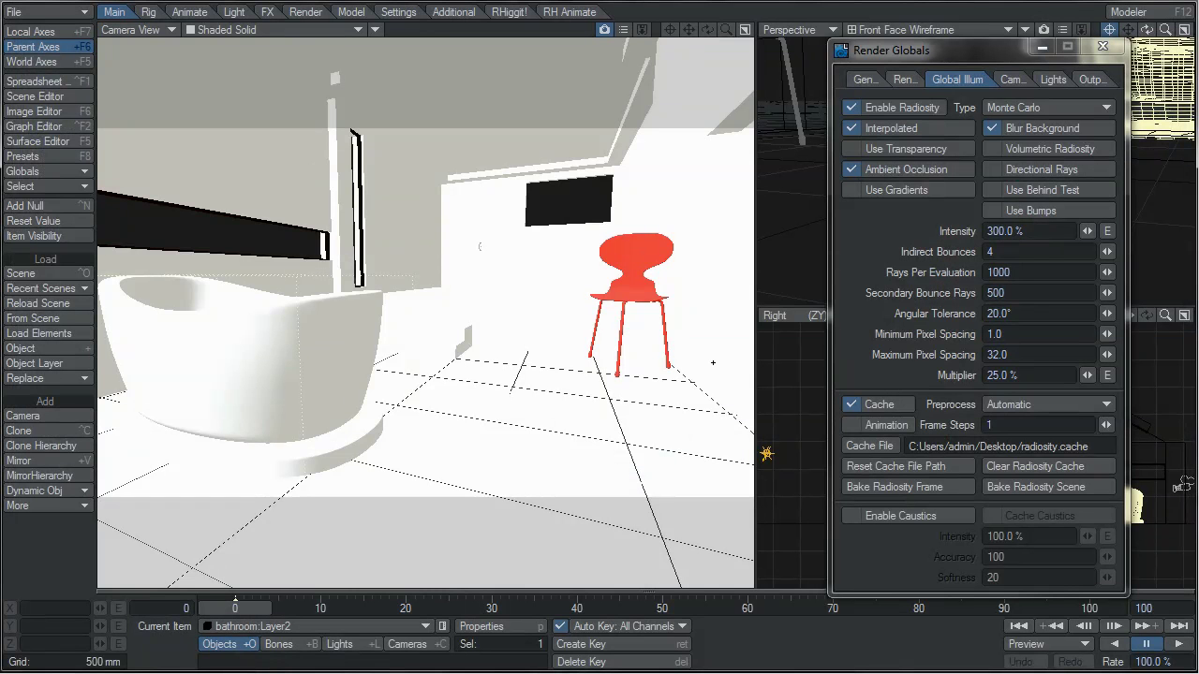
- Render the frame with F9 to fill the radiosity cache, then close the render window
key("F9")
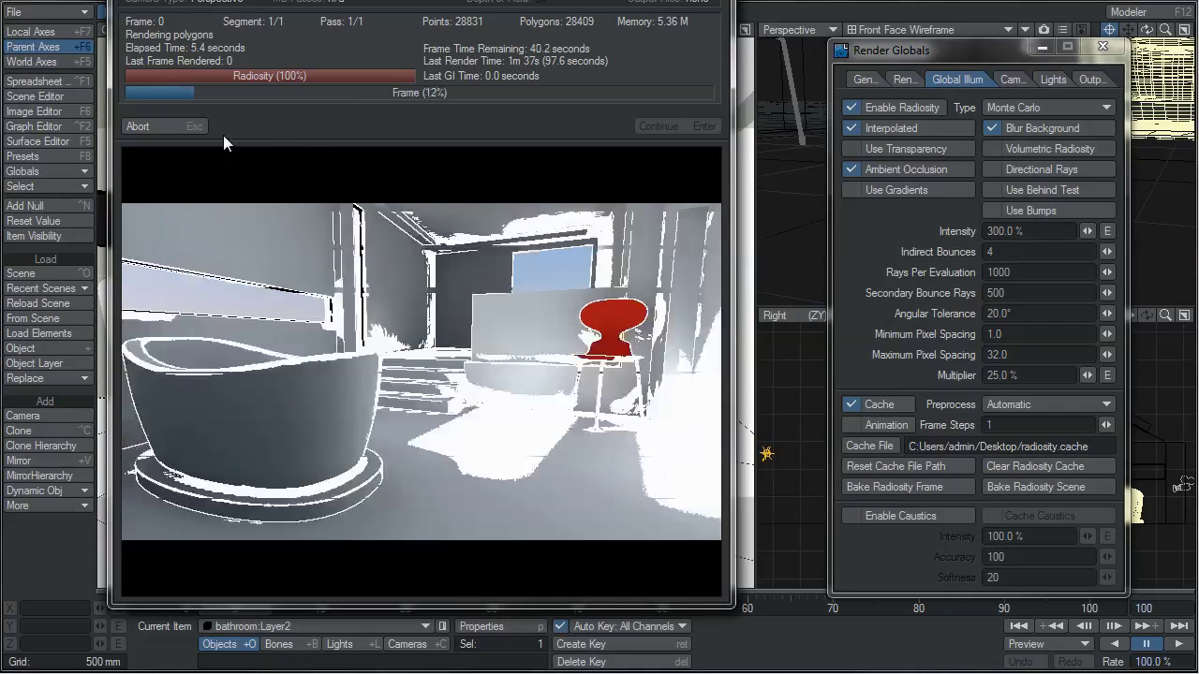
left_click(138, 125)
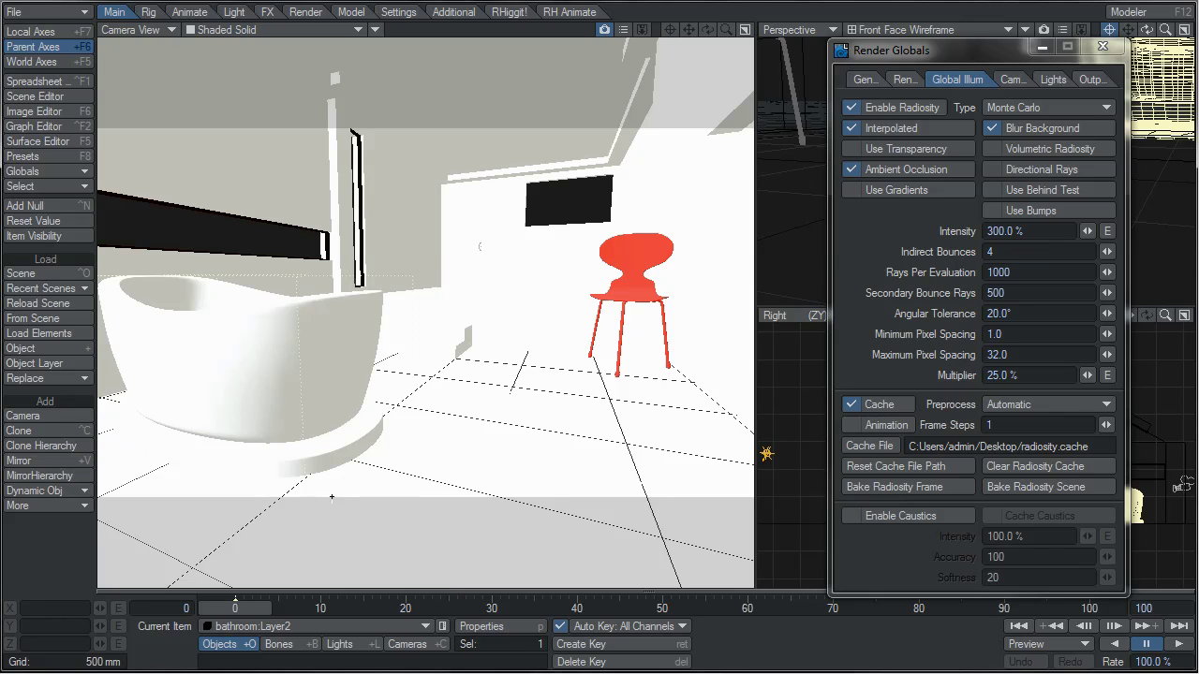
- Aim the camera at the bathtub and steps (heading 90.10°, pitch 10.70°) and render with cached radiosity
key("t")
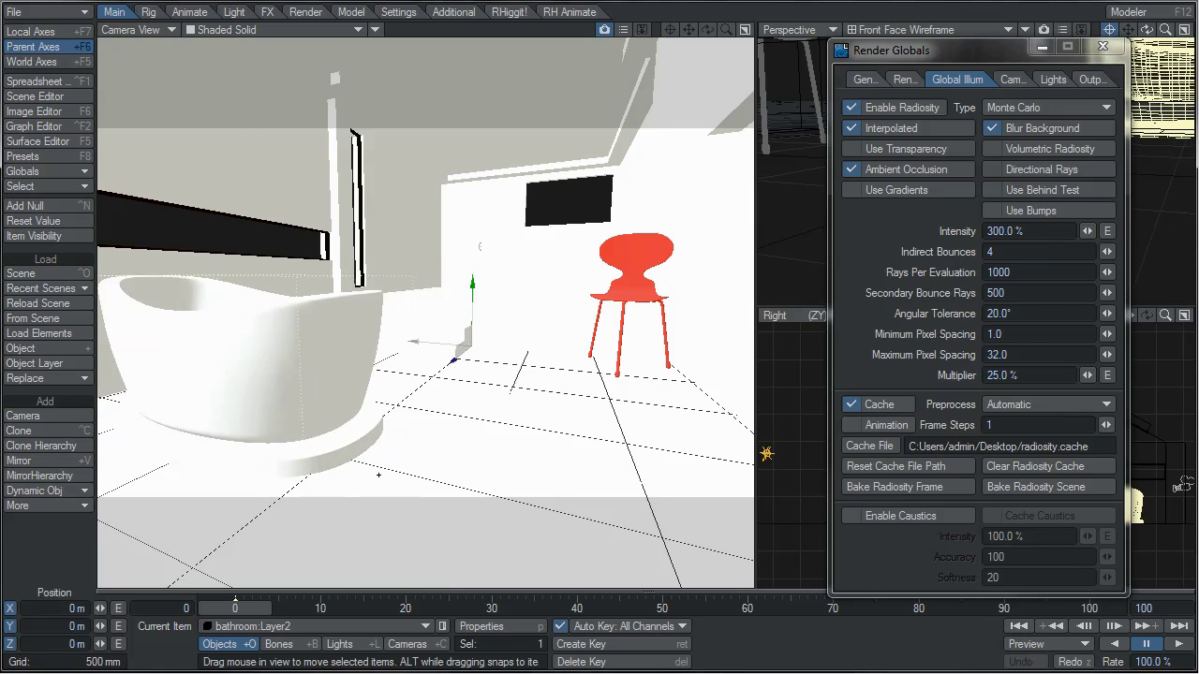
left_click(1182, 486)
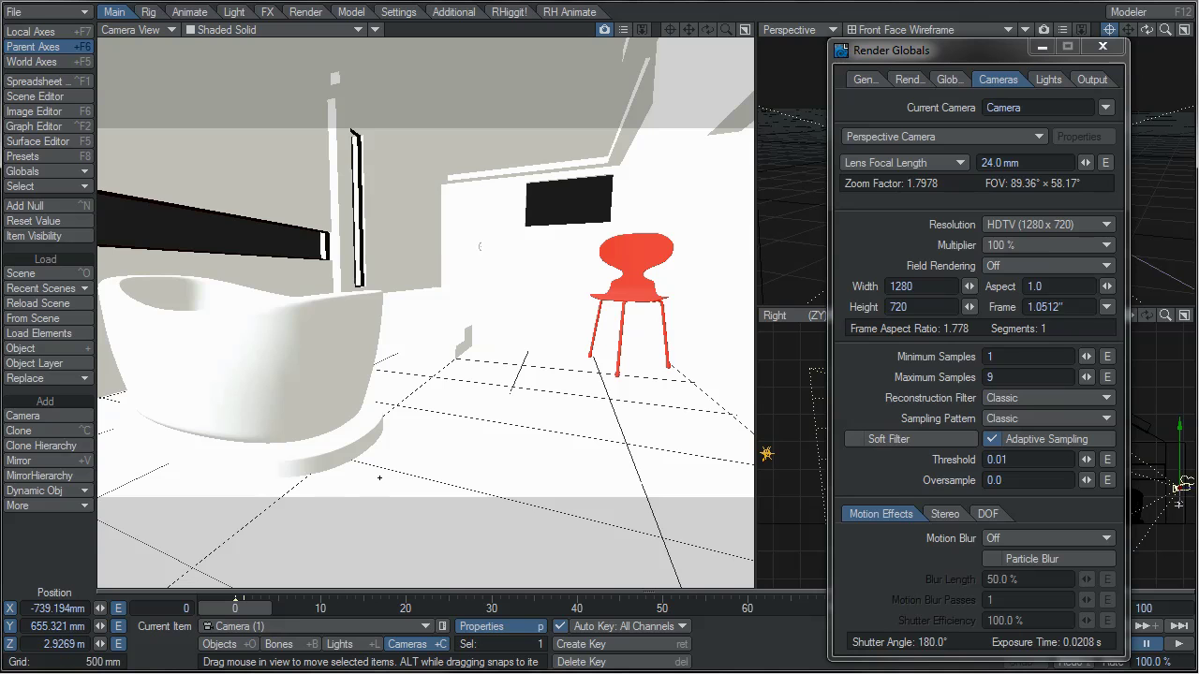
left_click_drag(379, 478, 279, 416)
key("y")
left_click_drag(378, 474, 281, 476)
key("F9")
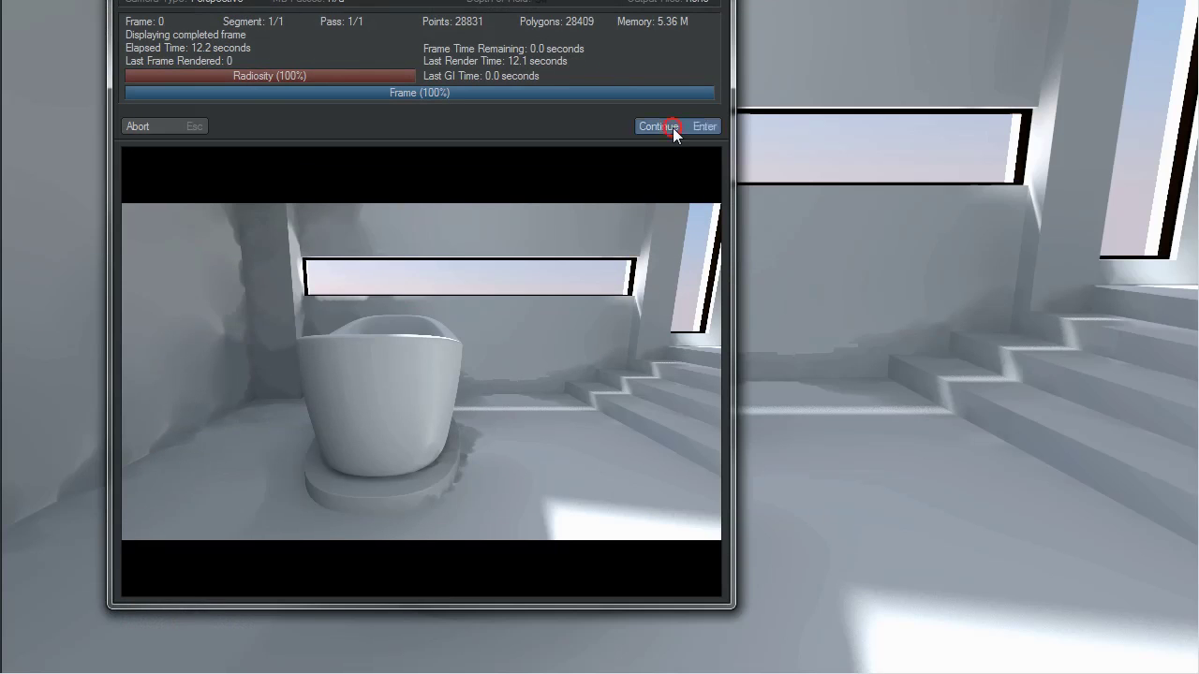
left_click(673, 127)
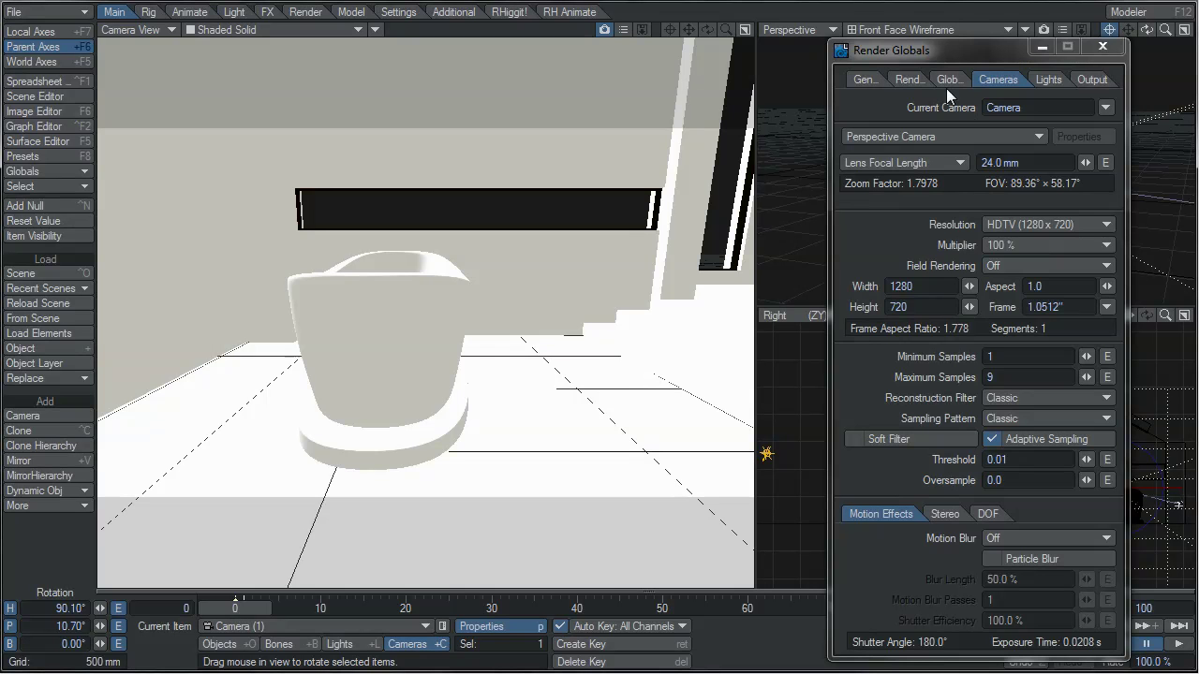
- Re-aim the camera toward the skylights (heading 352.70°, pitch 3.90°) and start a test render
left_click(948, 81)
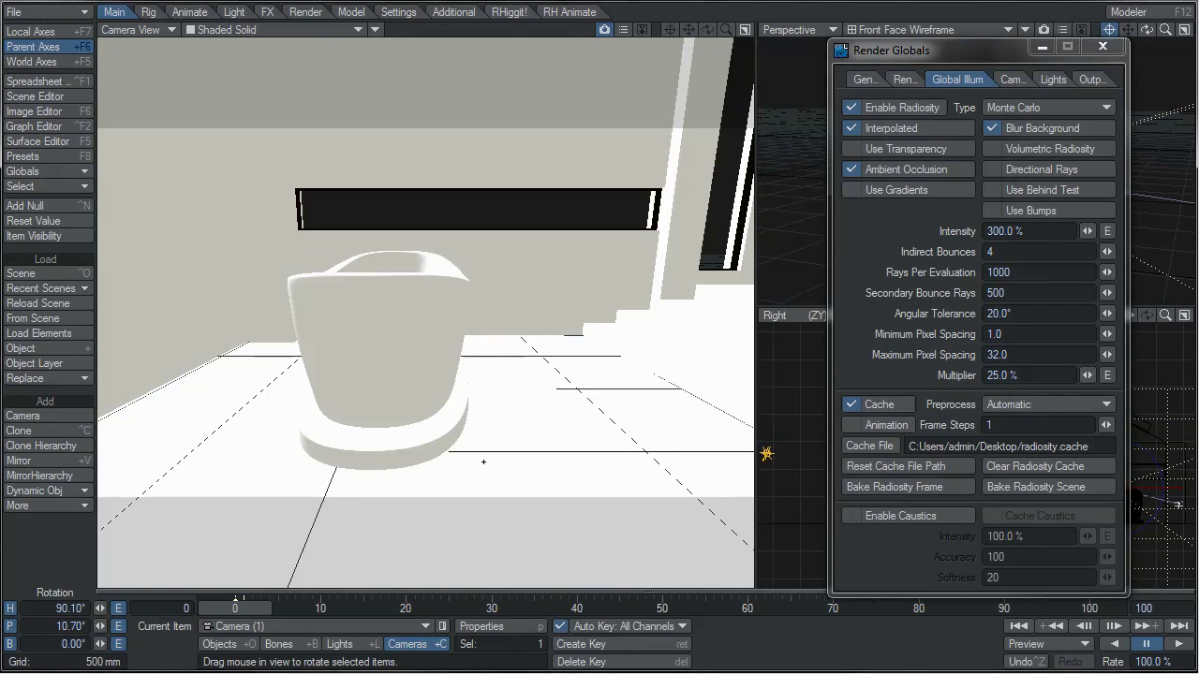
key("t")
left_click_drag(443, 390, 550, 137)
key("y")
key("F9")
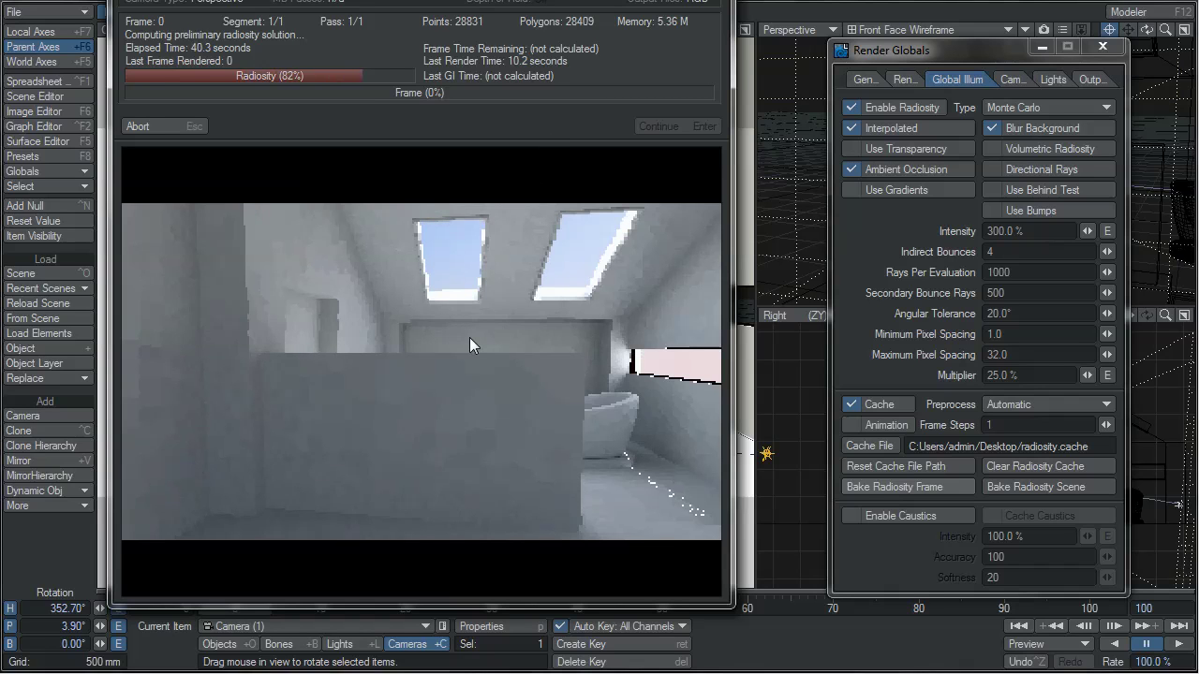
- Abort the render, bake radiosity from frame 1, push the camera toward the wall and re-render
key("Escape")
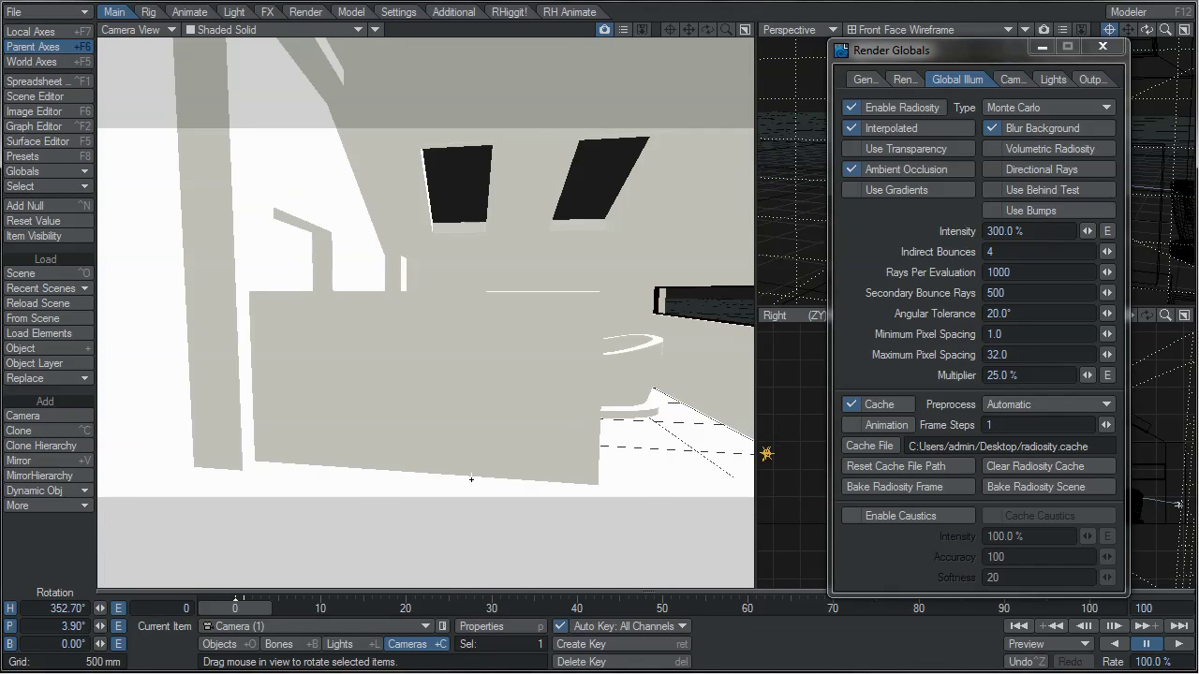
key("Right")
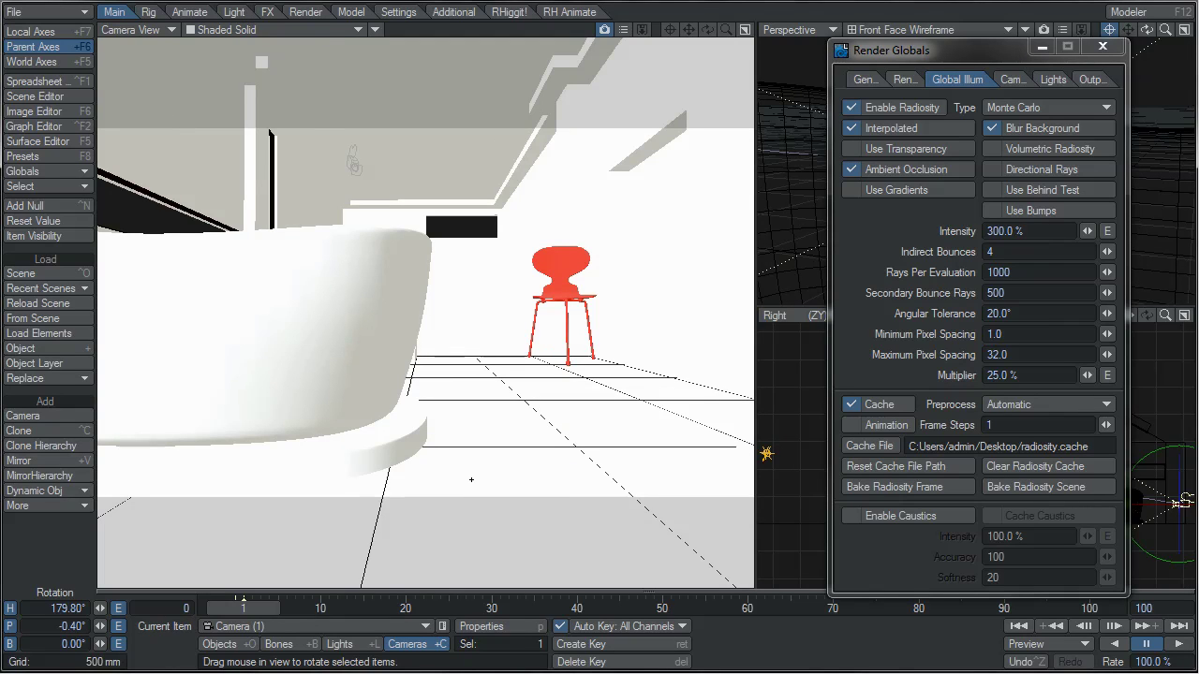
left_click(998, 492)
key("t")
left_click_drag(493, 474, 446, 462)
key("y")
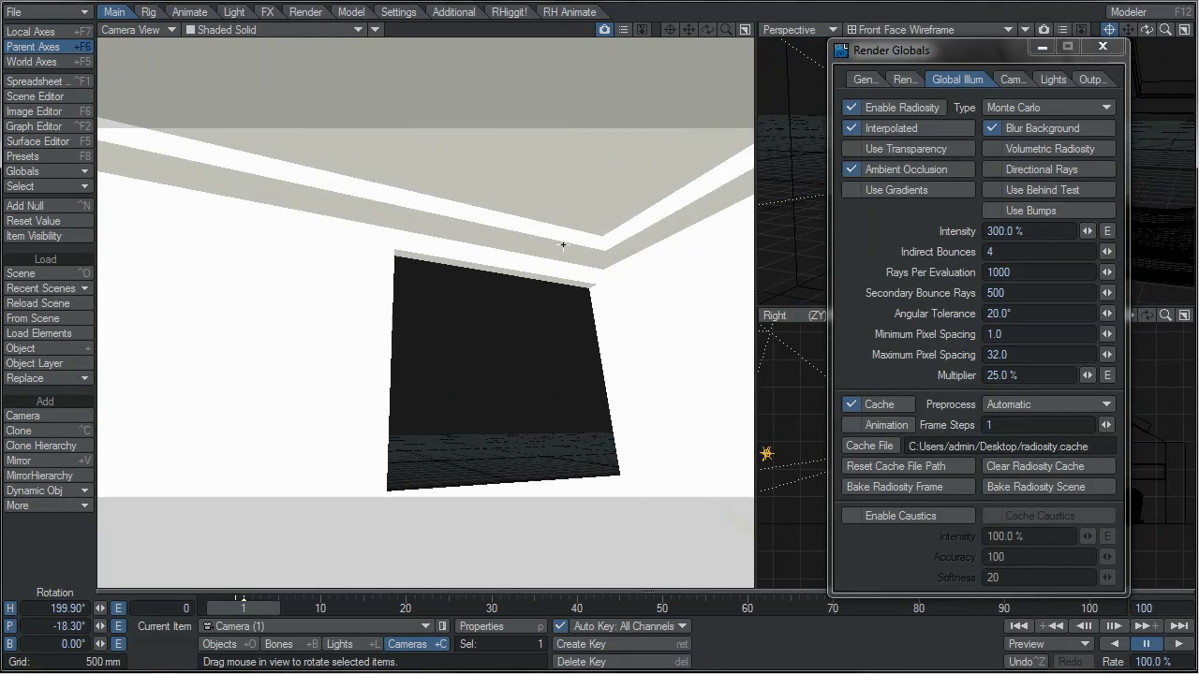
key("F9")
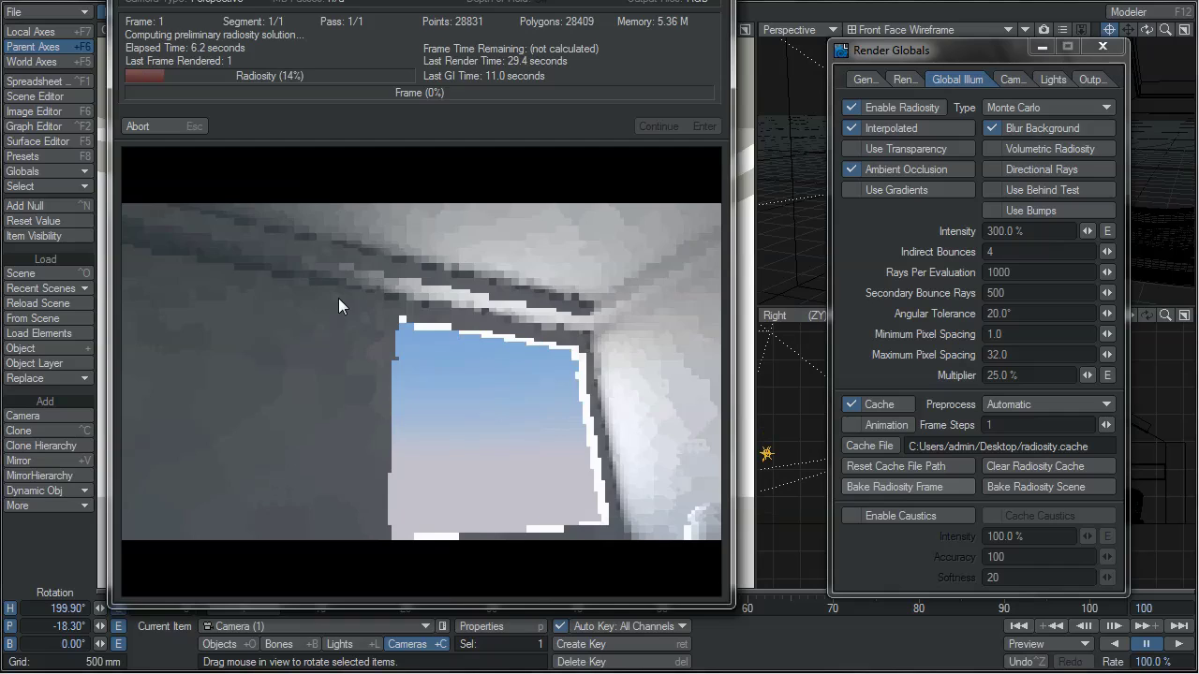
- Shift the camera to frame the tub, steps and red chair, then stop the test render
key("Escape")
key("t")
left_click_drag(337, 294, 393, 298)
left_click_drag(351, 243, 354, 246)
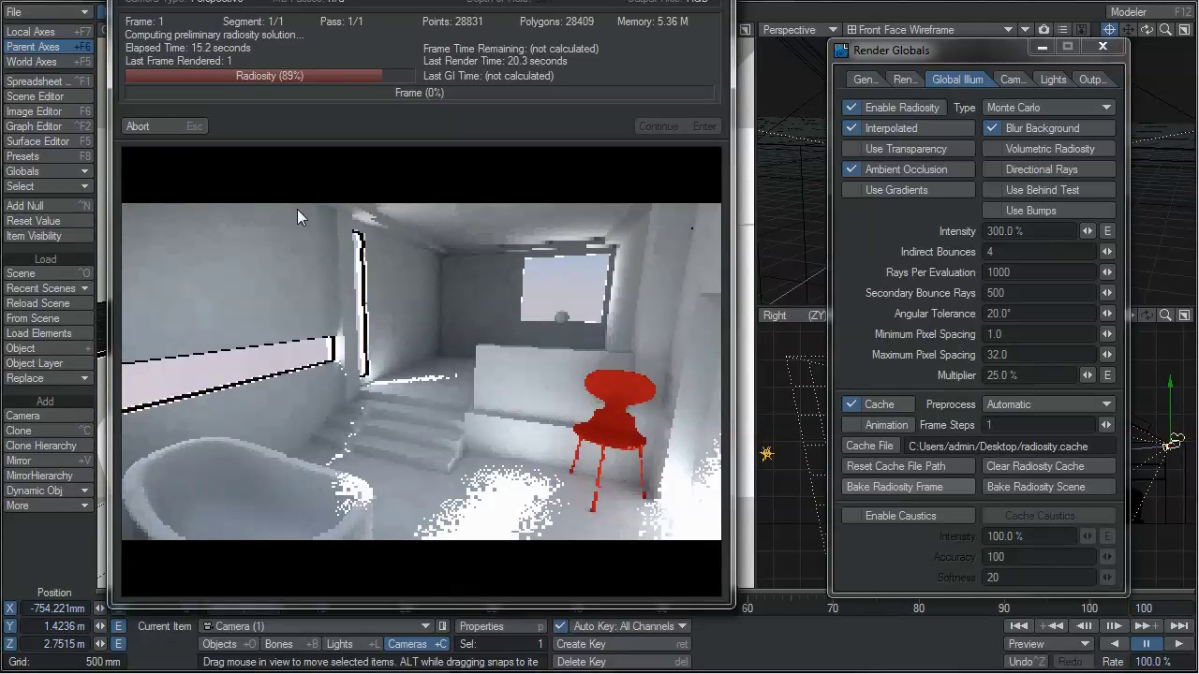
key("Escape")
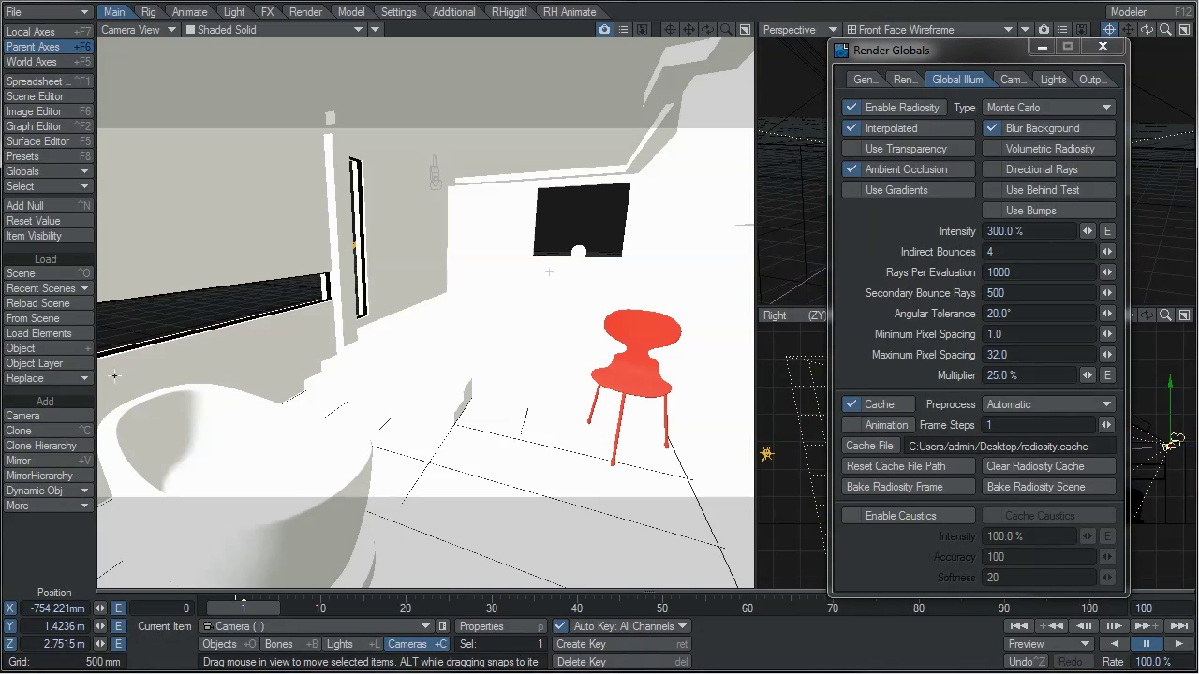
- Add Camera (3), raise it higher in the room and turn it toward the bathtub
left_click(71, 417)
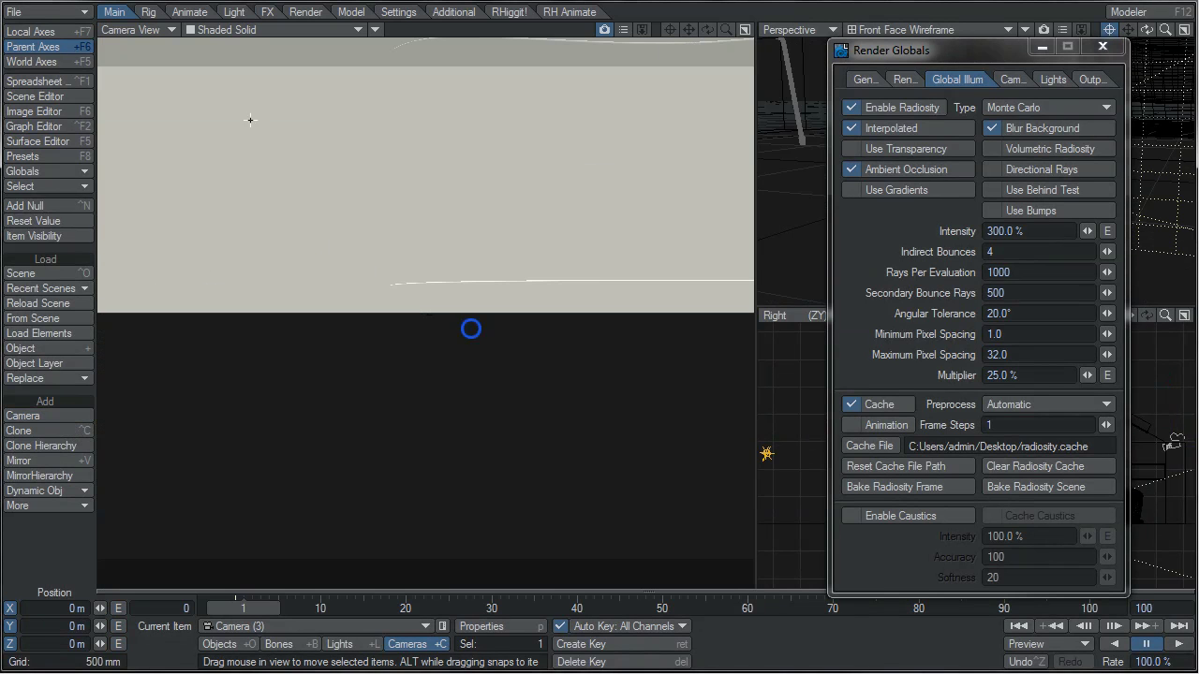
right_click_drag(471, 327, 471, 281)
key("y")
left_click_drag(441, 327, 497, 328)
left_click(249, 118)
- Render the new camera's frame and bake its radiosity into the cache
key("F9")
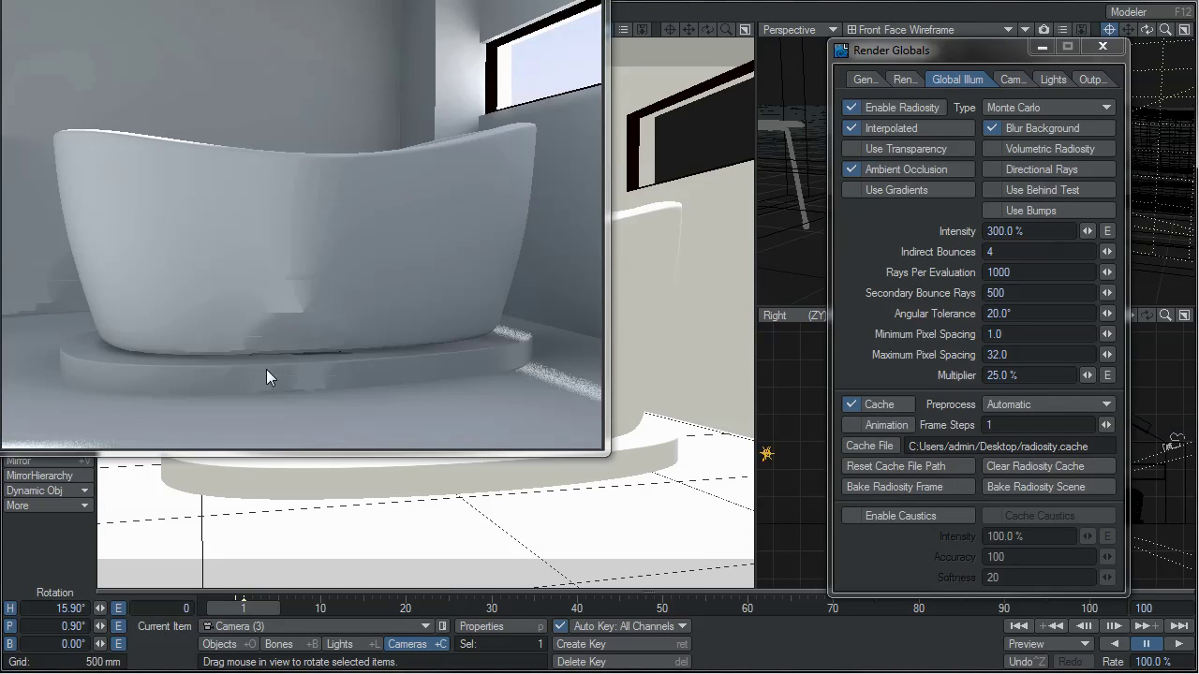
left_click(898, 487)
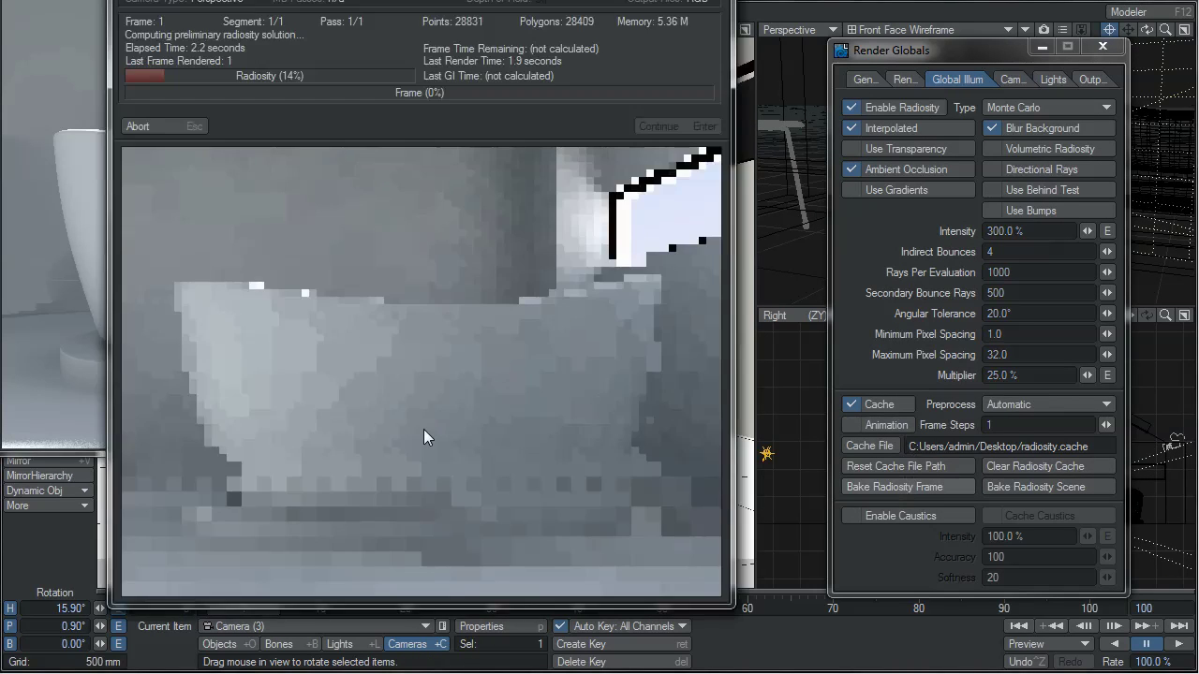
key("Escape")
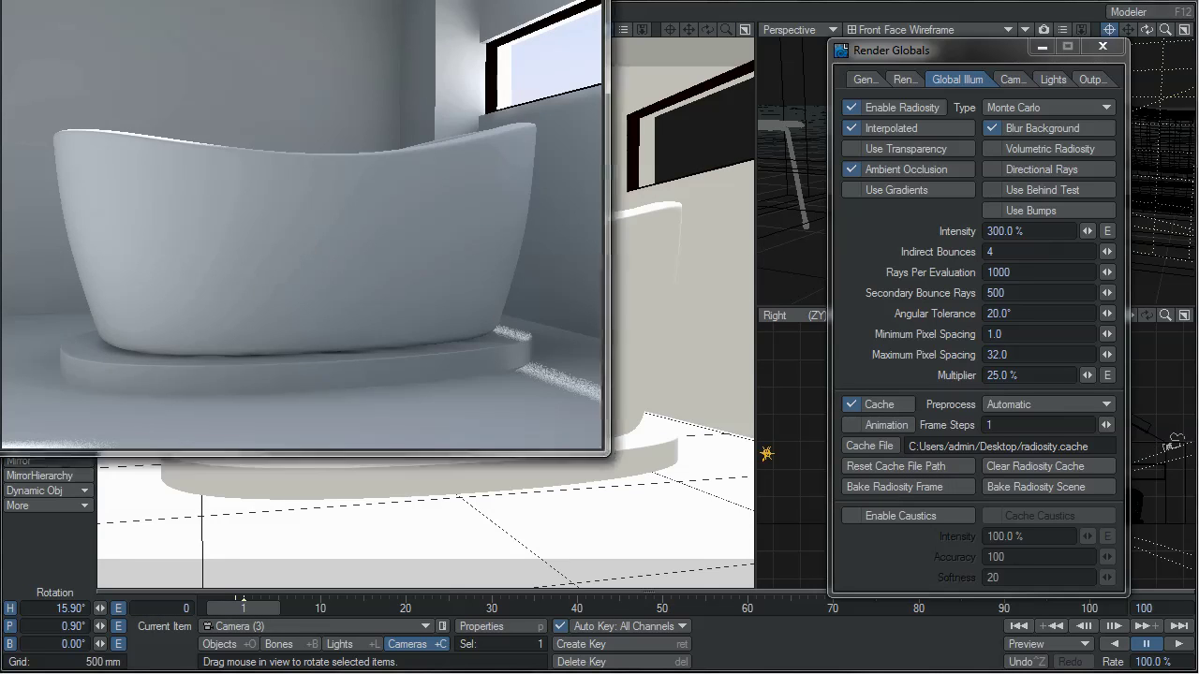
key("Escape")
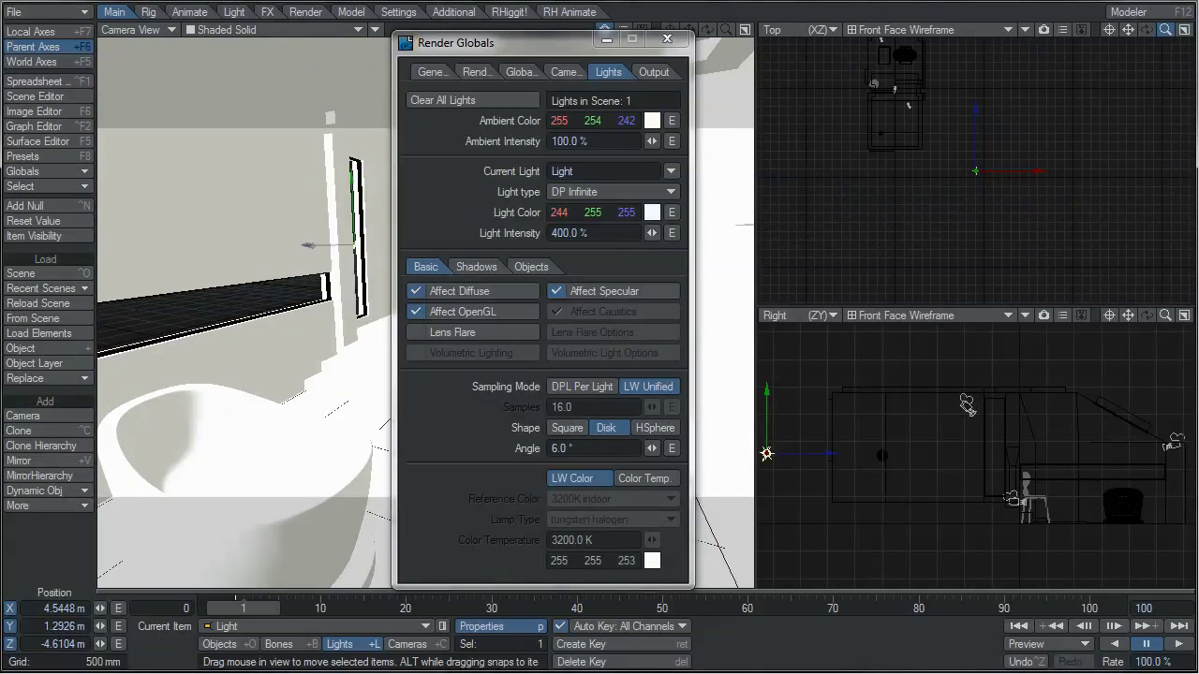
- Rotate the DP Infinite light to change the sun's direction
key("y")
mouse_move(998, 107)
left_mouse_down()
mouse_move(937, 150)
mouse_move(249, 121)
left_mouse_up()
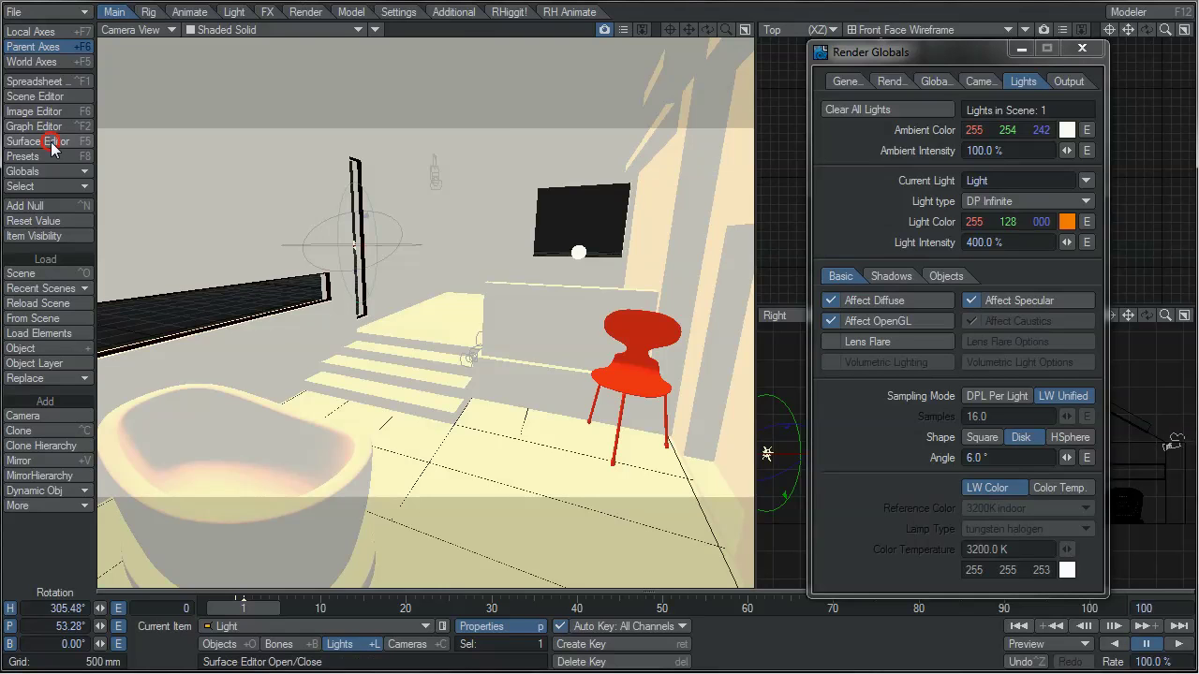
- Make the chair surface green in the Surface Editor and re-render the frame
left_click(51, 142)
key("F9")
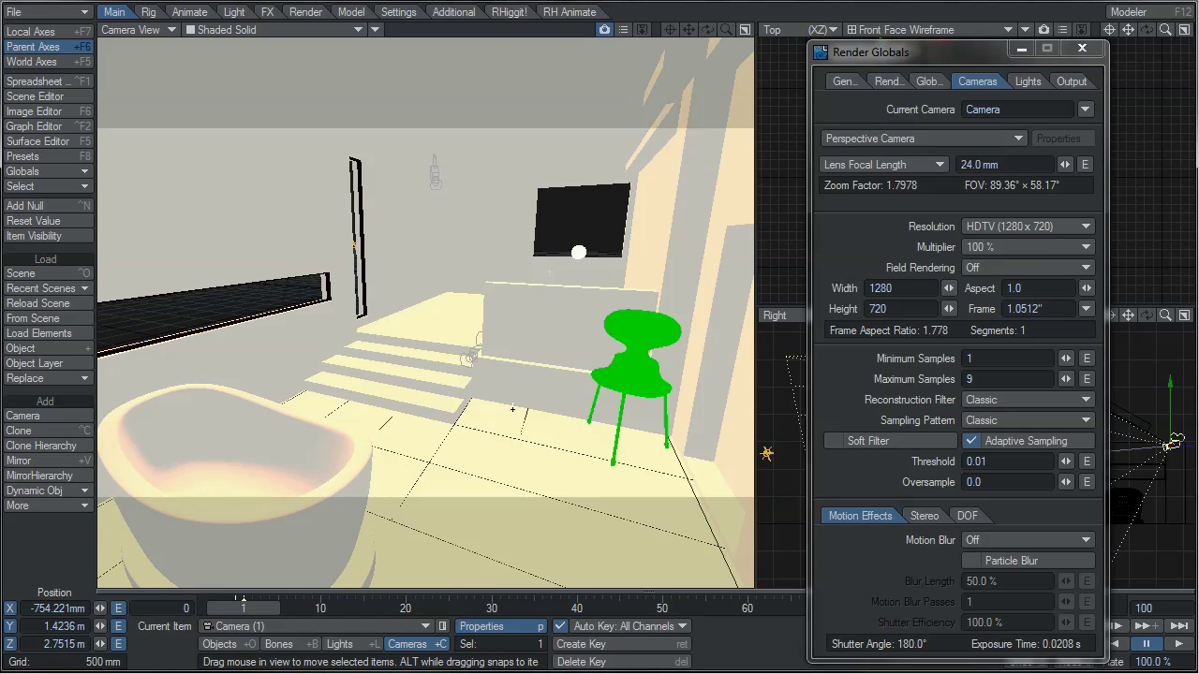
- Move Camera (1) close to the white ball and bake its radiosity frame
left_click(929, 82)
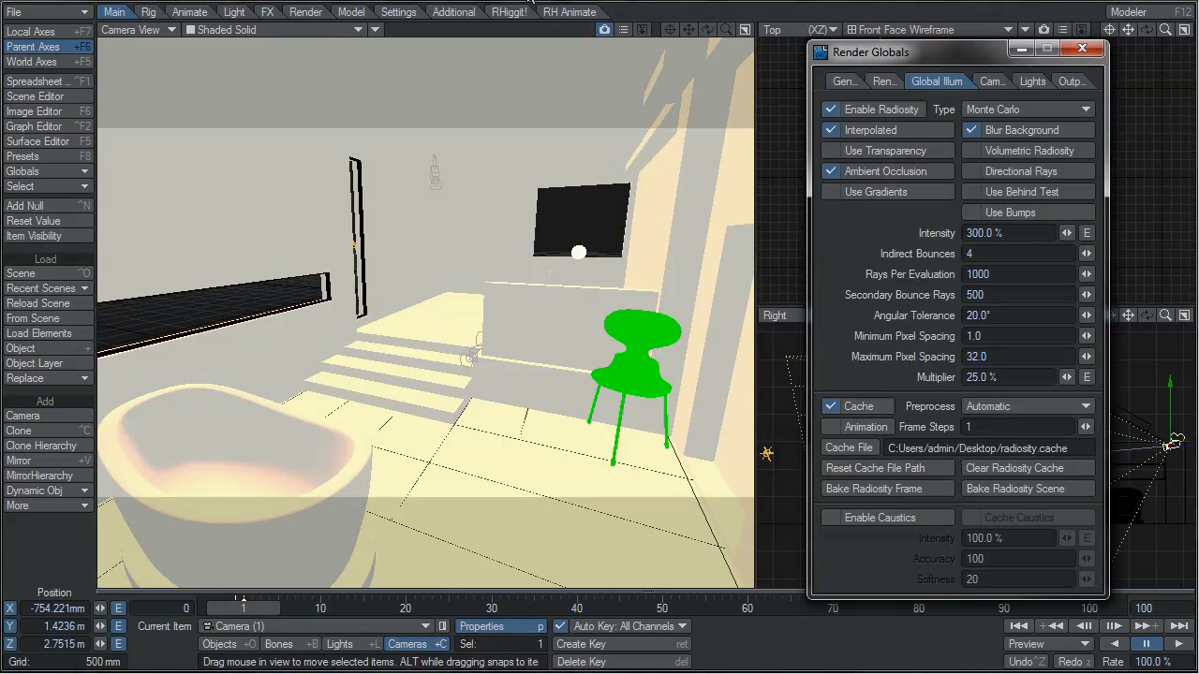
left_click_drag(535, 365, 517, 94)
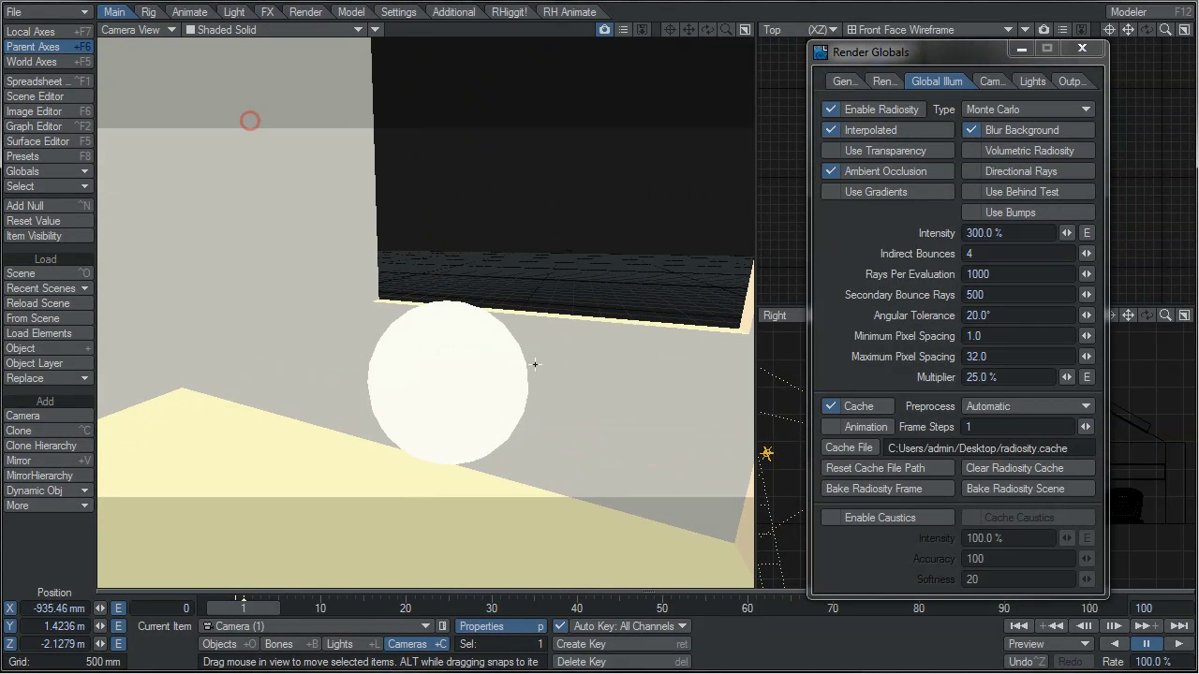
left_click(848, 489)
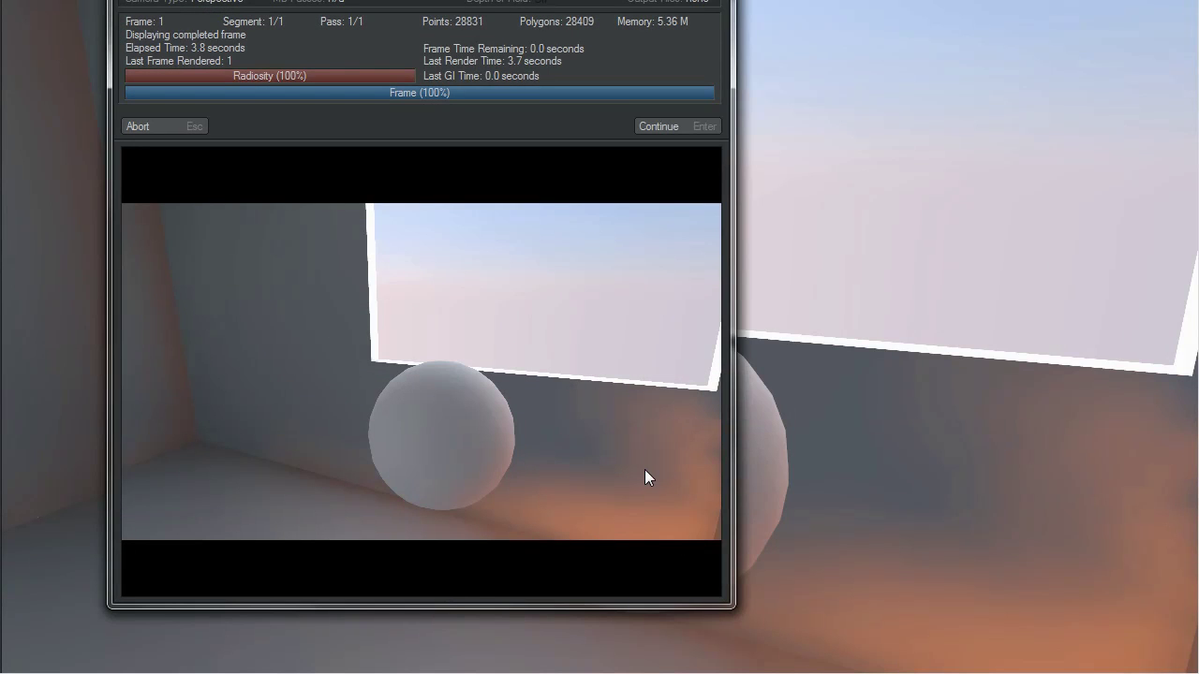
key("Return")
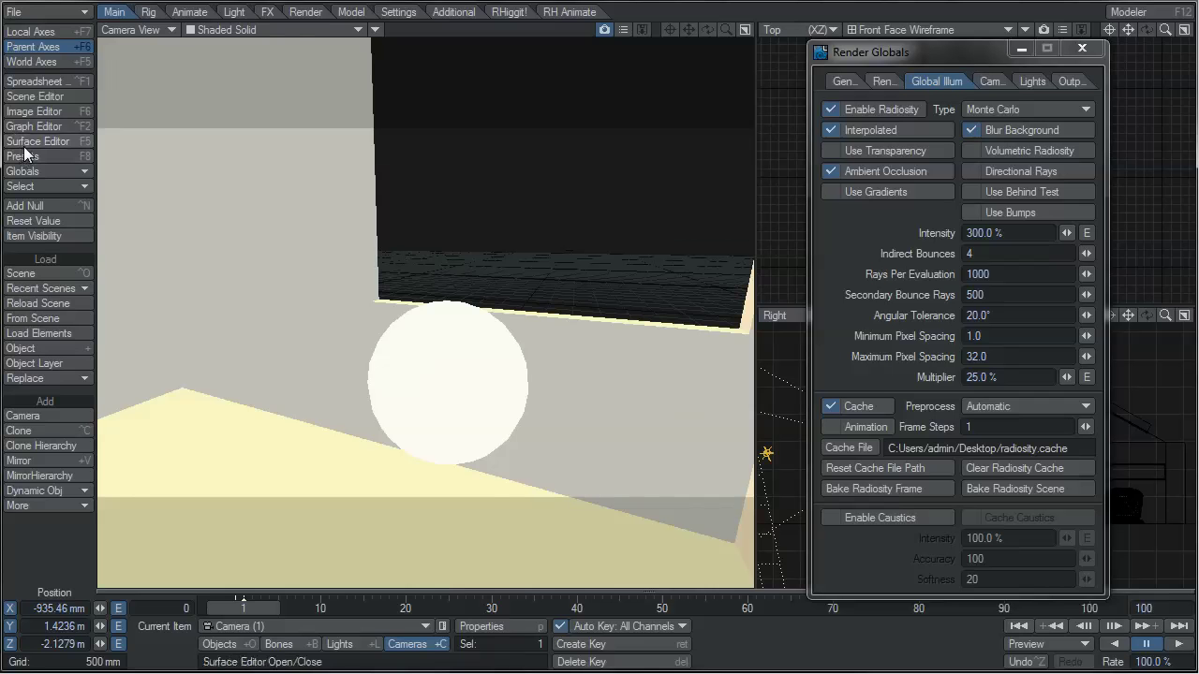
- Inspect the ball's reflecto surface in the Surface Editor, then render the current frame
left_click(32, 141)
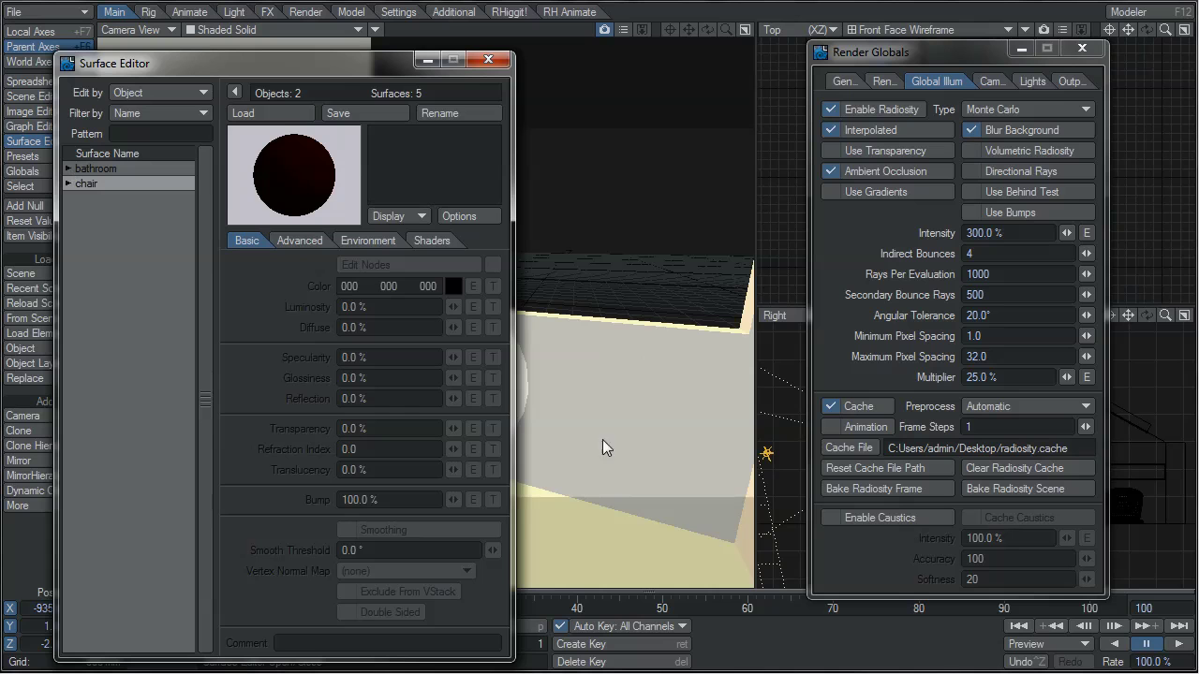
left_click(67, 168)
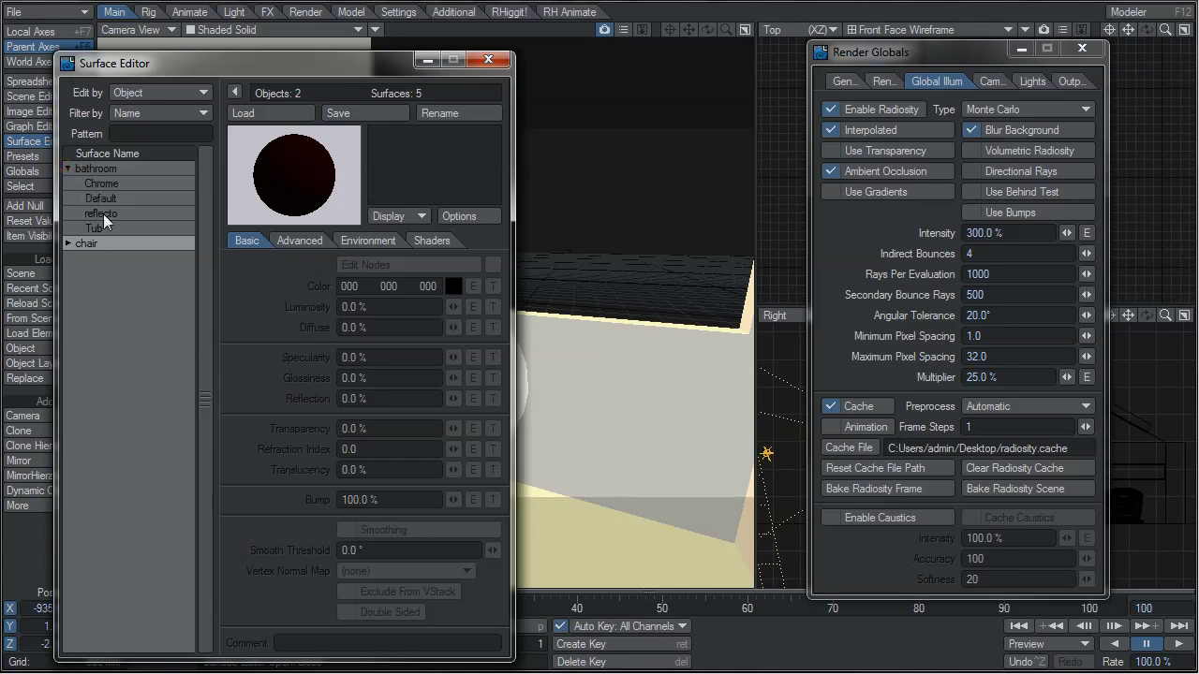
left_click(103, 214)
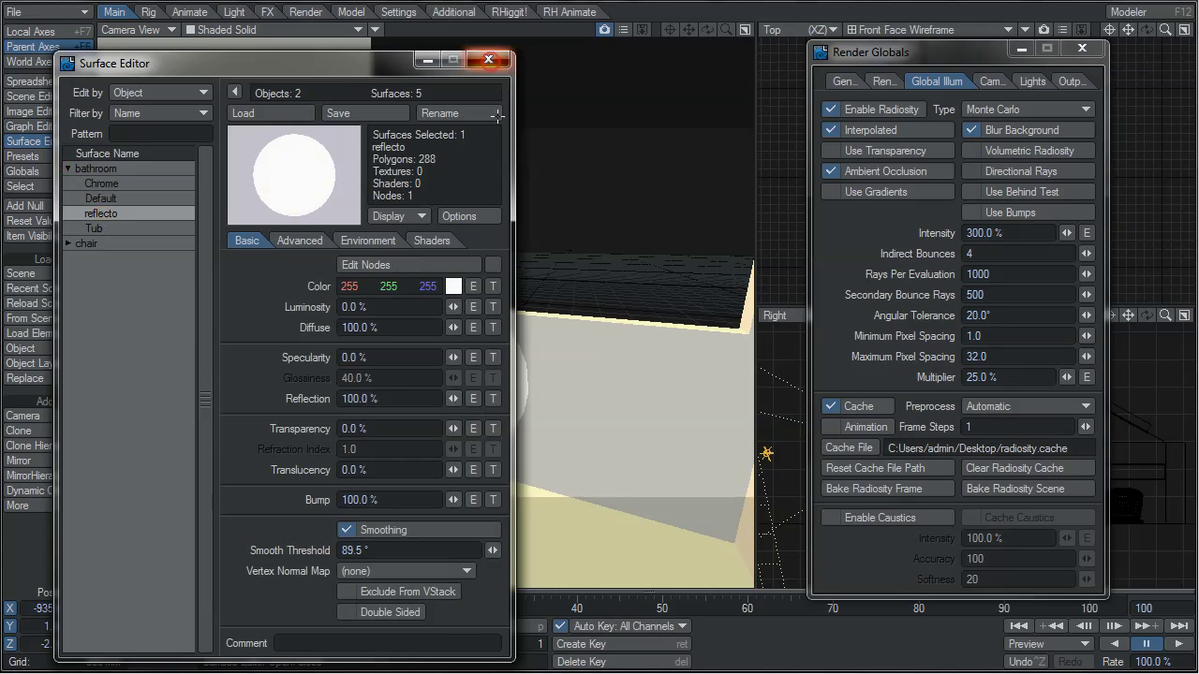
left_click(489, 59)
key("F9")
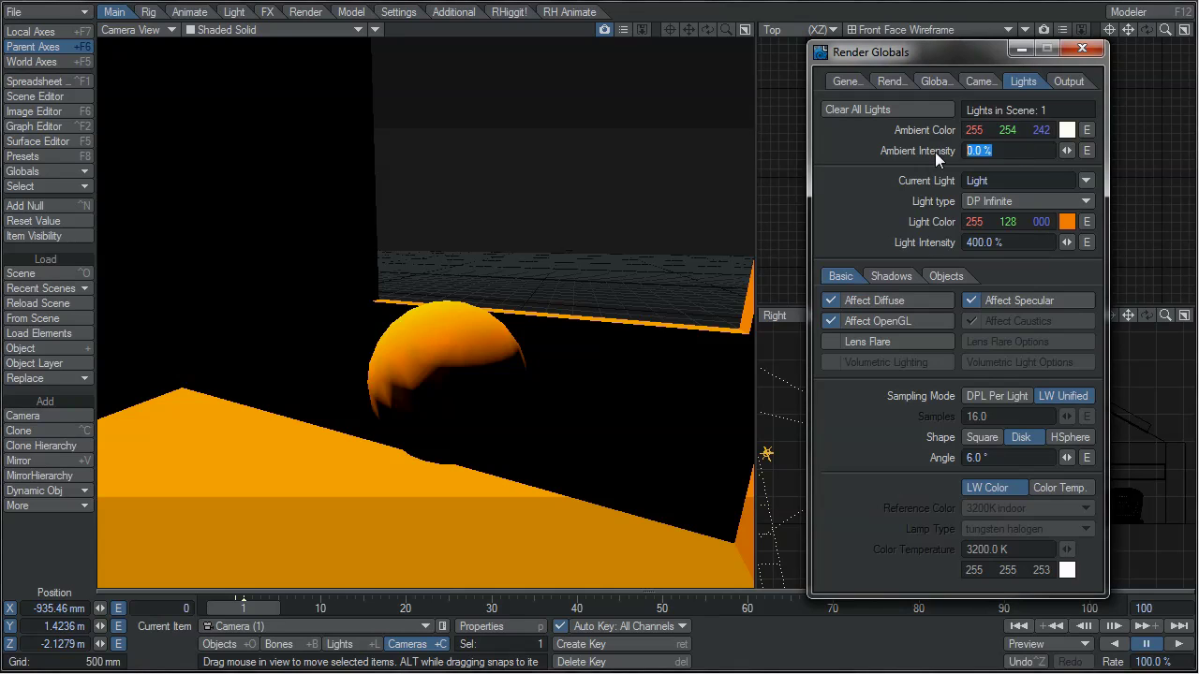
- Try Ambient Intensity at 100 %, set it back to 0 % and test-render
type("100")
key("Tab")
left_click(1028, 150)
type("0")
key("Return")
key("F9")
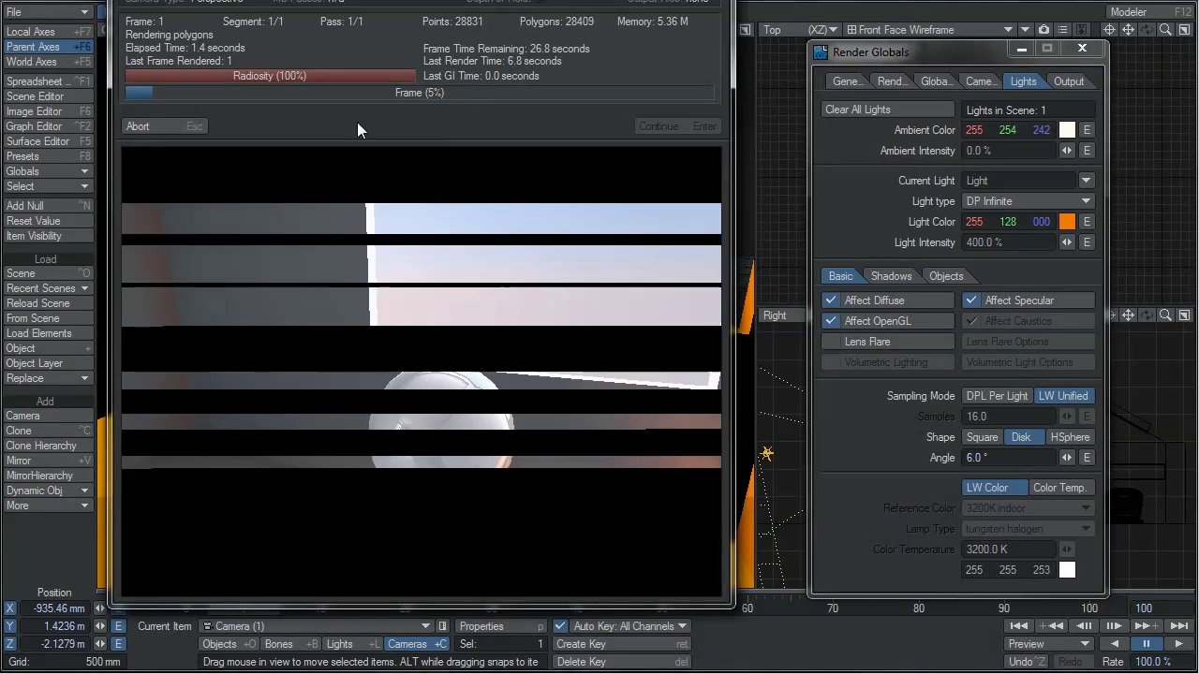
key("Escape")
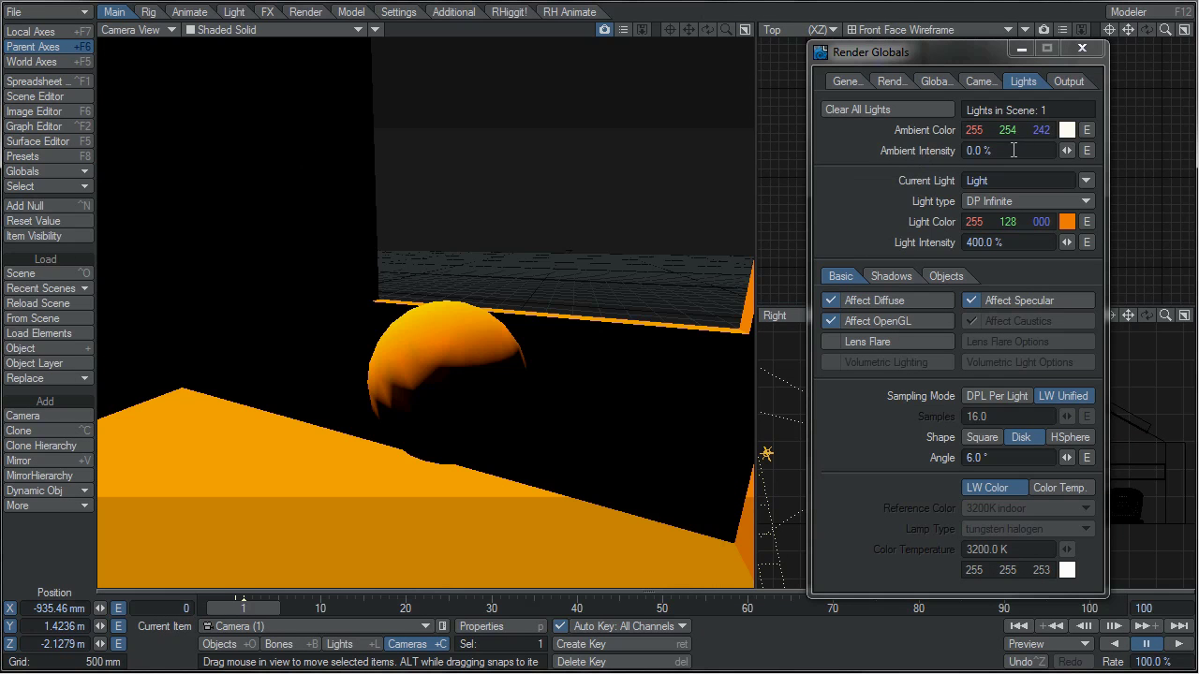
- Test-render the frame with radiosity intensity lowered to 150 %
left_click(938, 81)
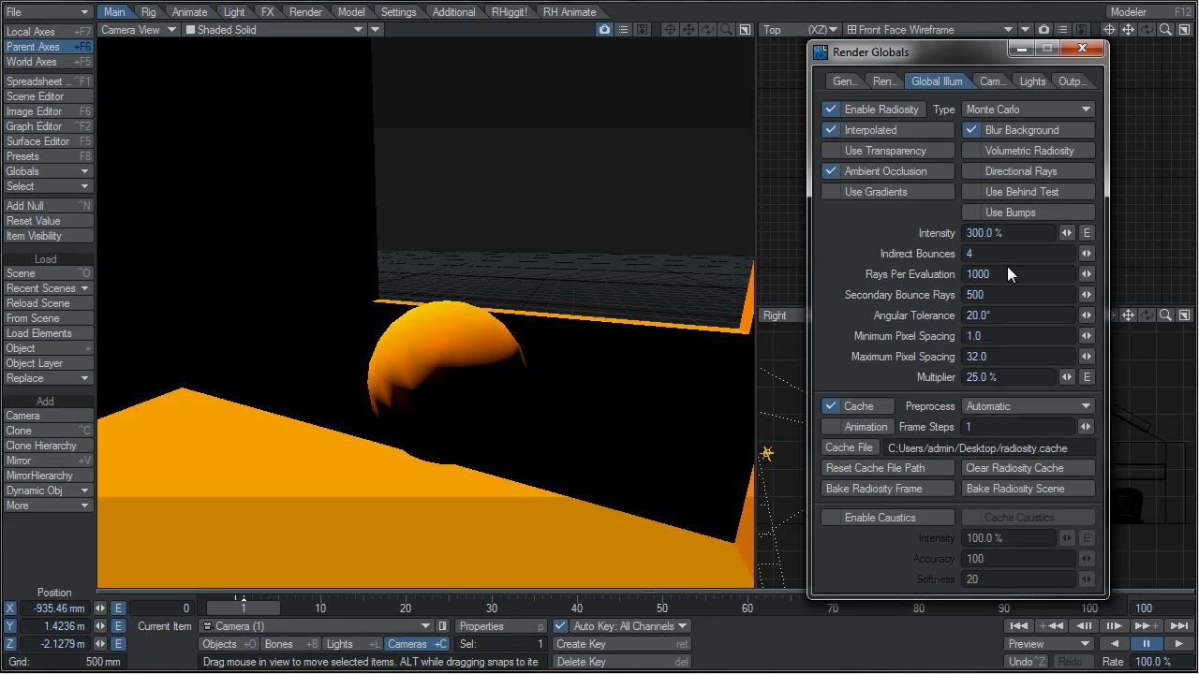
key("F9")
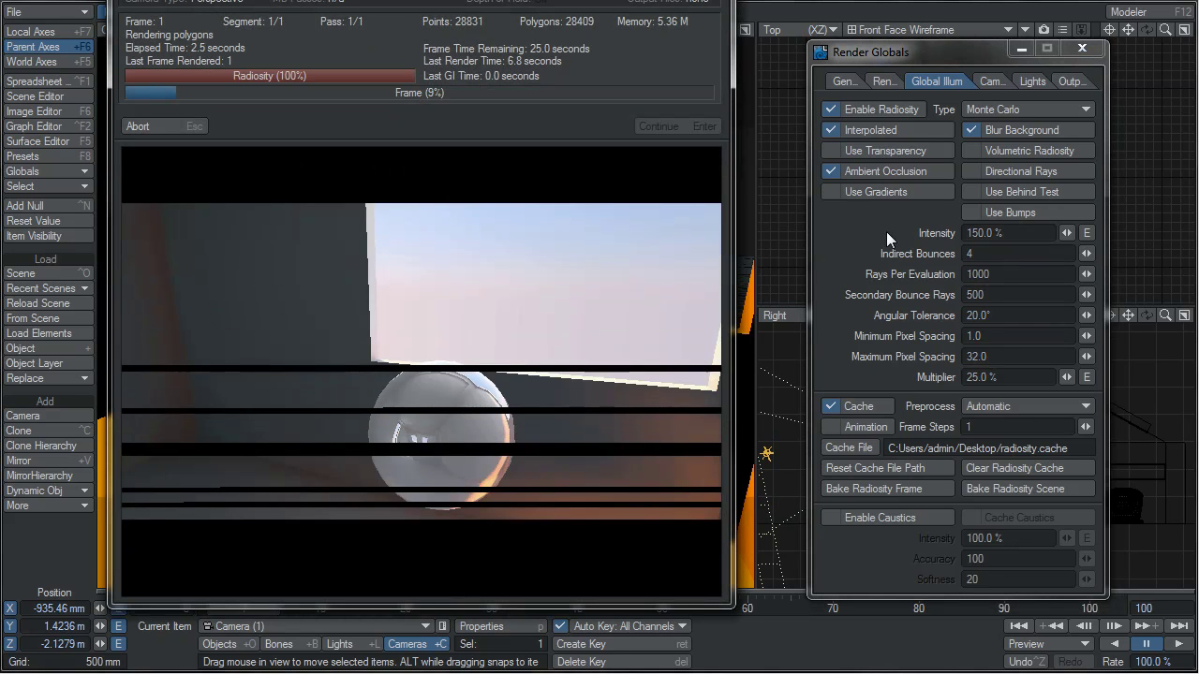
key("Escape")
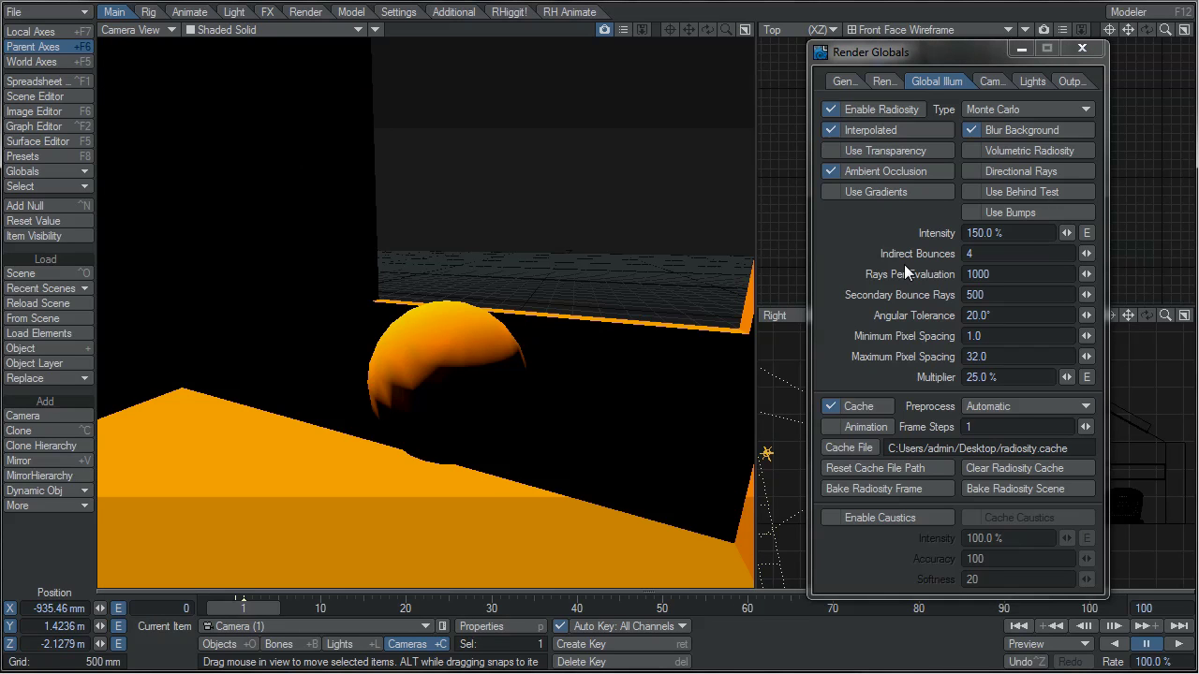
- Try a radiosity Multiplier of 50 %, then revert it to 25 %
left_click(1009, 275)
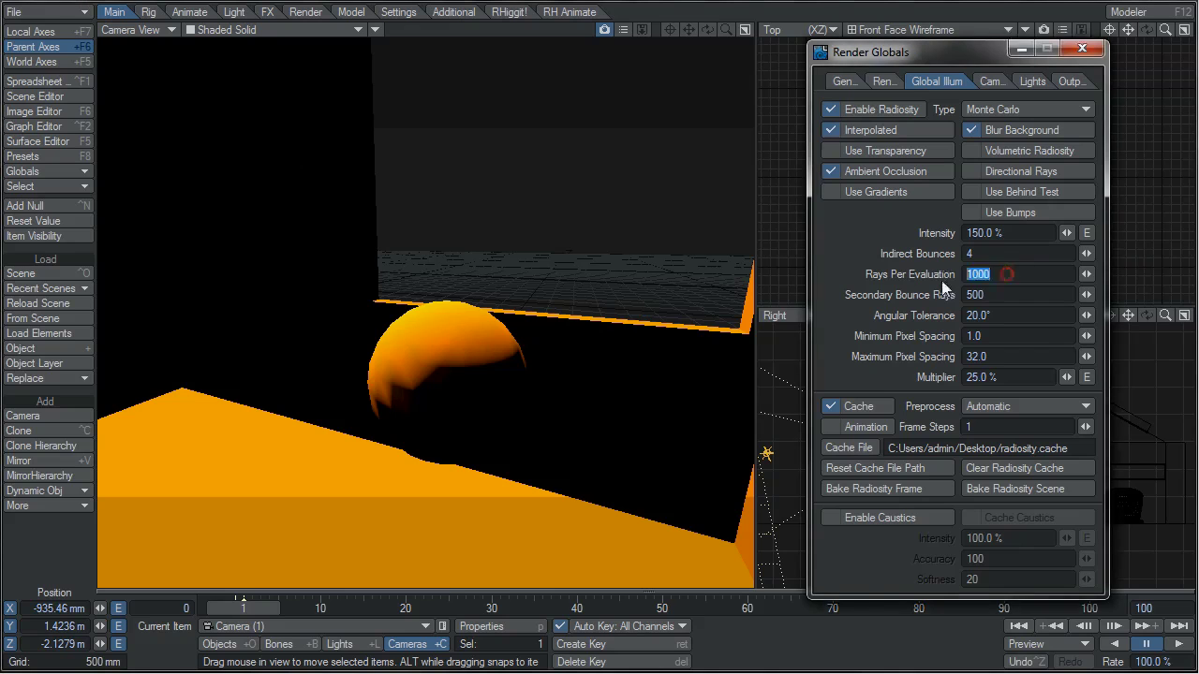
left_click(932, 383)
type("50")
key("Tab")
key("Escape")
left_click(880, 81)
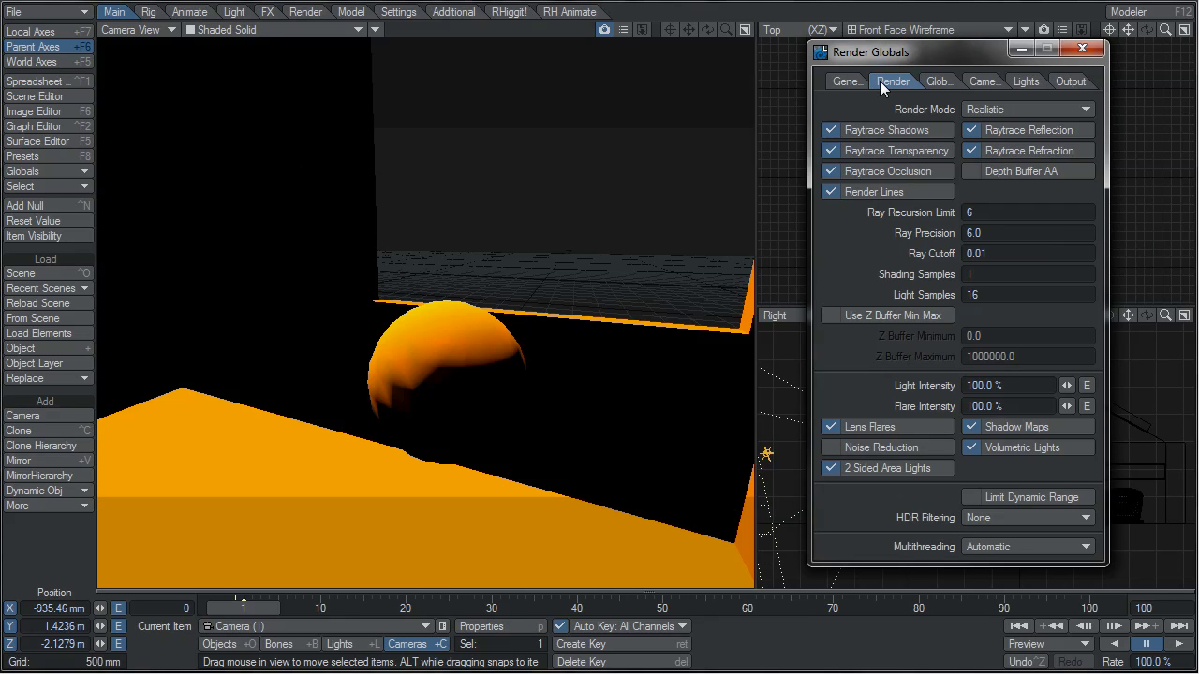
left_click(878, 151)
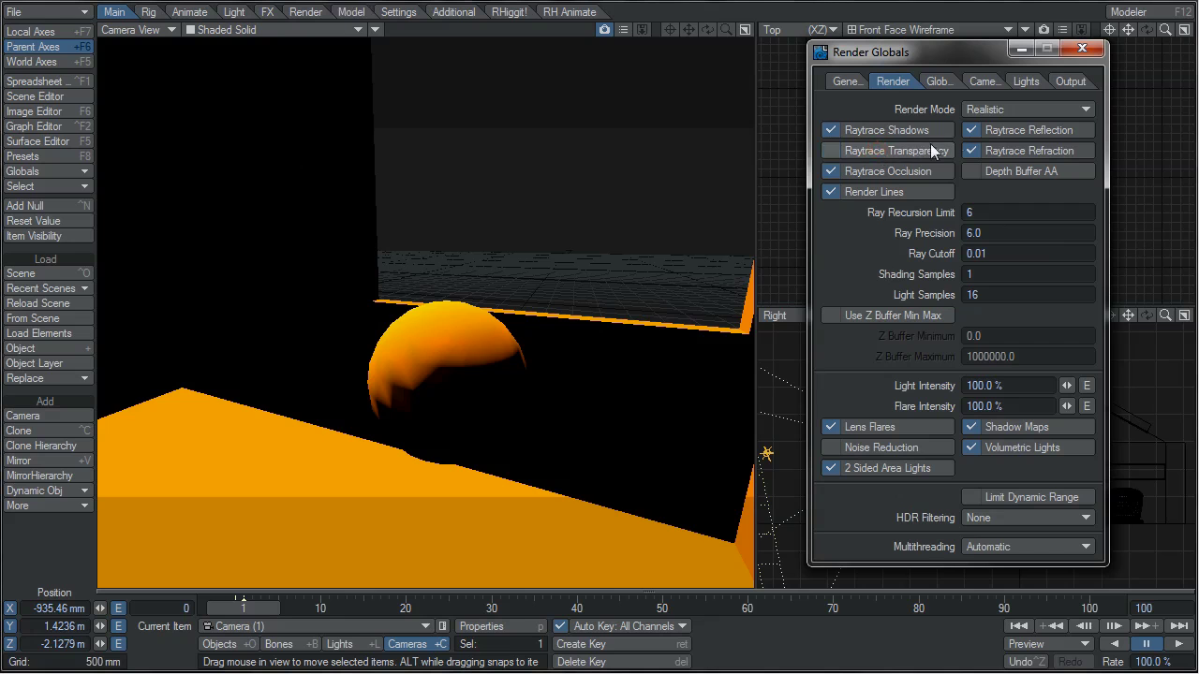
left_click(979, 131)
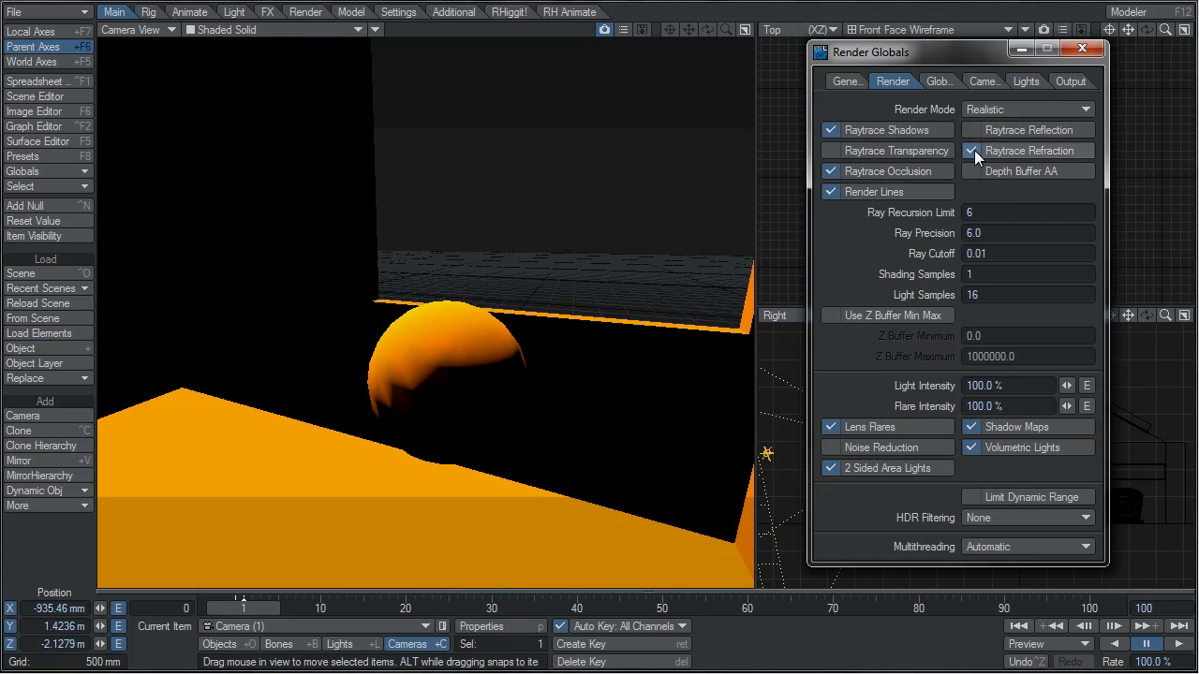
left_click(974, 150)
left_click(974, 150)
left_click(974, 131)
left_click(932, 150)
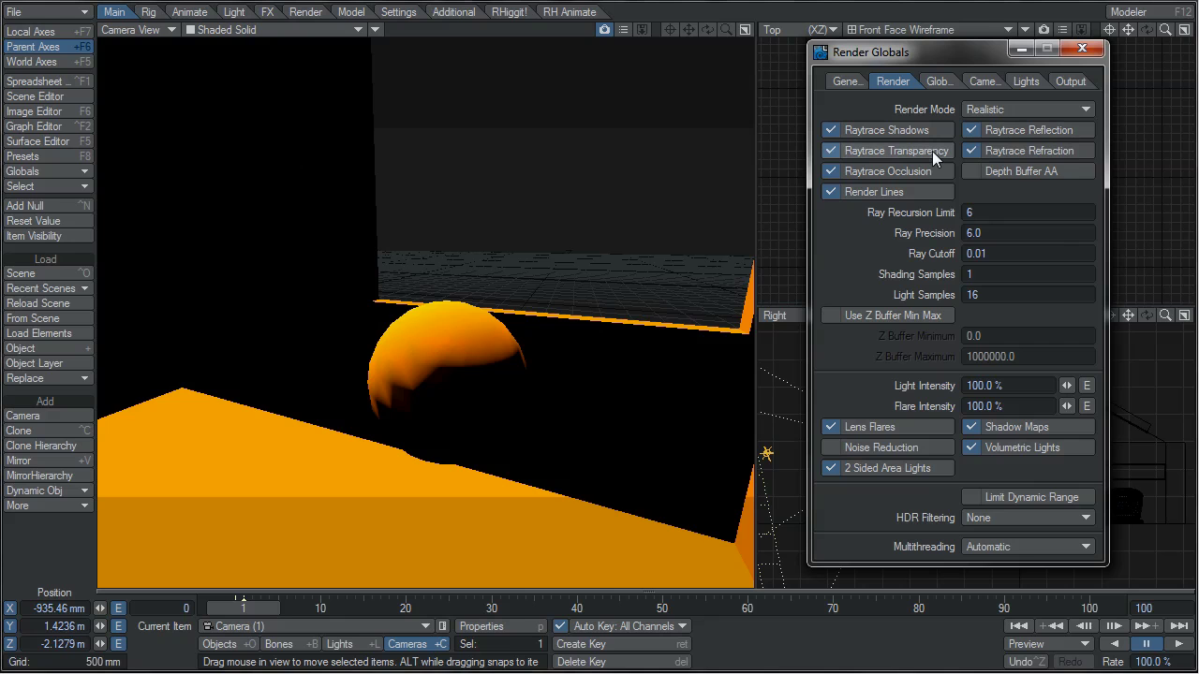
left_click(938, 86)
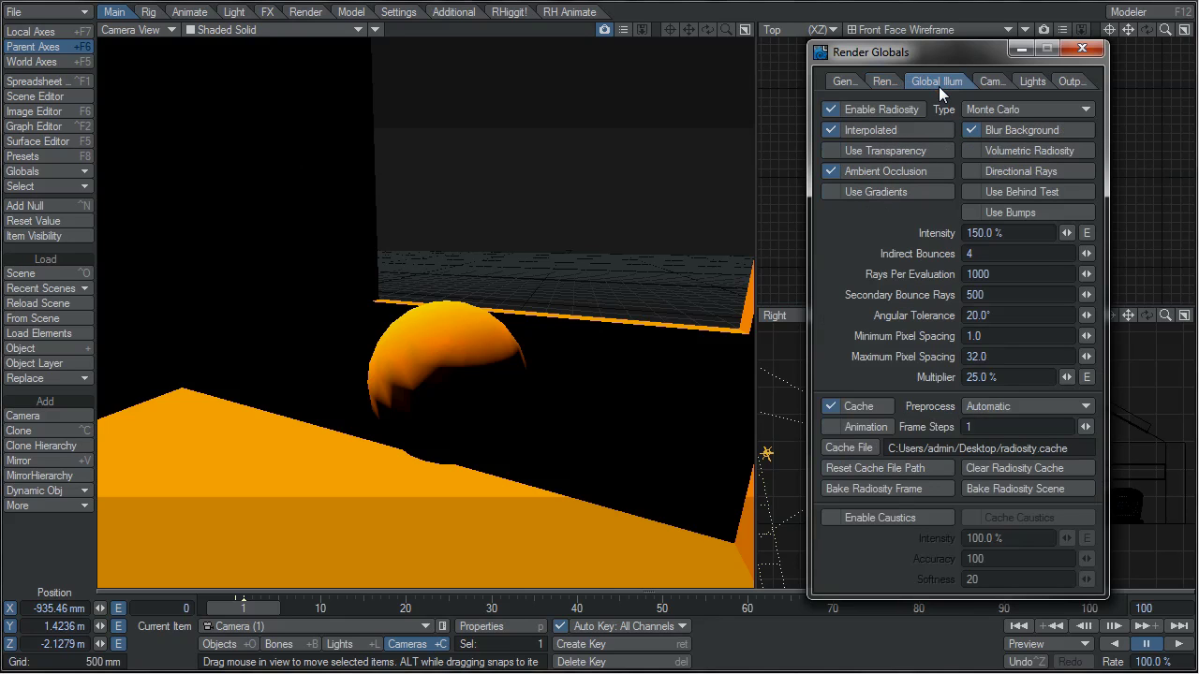